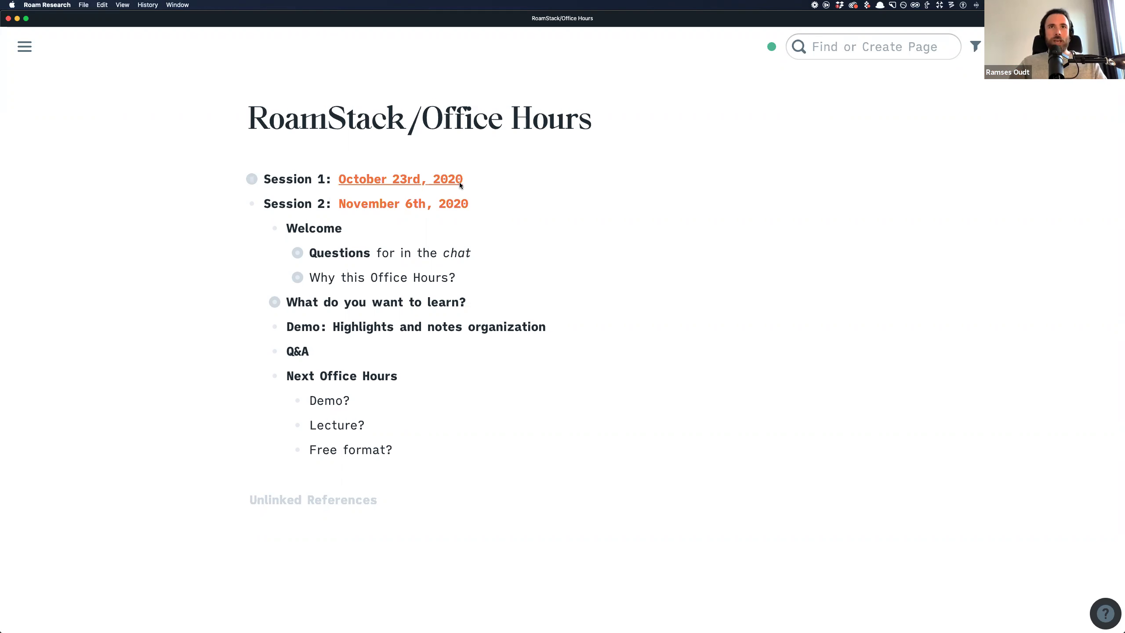
Add an empty child bullet beneath the Demo: Highlights and notes organization item
{"action": "left_click", "coordinate": [605, 324]}
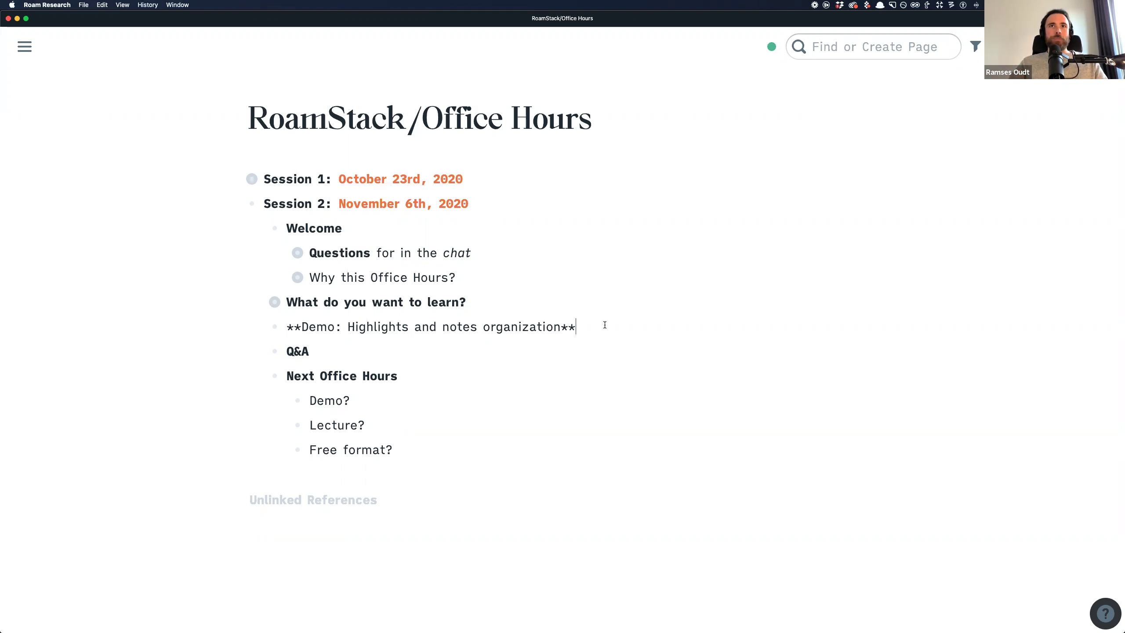
{"action": "key", "text": "Return"}
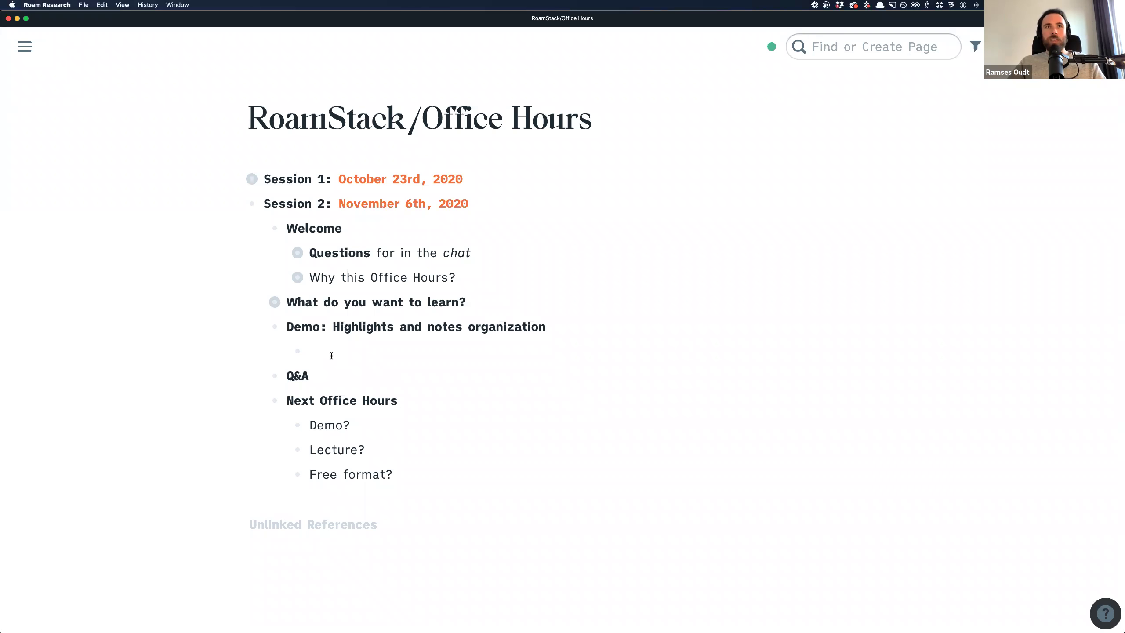
Zoom into the Demo block and list 'Save the article' and 'Highlight interesting parts' under it
{"action": "left_click", "coordinate": [273, 327]}
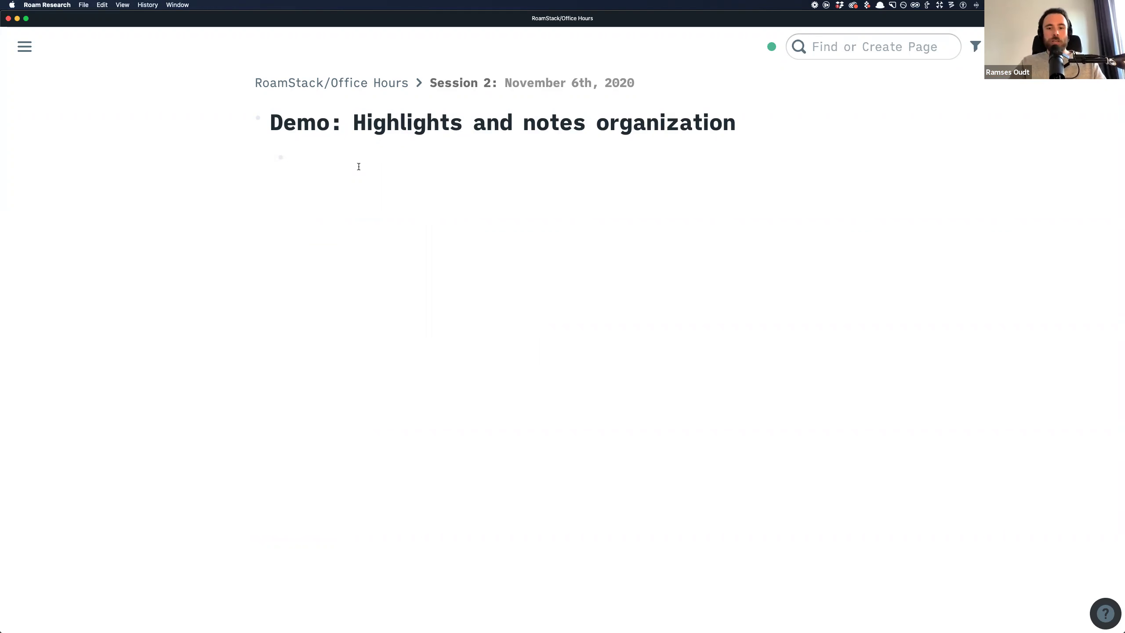
{"action": "type", "text": "Save the article"}
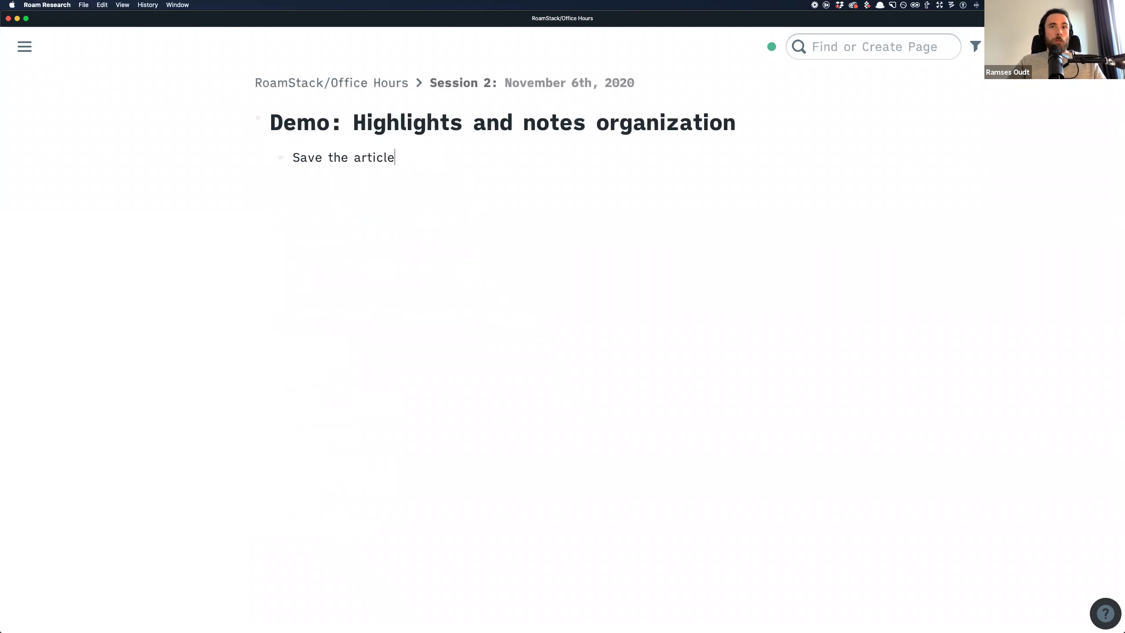
{"action": "key", "text": "Return"}
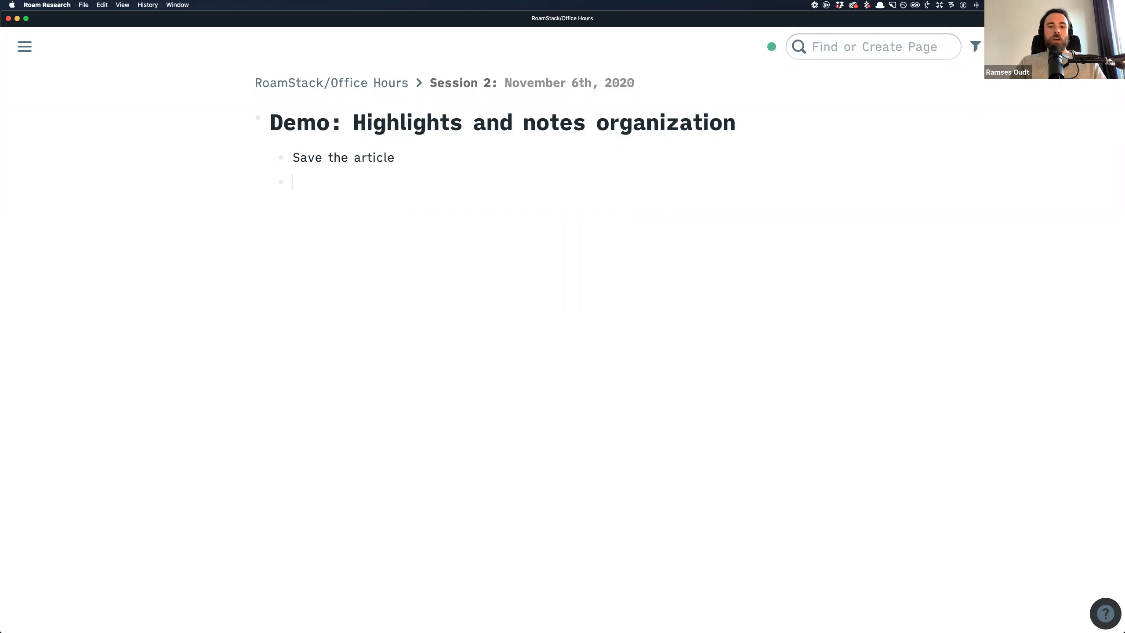
{"action": "type", "text": "Highli"}
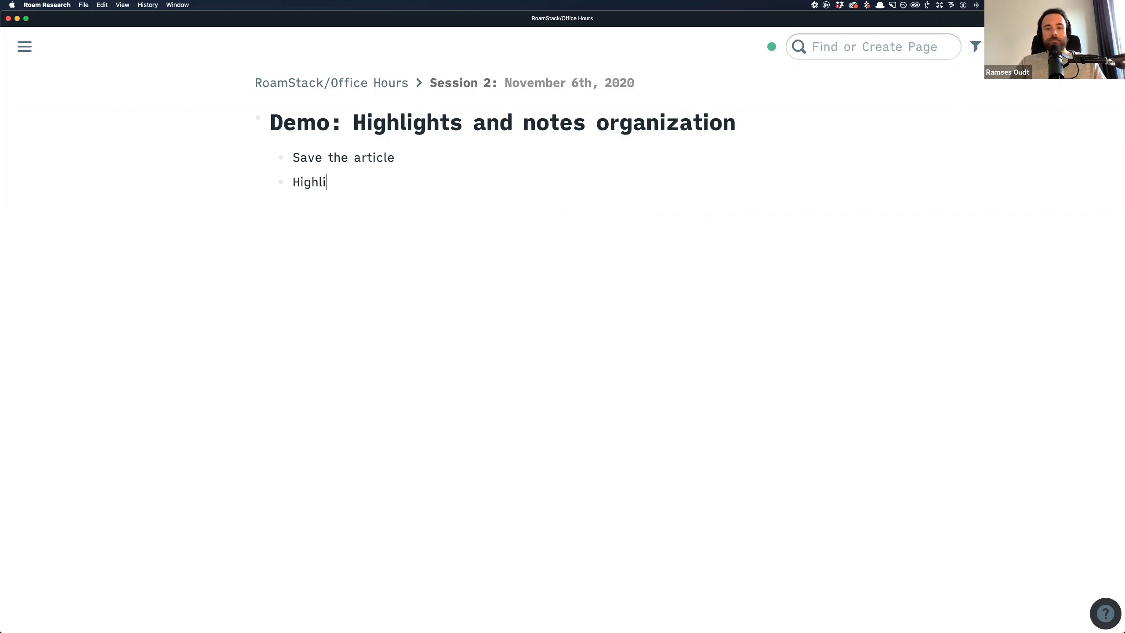
{"action": "type", "text": "ght interes"}
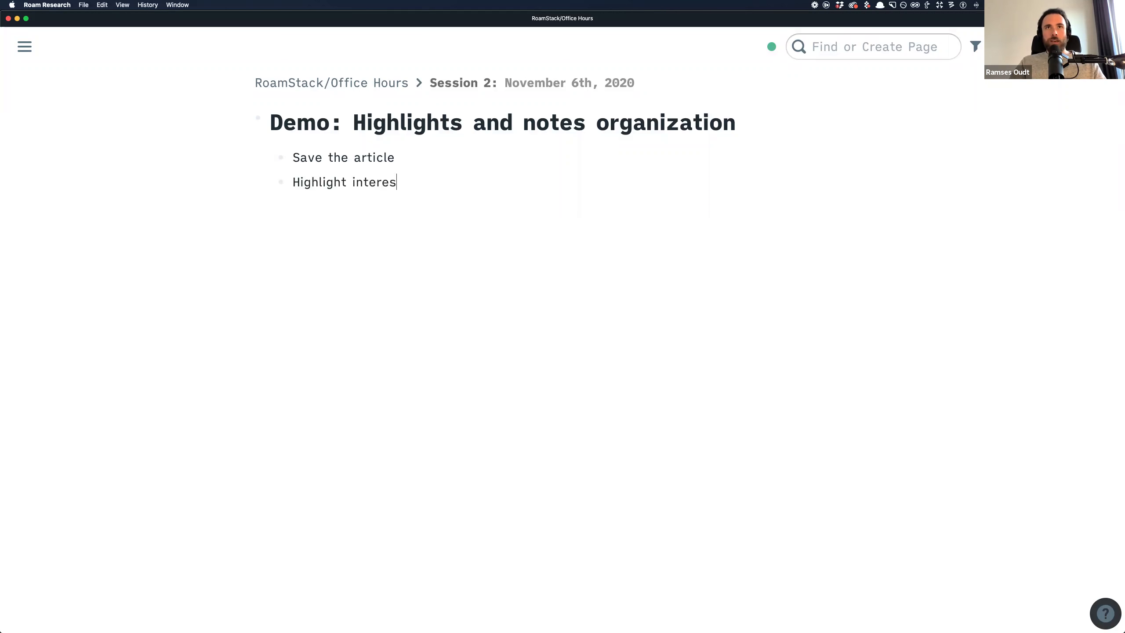
{"action": "type", "text": "ting passages"}
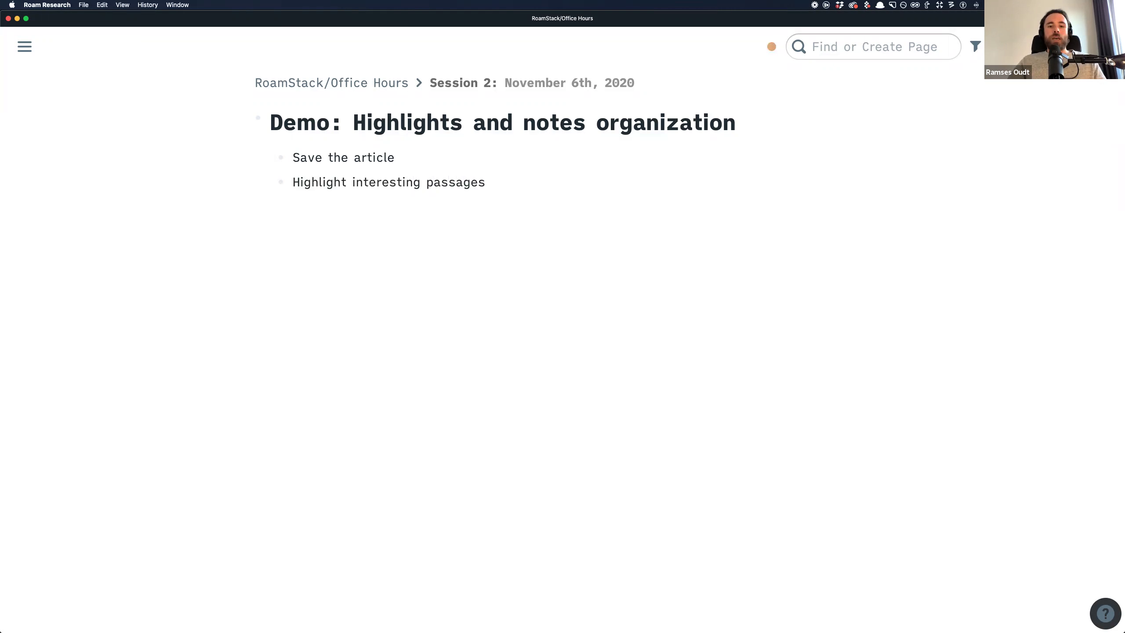
{"action": "key", "text": "alt+shift+Left"}
{"action": "type", "text": "parts"}
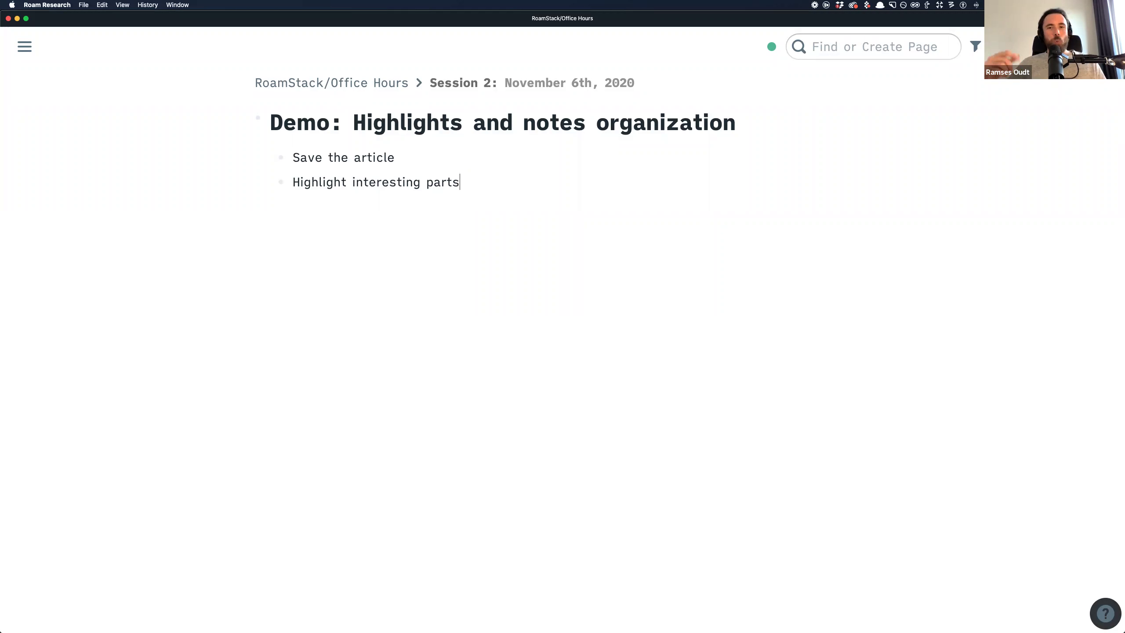
Add 'Annotate' and 'Transfer to Readwise' bullets, nesting 'Or directly to Roam' under the latter
{"action": "key", "text": "Return"}
{"action": "type", "text": "Ann"}
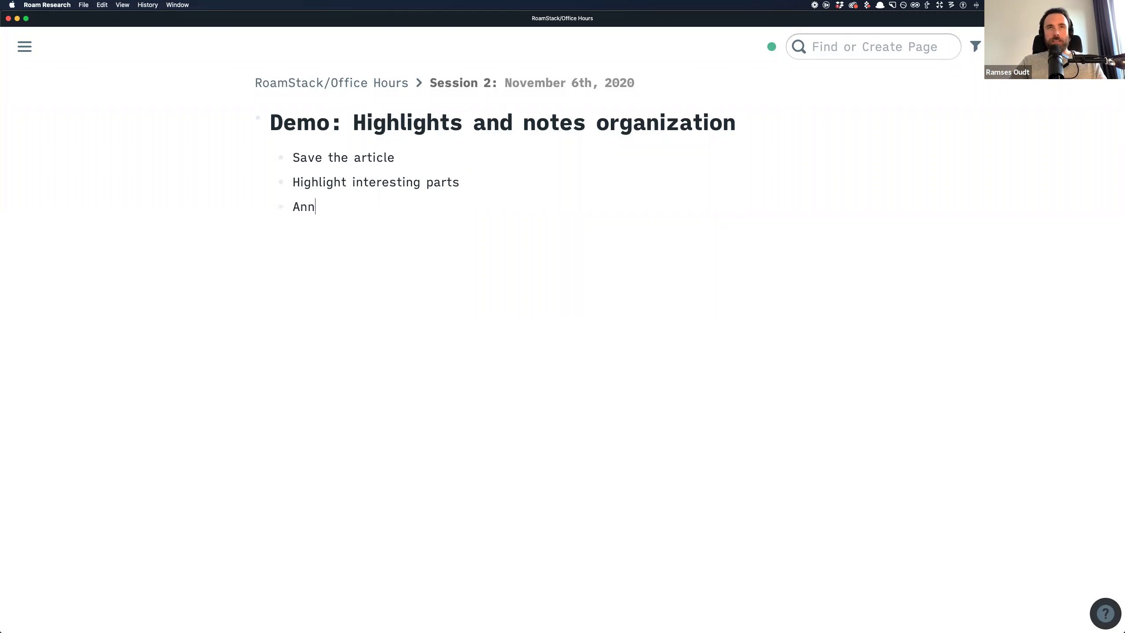
{"action": "type", "text": "otate"}
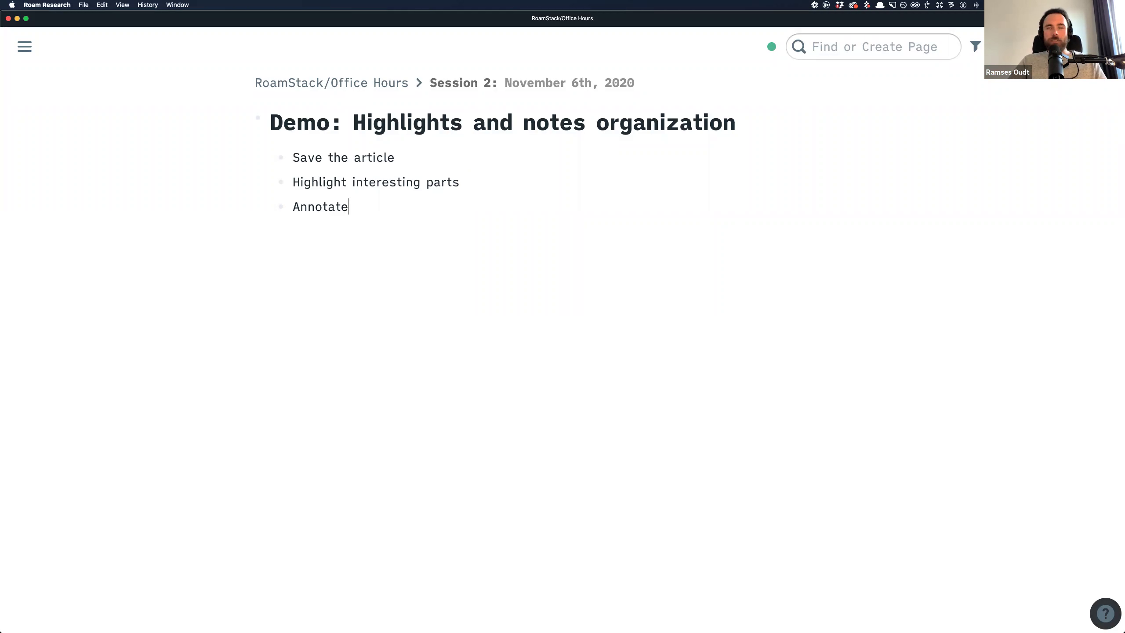
{"action": "key", "text": "Return"}
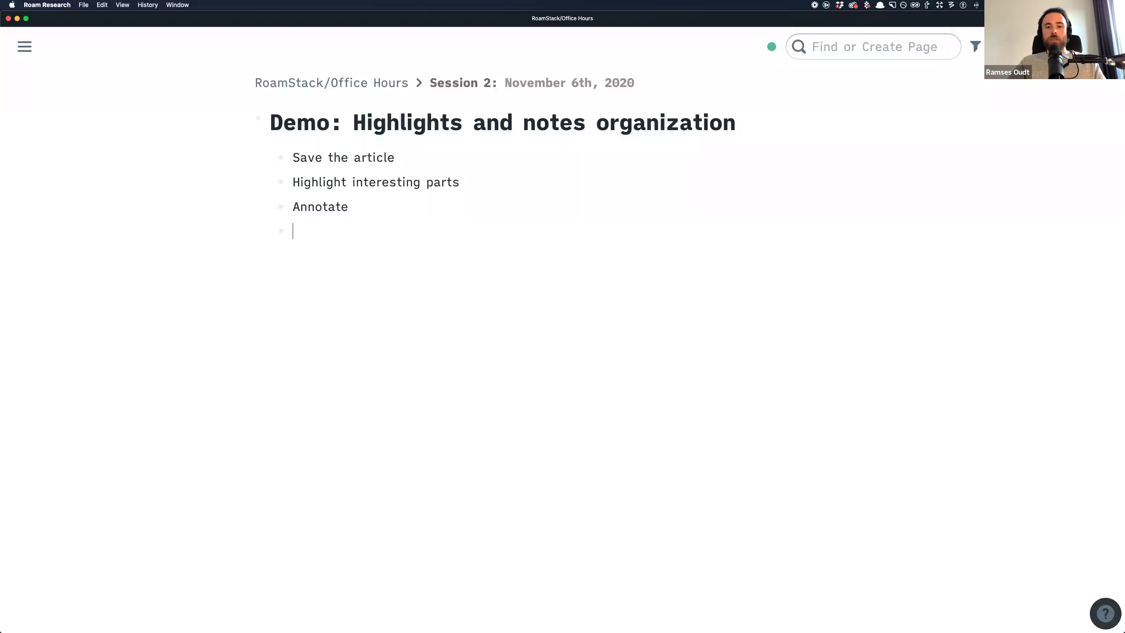
{"action": "type", "text": "Transfar"}
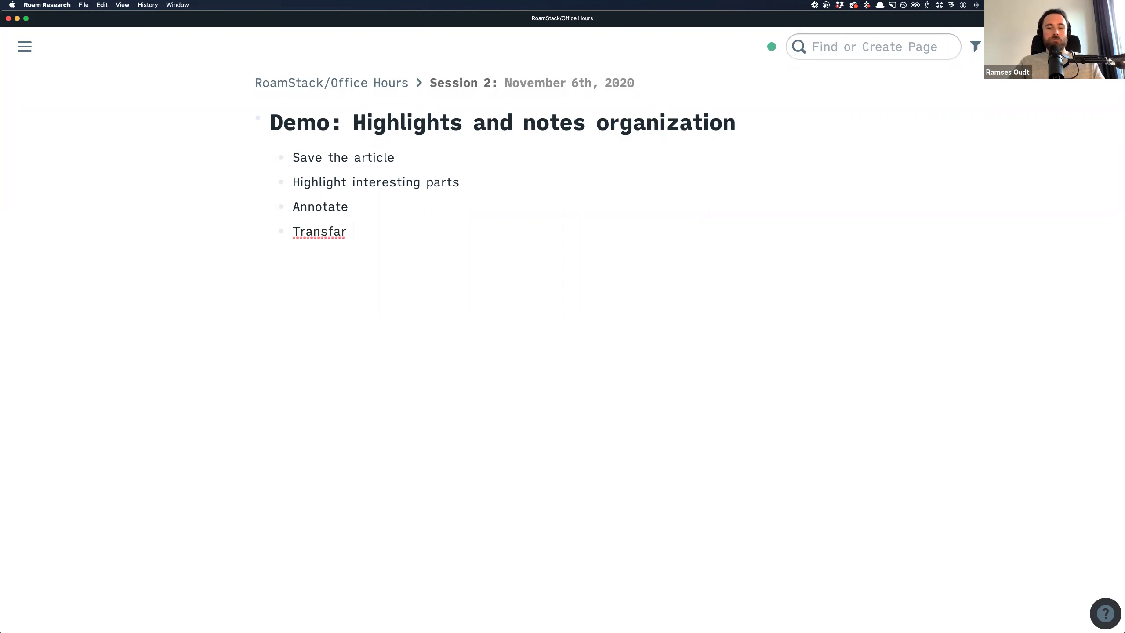
{"action": "key", "text": "BackSpace"}
{"action": "type", "text": "er to R"}
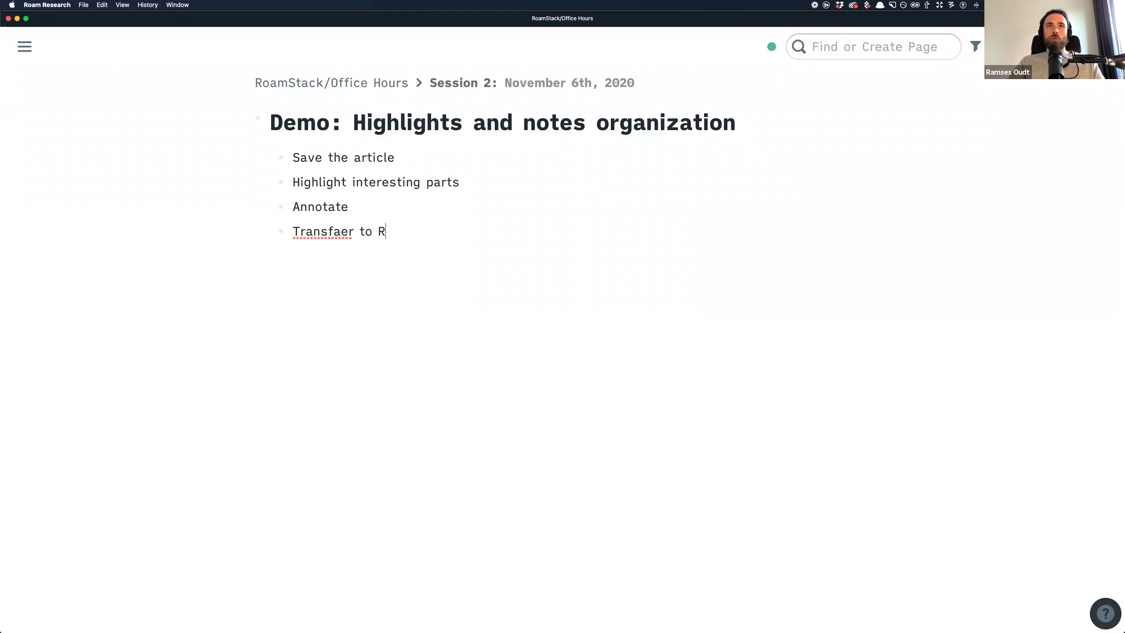
{"action": "type", "text": "eadwise"}
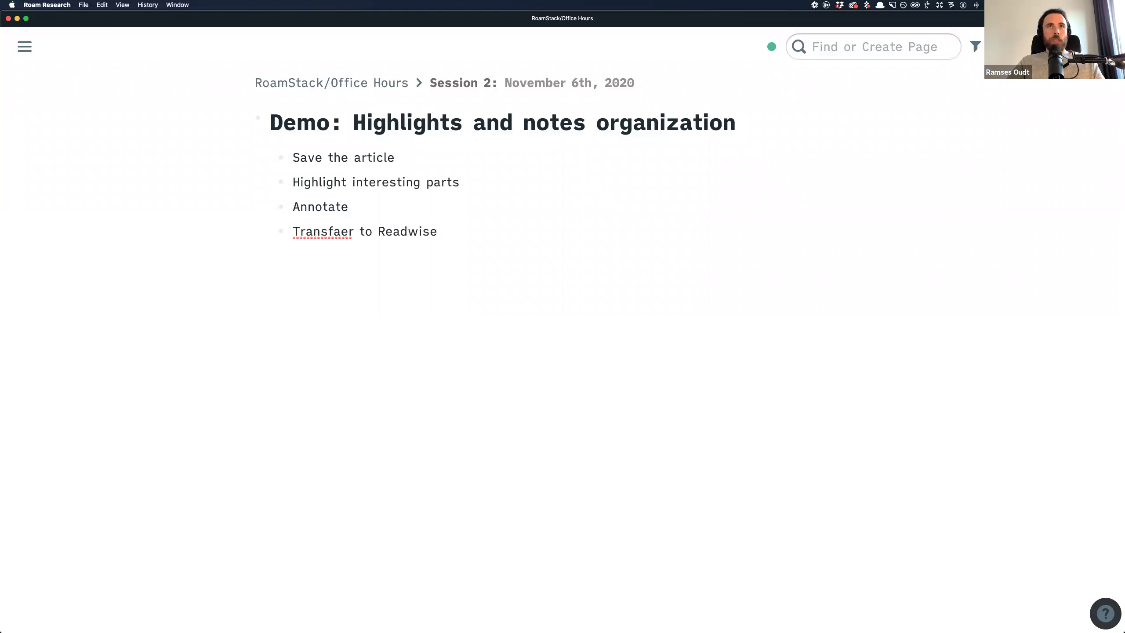
{"action": "key", "text": "Return"}
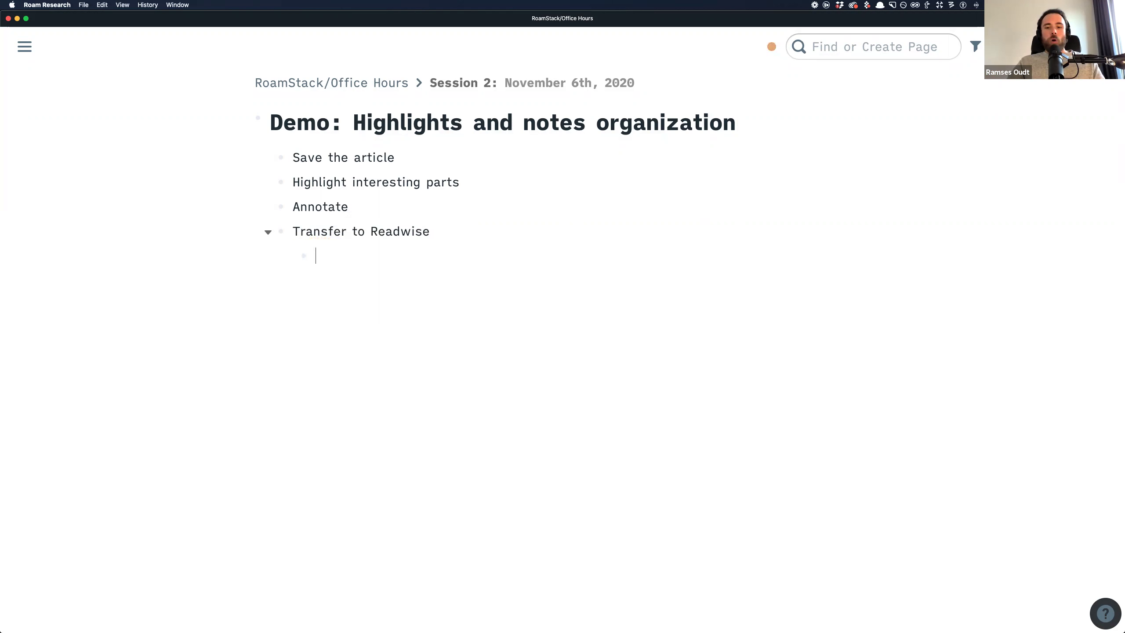
{"action": "type", "text": "Or directly to "}
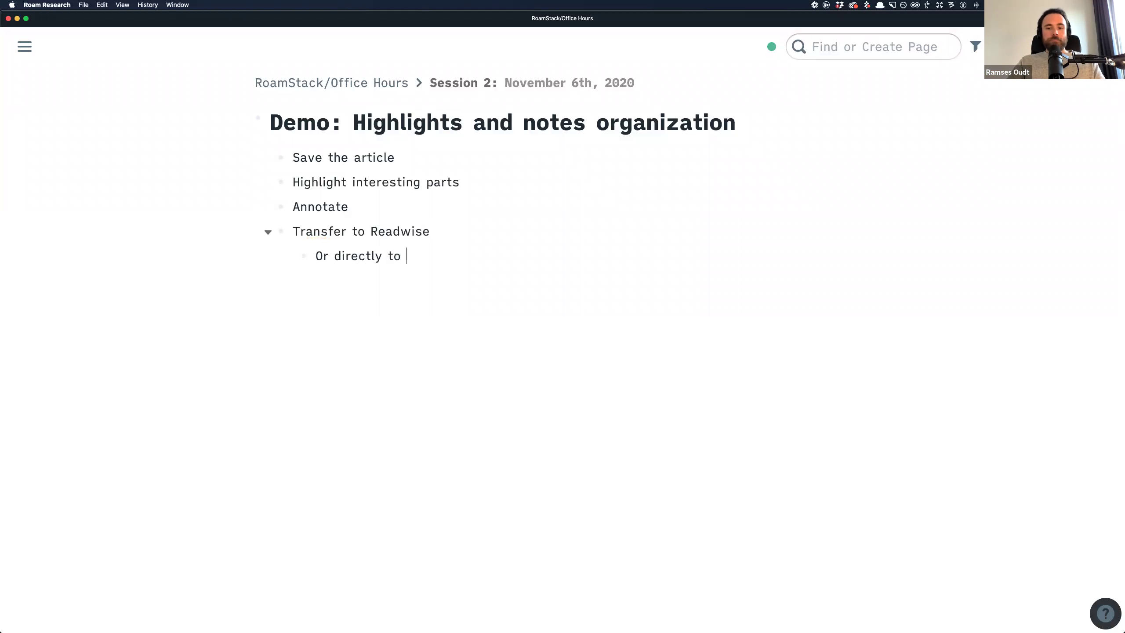
{"action": "type", "text": "Roam"}
{"action": "key", "text": "Return"}
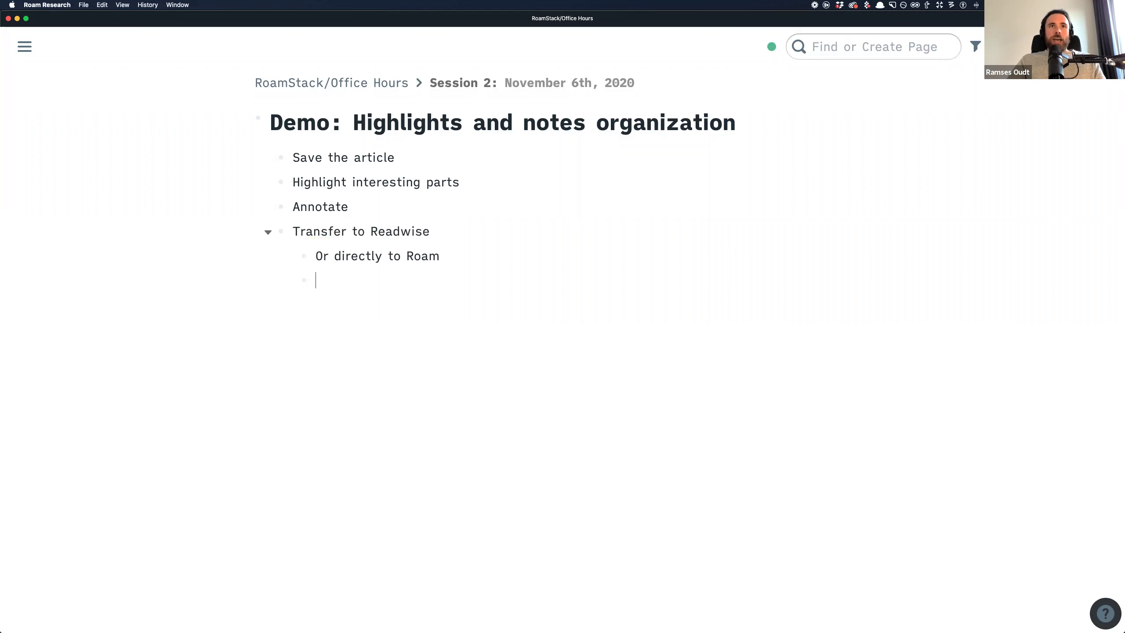
{"action": "key", "text": "shift+Tab"}
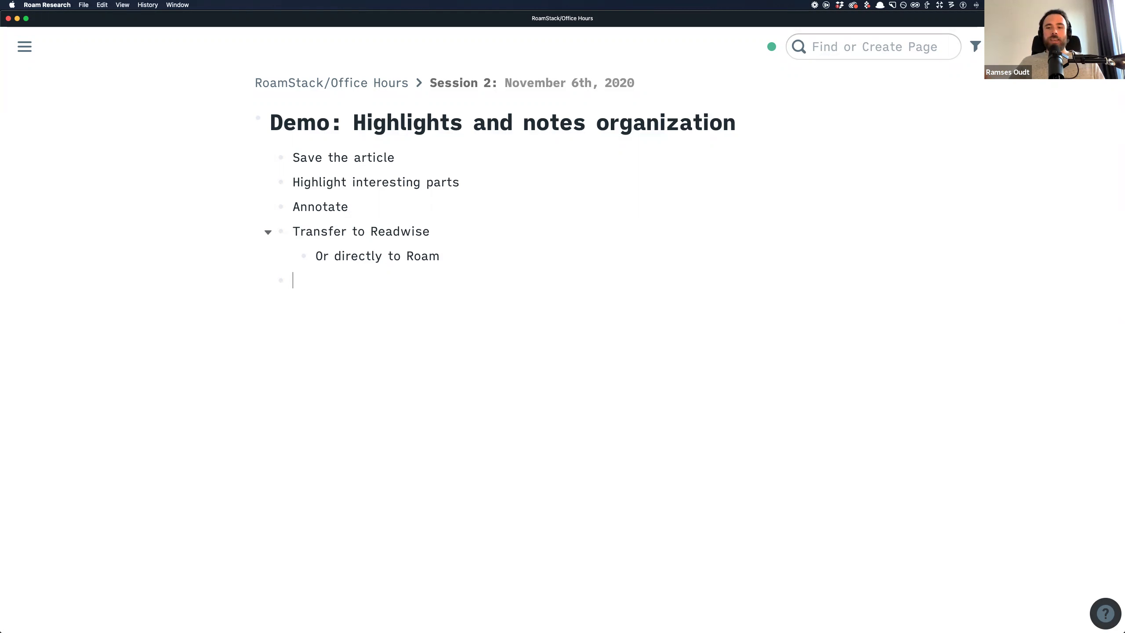
Remove the leftover empty bullet, then go via the Note page to Article/The Mental Model FAQ
{"action": "key", "text": "BackSpace"}
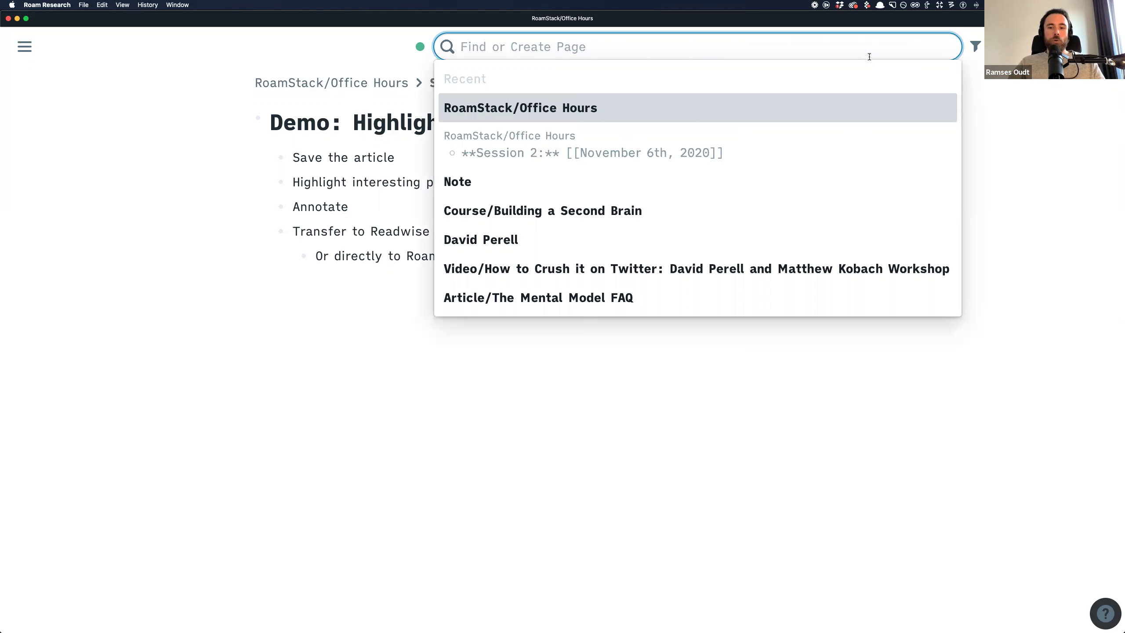
{"action": "type", "text": "Note"}
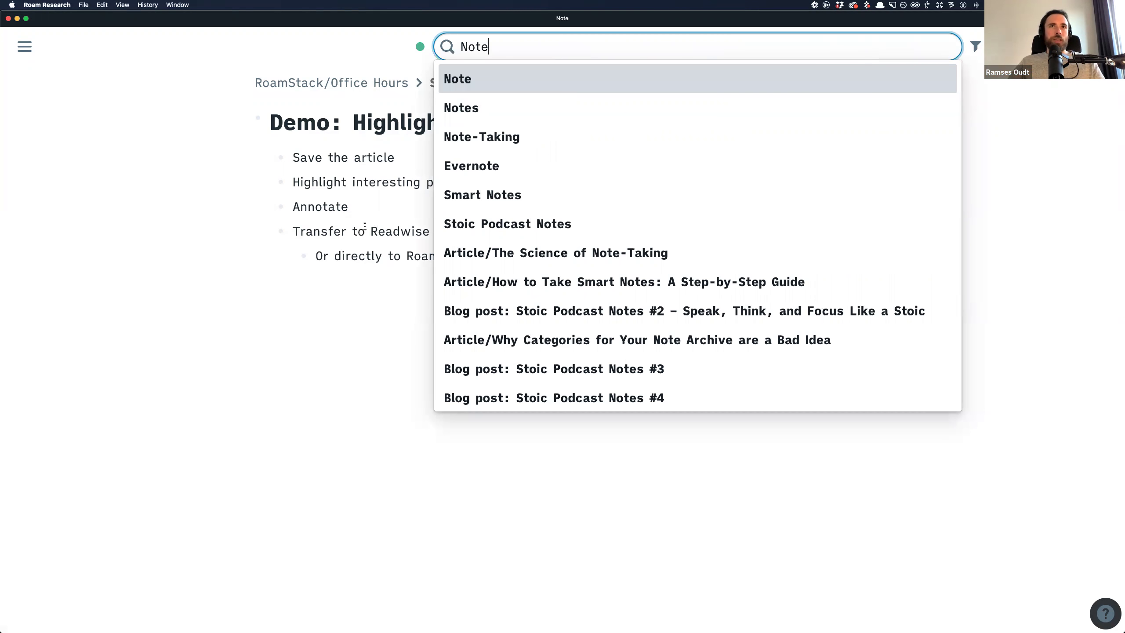
{"action": "key", "text": "Return"}
{"action": "scroll", "coordinate": [122, 270], "scroll_direction": "down", "scroll_amount": 5}
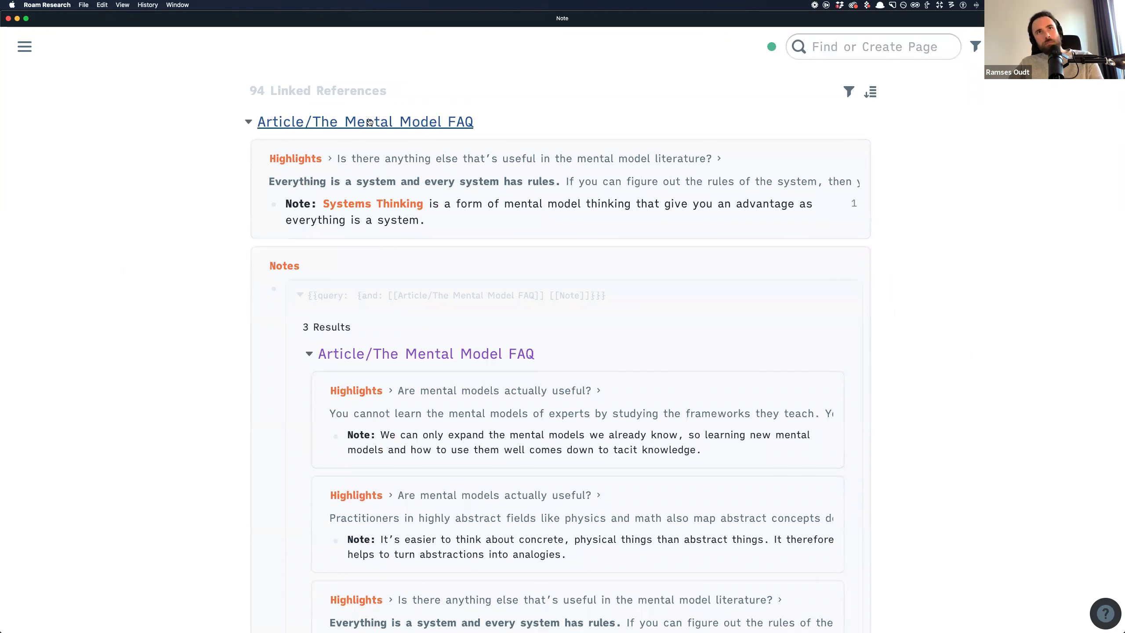
{"action": "left_click", "coordinate": [374, 121]}
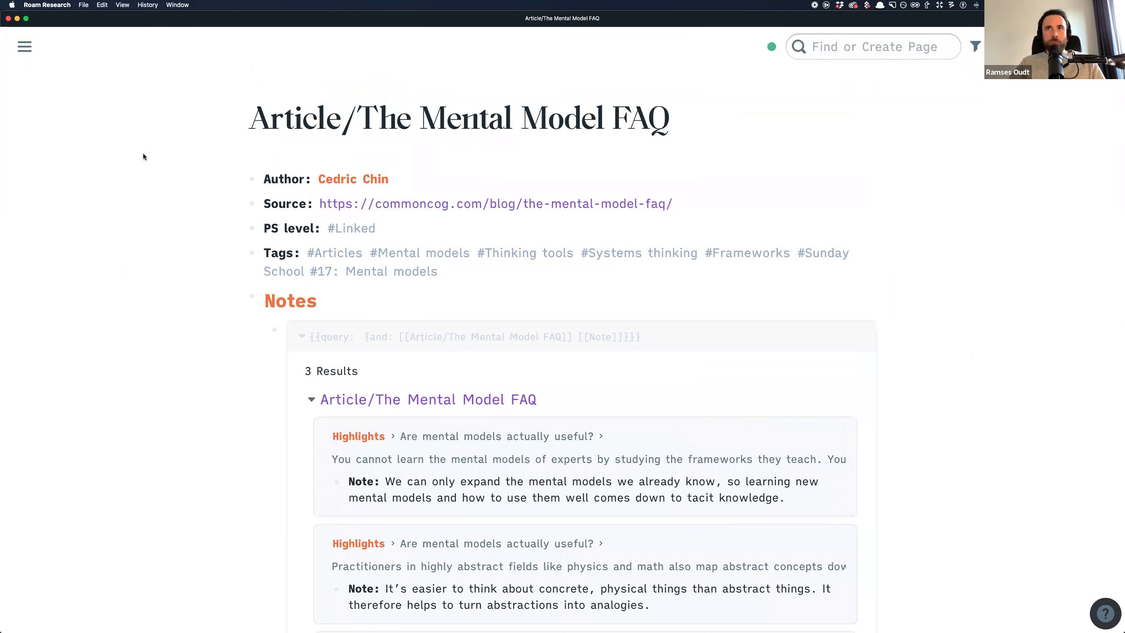
{"action": "scroll", "coordinate": [143, 152], "scroll_direction": "down", "scroll_amount": 1}
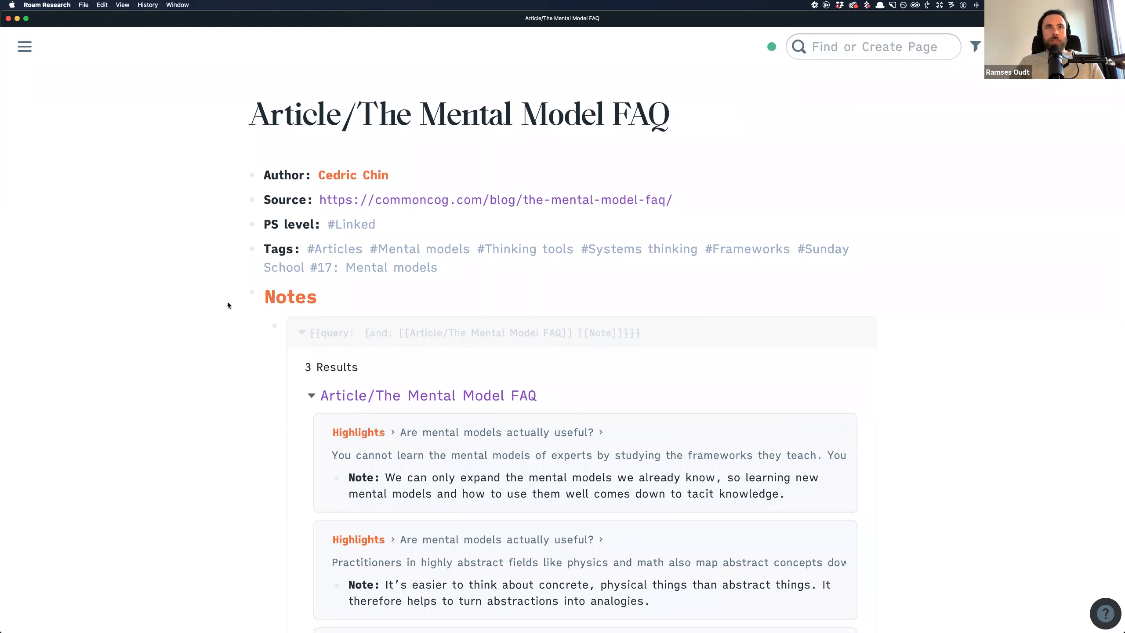
Collapse the Notes and Highlights sections and insert two empty blocks above the Author line
{"action": "left_click", "coordinate": [238, 293]}
{"action": "left_click", "coordinate": [237, 324]}
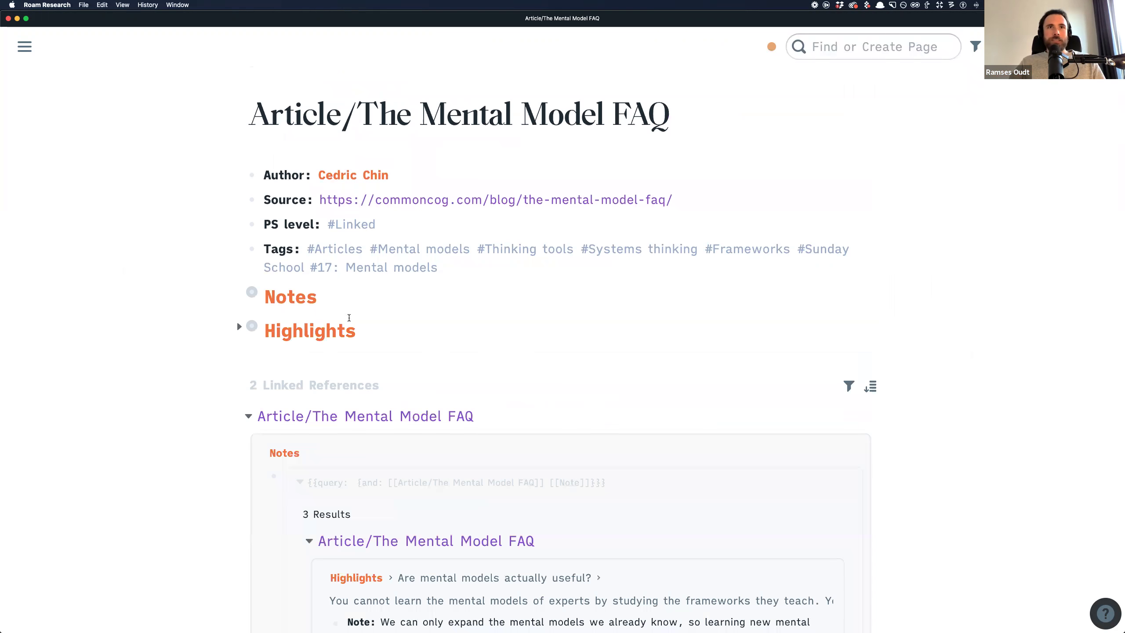
{"action": "left_click", "coordinate": [437, 171]}
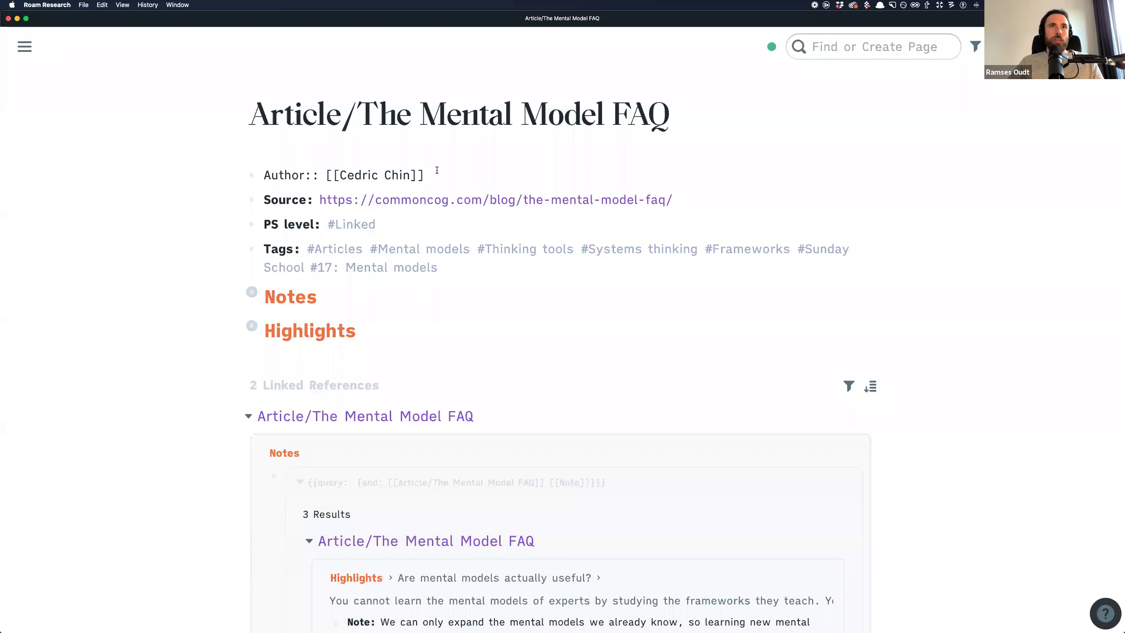
{"action": "key", "text": "super+Left"}
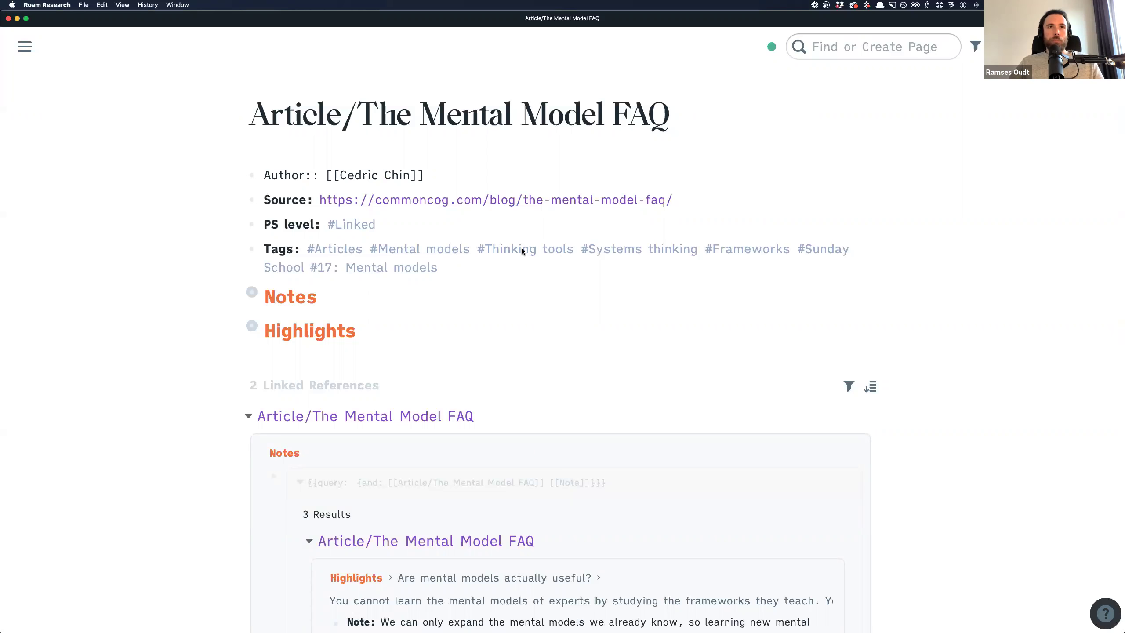
{"action": "left_click", "coordinate": [488, 179]}
{"action": "key", "text": "Return"}
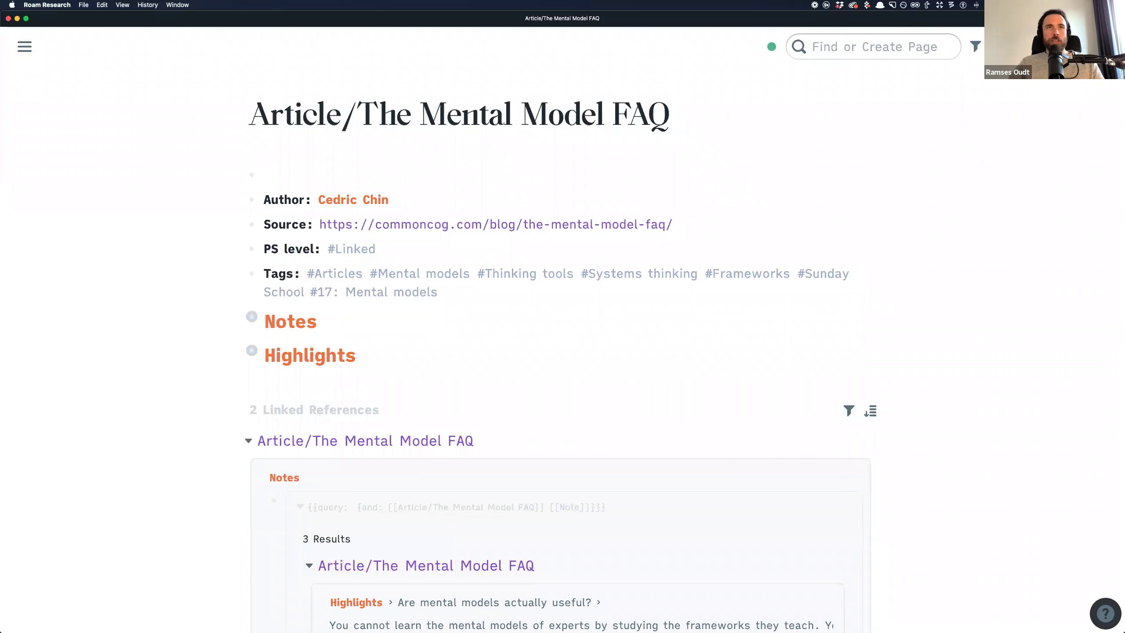
{"action": "key", "text": "Return"}
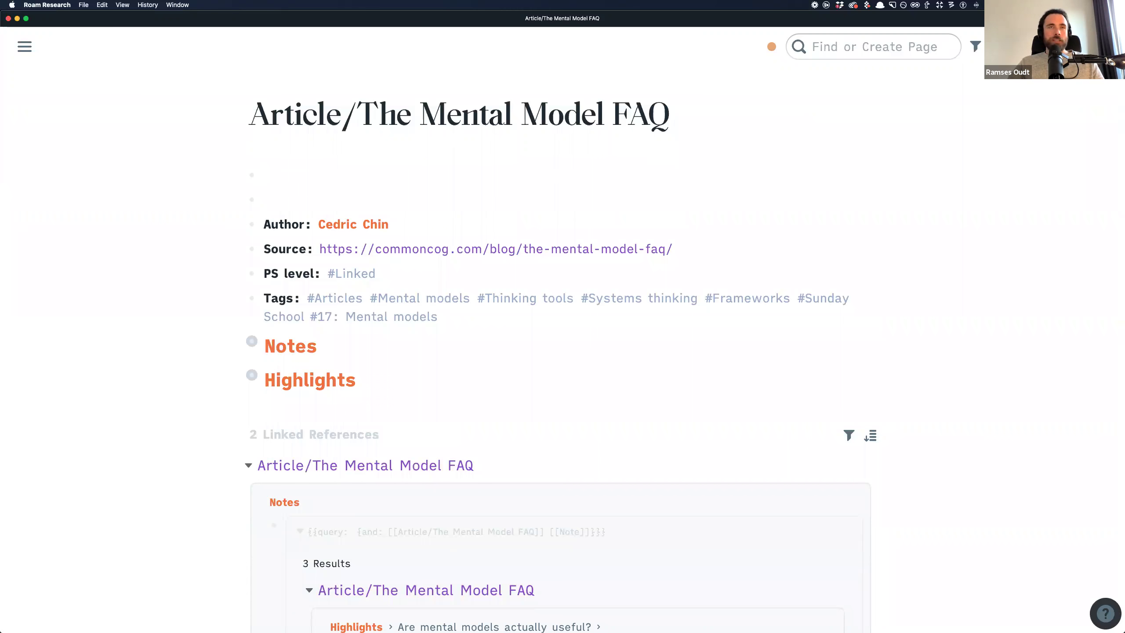
Insert the ;art template into the empty top block and inspect the Author-to-Highlights blocks
{"action": "left_click", "coordinate": [265, 174]}
{"action": "type", "text": ";art"}
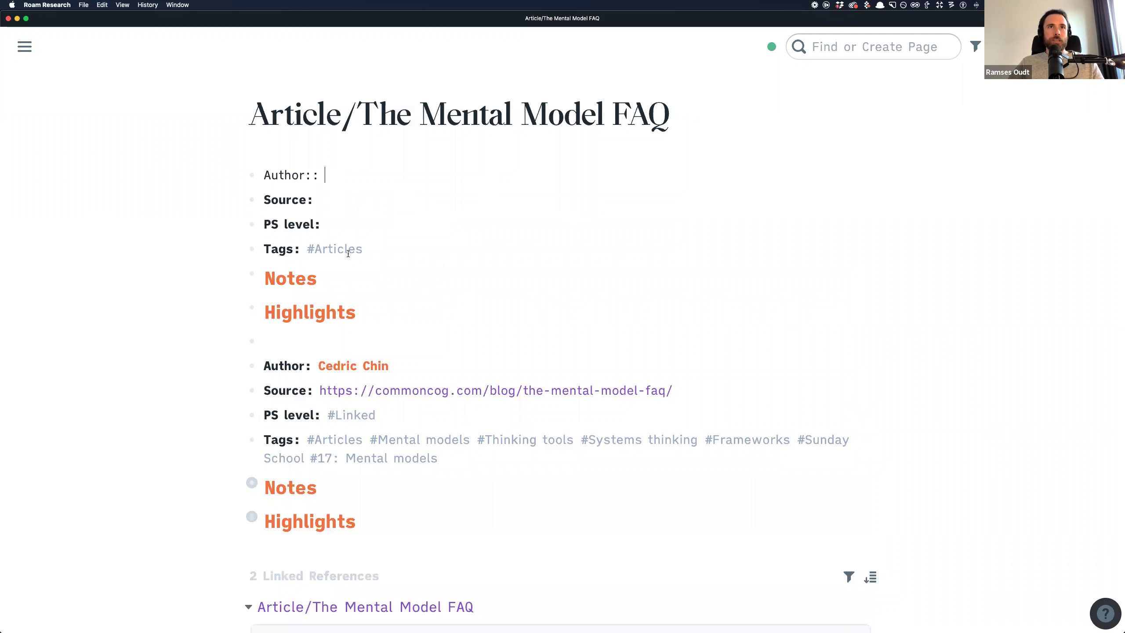
{"action": "left_click_drag", "start_coordinate": [395, 314], "coordinate": [123, 251]}
{"action": "left_click", "coordinate": [120, 252]}
{"action": "scroll", "coordinate": [398, 369], "scroll_direction": "down", "scroll_amount": 3}
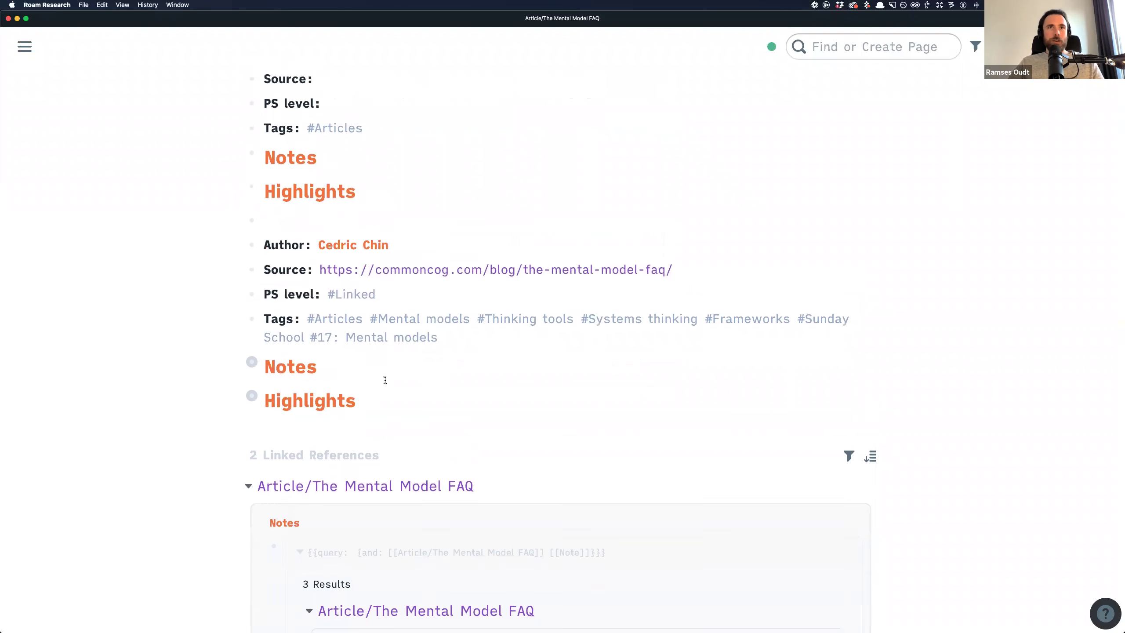
{"action": "left_click_drag", "start_coordinate": [338, 211], "coordinate": [427, 389]}
{"action": "scroll", "coordinate": [427, 389], "scroll_direction": "up", "scroll_amount": 3}
Keep Highlights below Notes and delete the six empty template blocks
{"action": "left_click", "coordinate": [435, 313]}
{"action": "key", "text": "super+shift+Up"}
{"action": "key", "text": "super+shift+Up"}
{"action": "key", "text": "super+shift+Up"}
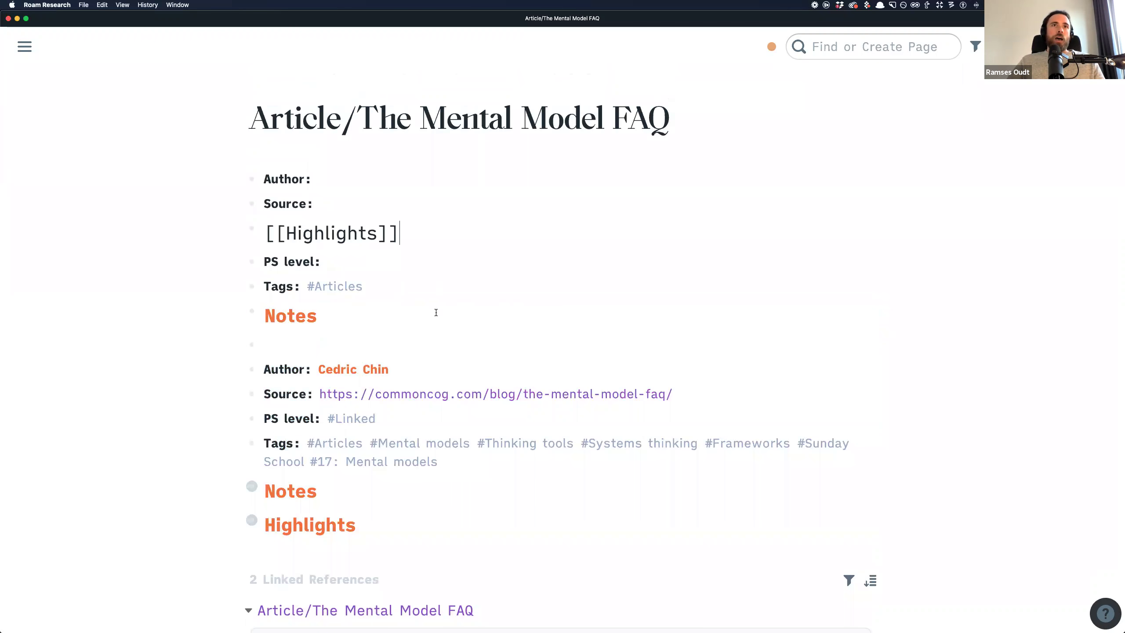
{"action": "key", "text": "super+shift+Down"}
{"action": "key", "text": "super+shift+Down"}
{"action": "key", "text": "super+shift+Down"}
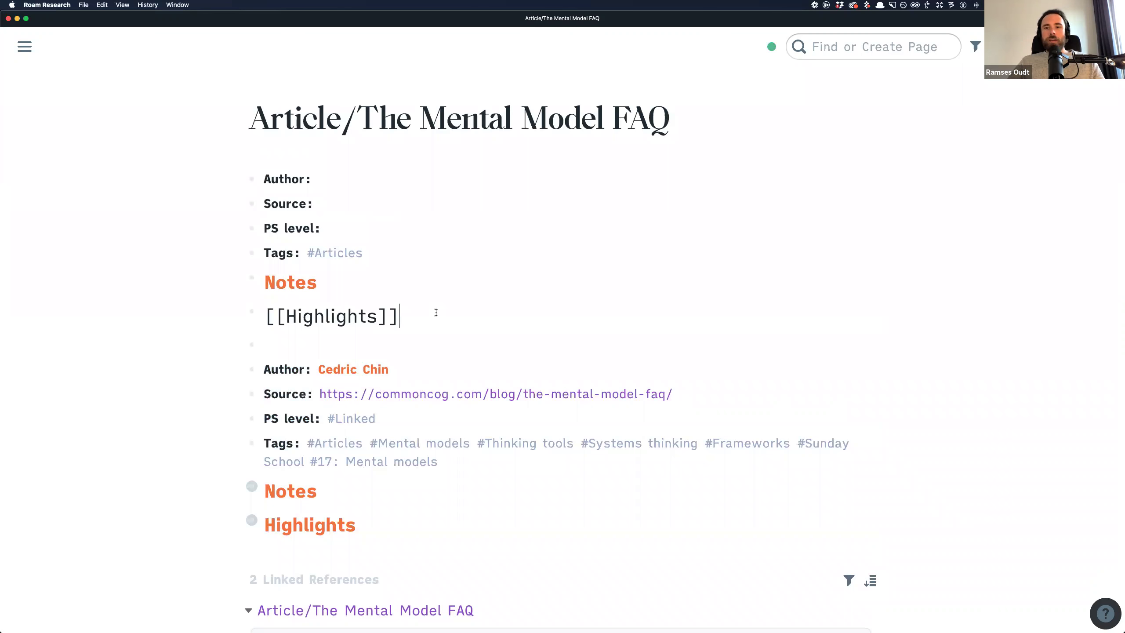
{"action": "key", "text": "Escape"}
{"action": "key", "text": "shift+Up"}
{"action": "key", "text": "shift+Up"}
{"action": "key", "text": "shift+Up"}
{"action": "key", "text": "shift+Up"}
{"action": "key", "text": "shift+Up"}
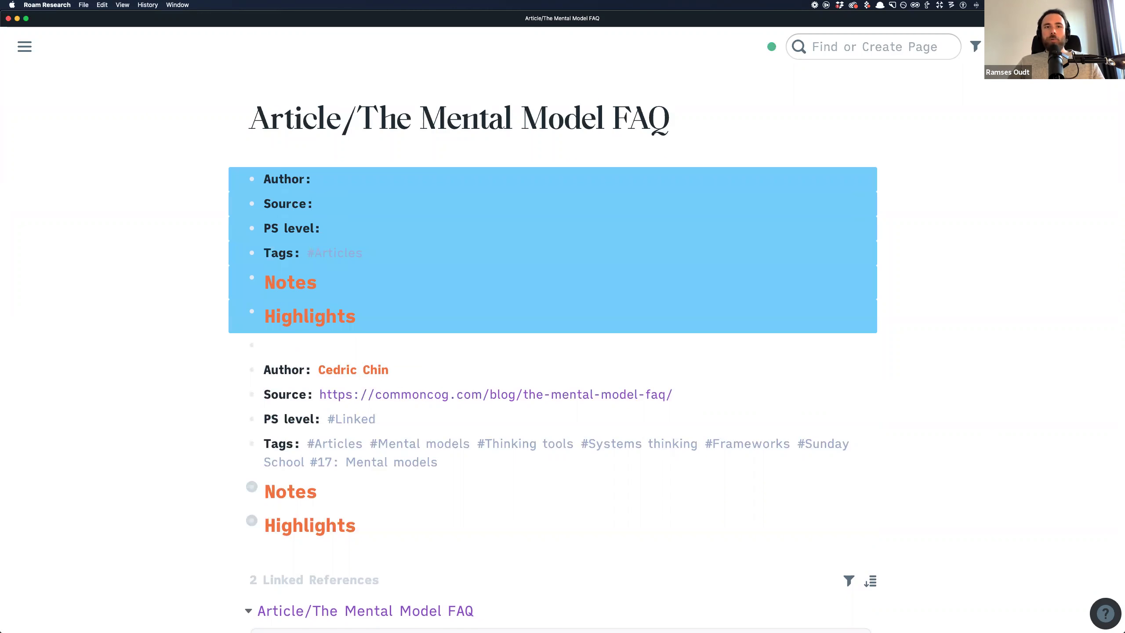
{"action": "key", "text": "BackSpace"}
Delete the leftover empty top block so Author is first again, and exit editing
{"action": "left_click", "coordinate": [266, 174]}
{"action": "key", "text": "Down"}
{"action": "key", "text": "BackSpace"}
{"action": "left_click", "coordinate": [130, 219]}
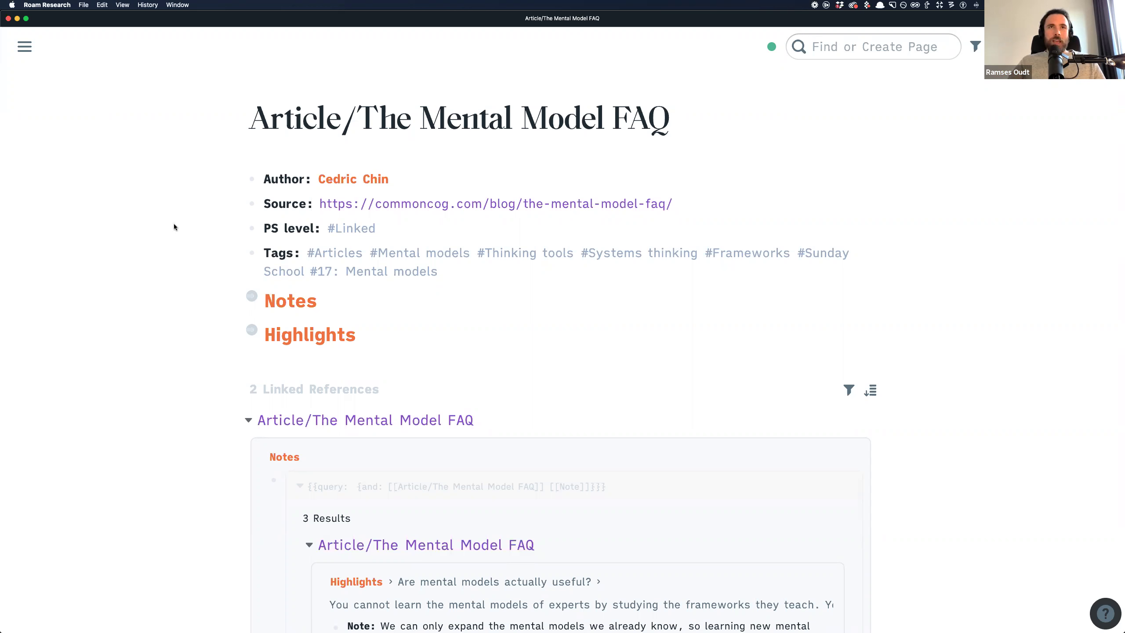
Inspect the raw Author:: text of the Author block, then let it render again
{"action": "left_click", "coordinate": [330, 182]}
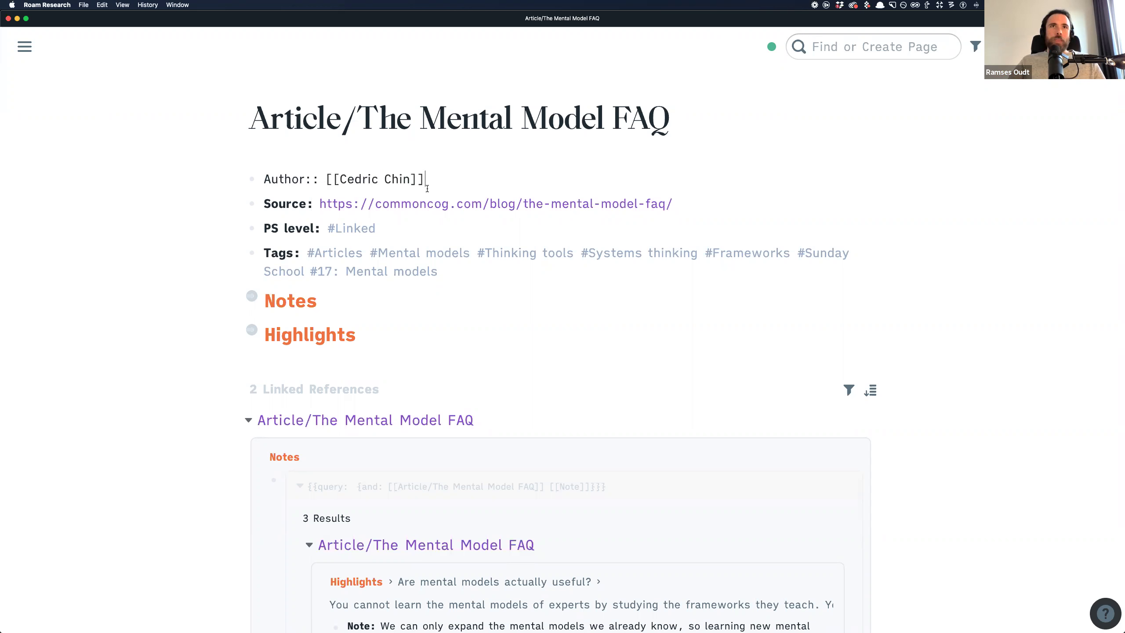
{"action": "left_click", "coordinate": [316, 179]}
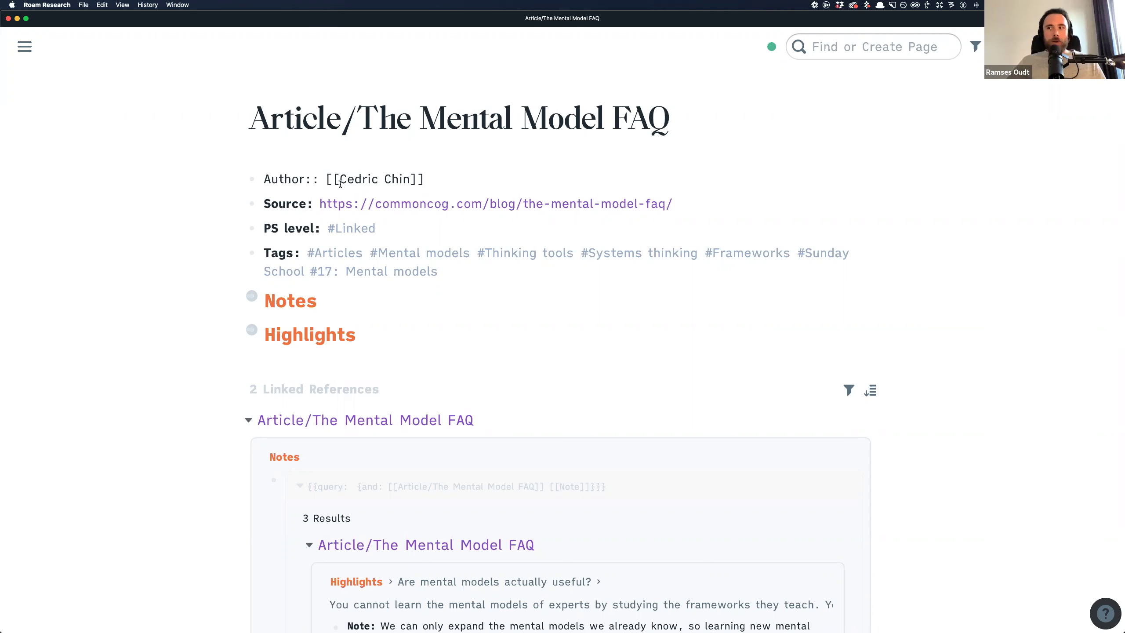
{"action": "left_click", "coordinate": [172, 193]}
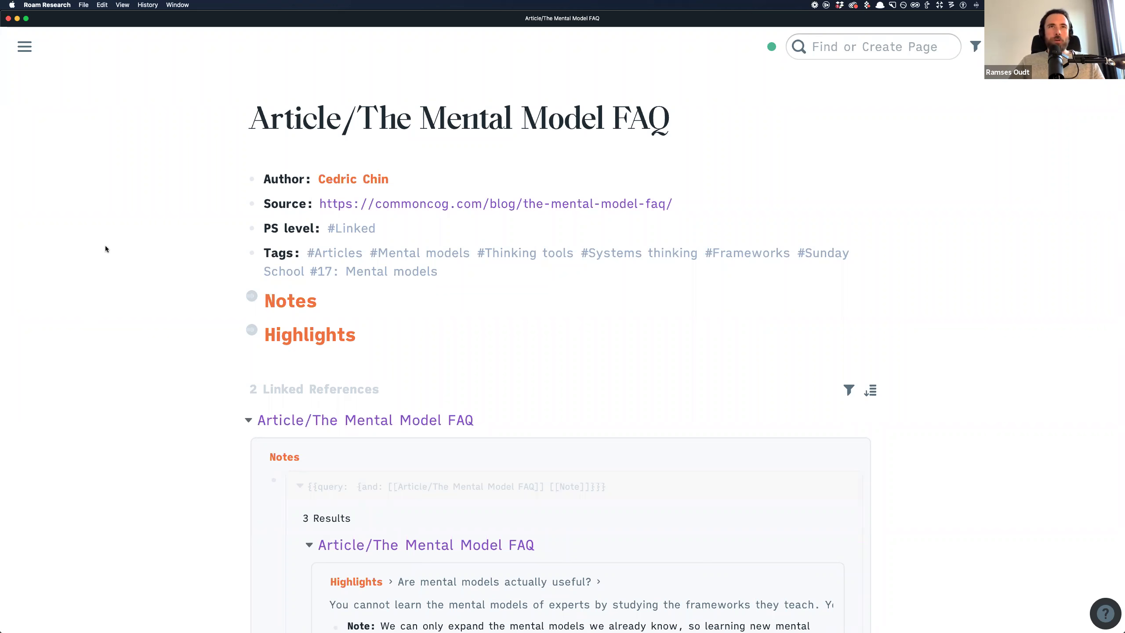
On the Author page, enter {{attr-table: [[Author]]}} and highlight its attr-table: and [[Author]] parts
{"action": "left_click", "coordinate": [274, 179]}
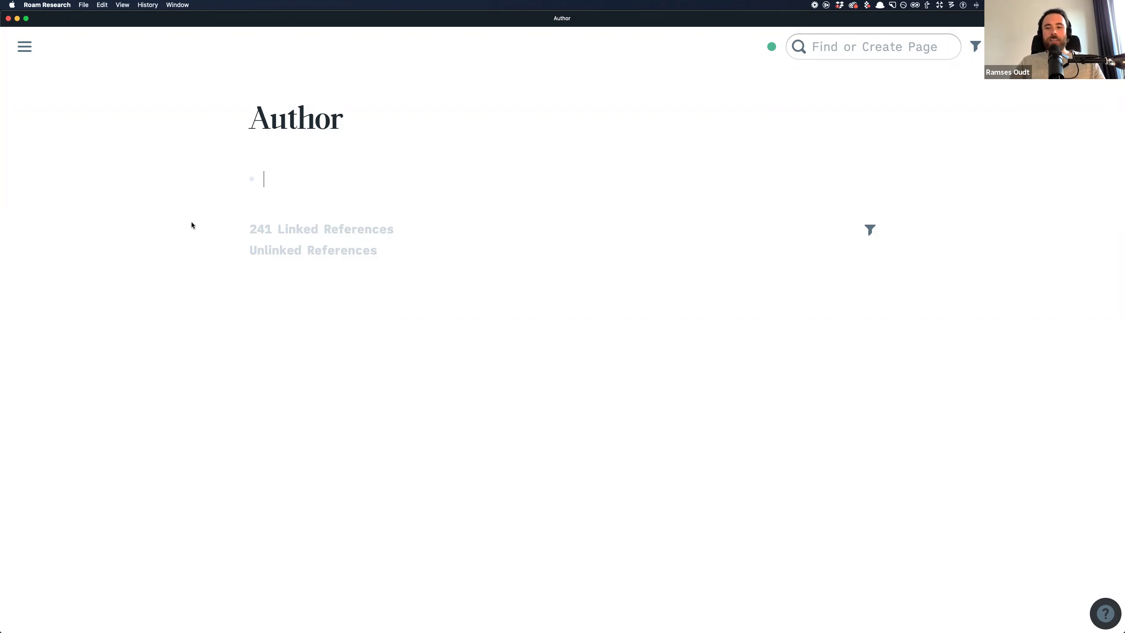
{"action": "type", "text": "{{"}
{"action": "type", "text": "at"}
{"action": "type", "text": "tr-table"}
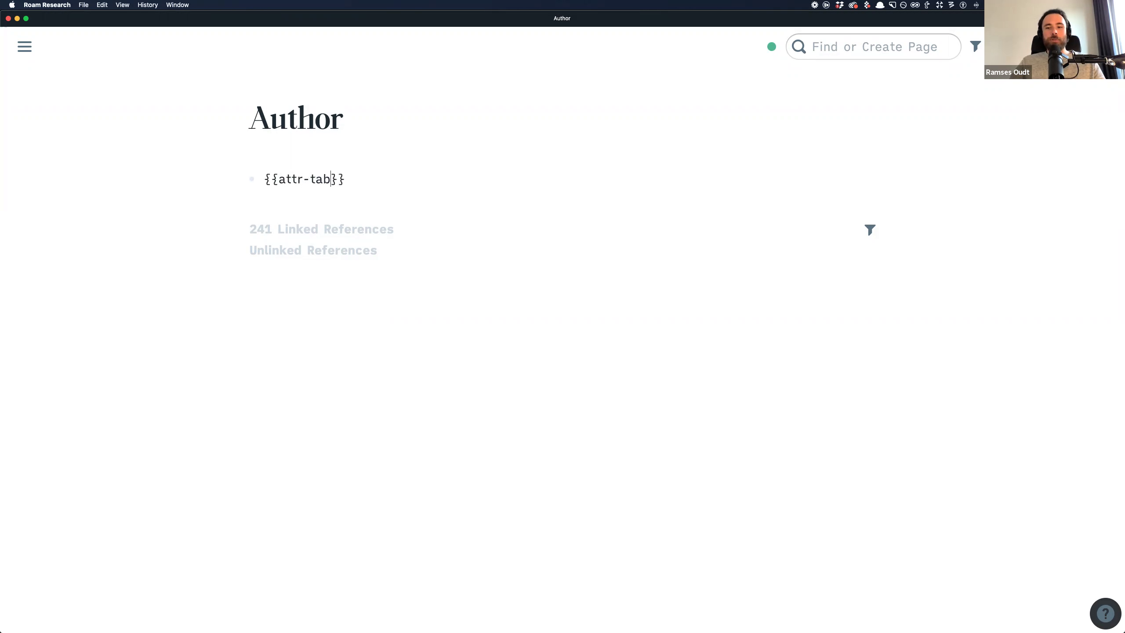
{"action": "type", "text": ": [["}
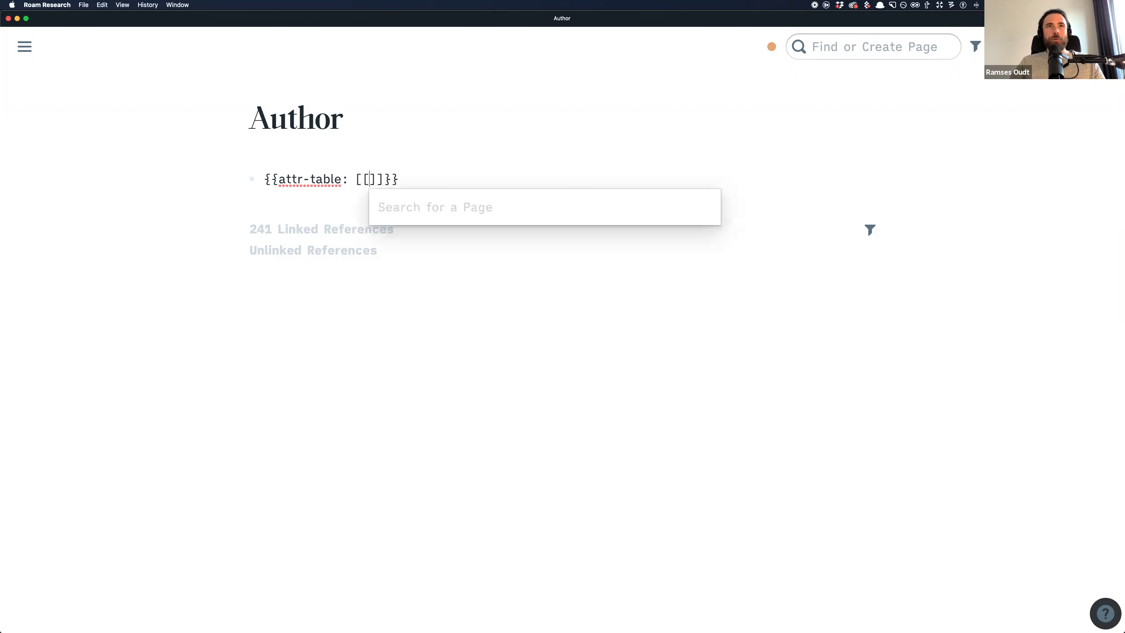
{"action": "type", "text": "Author"}
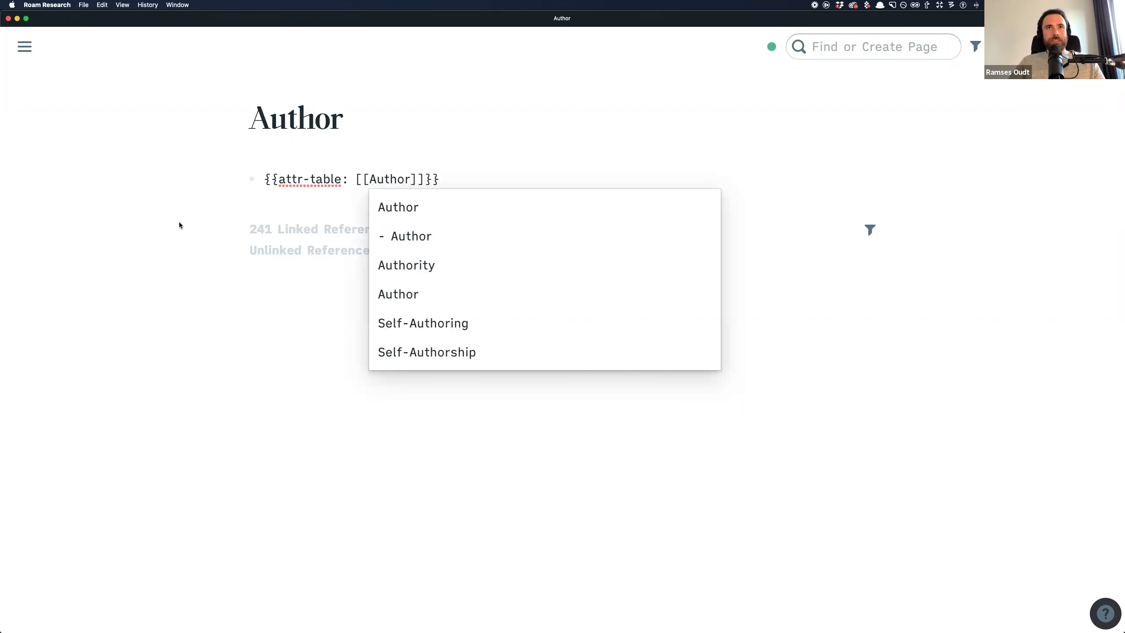
{"action": "left_click", "coordinate": [302, 181]}
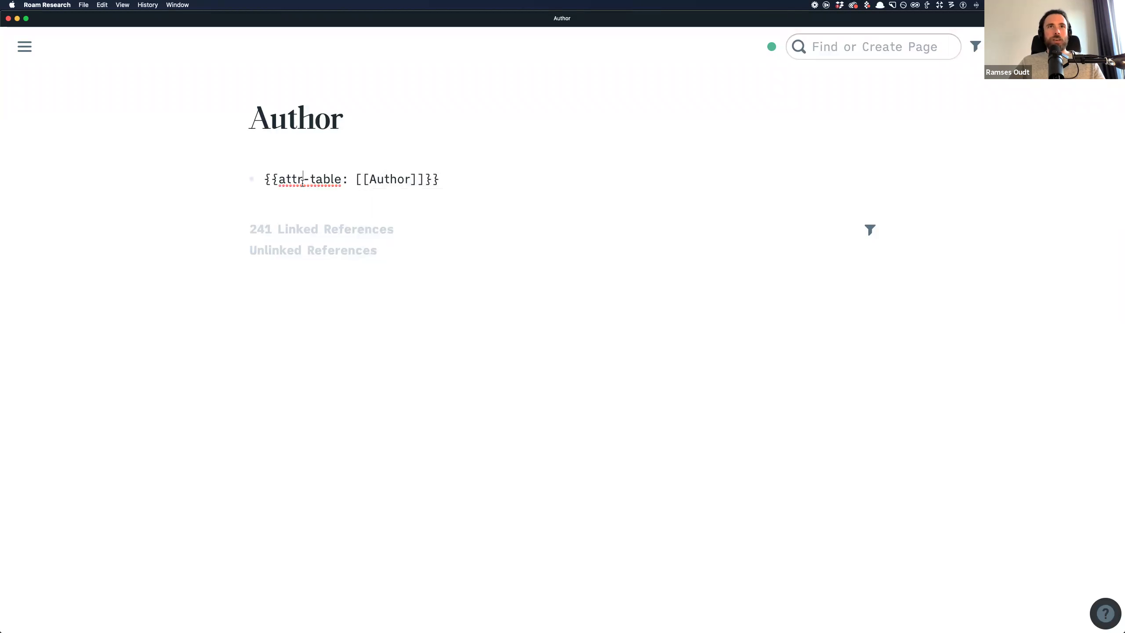
{"action": "left_click_drag", "start_coordinate": [280, 179], "coordinate": [349, 181]}
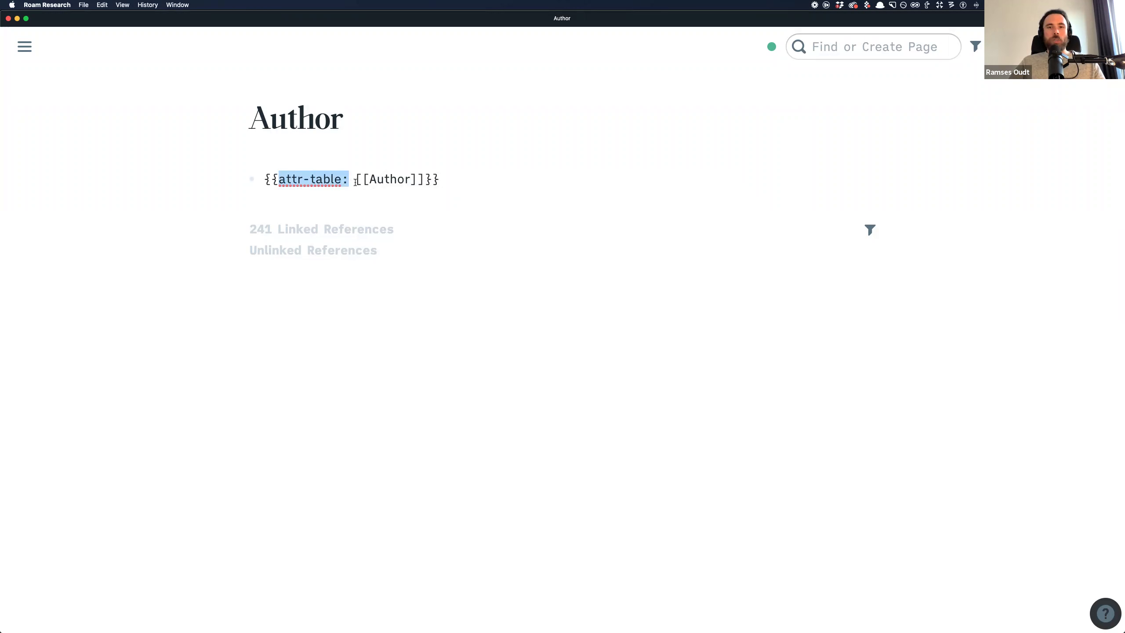
{"action": "left_click", "coordinate": [361, 180]}
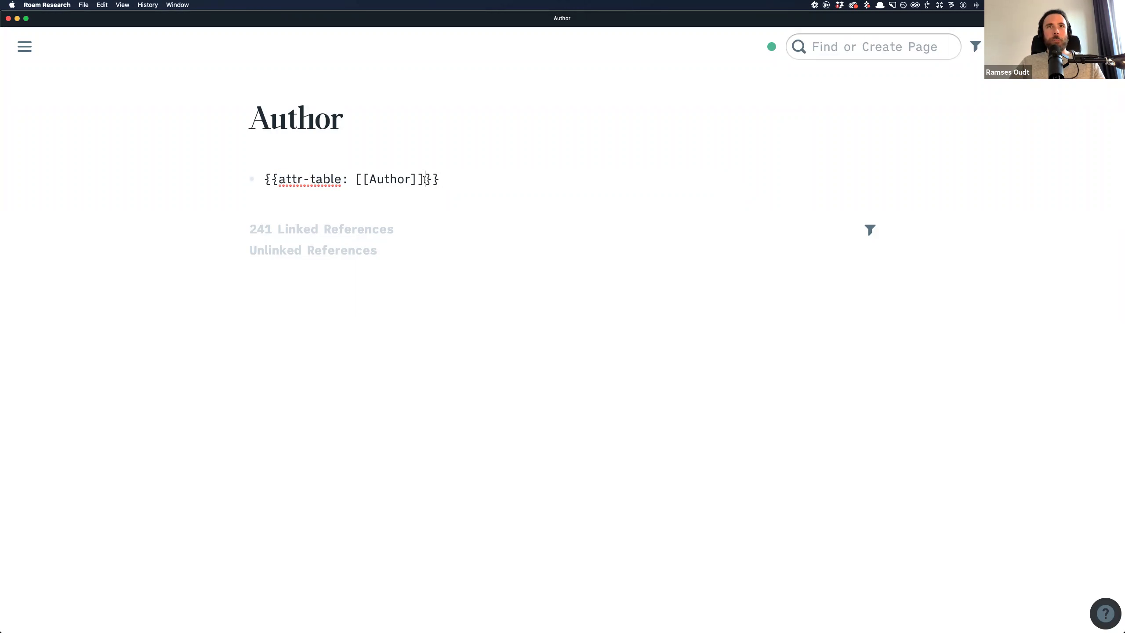
{"action": "left_click_drag", "start_coordinate": [426, 179], "coordinate": [355, 176]}
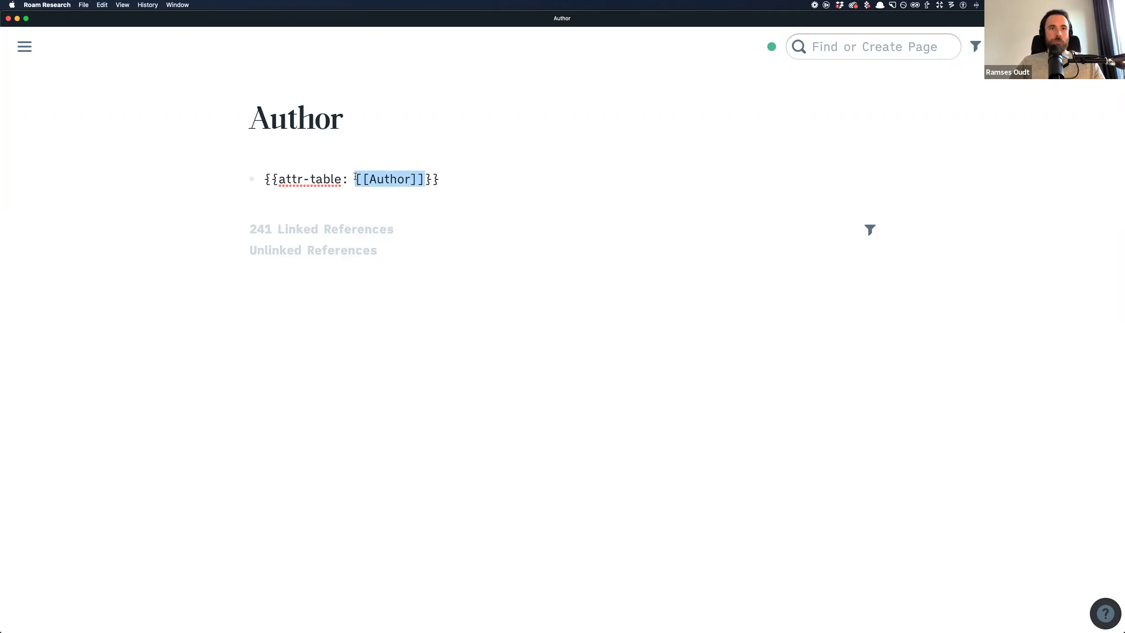
{"action": "left_click", "coordinate": [383, 180]}
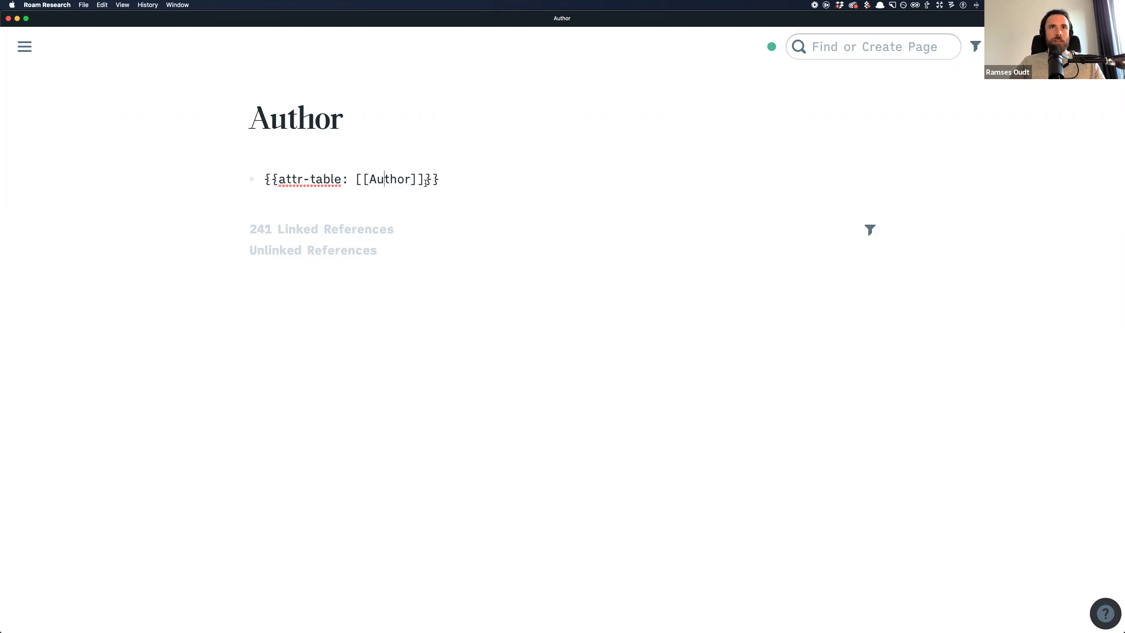
{"action": "left_click_drag", "start_coordinate": [427, 179], "coordinate": [355, 180]}
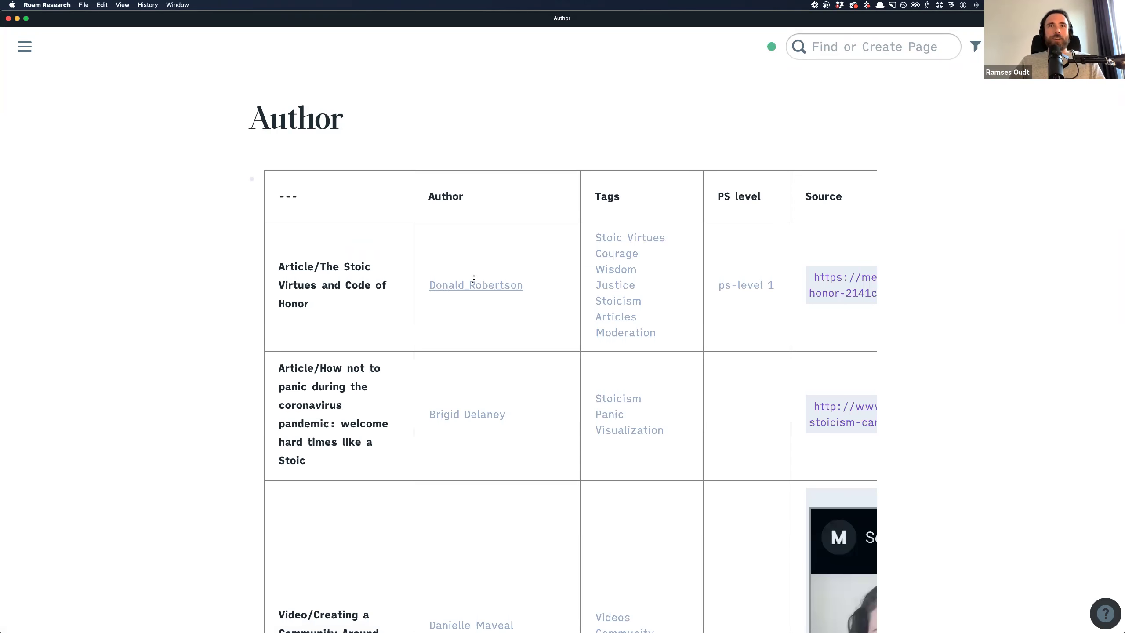
Scroll through the rendered attr-table to review each article's Author, Tags, PS level and Source
{"action": "scroll", "coordinate": [527, 344], "scroll_direction": "down", "scroll_amount": 3}
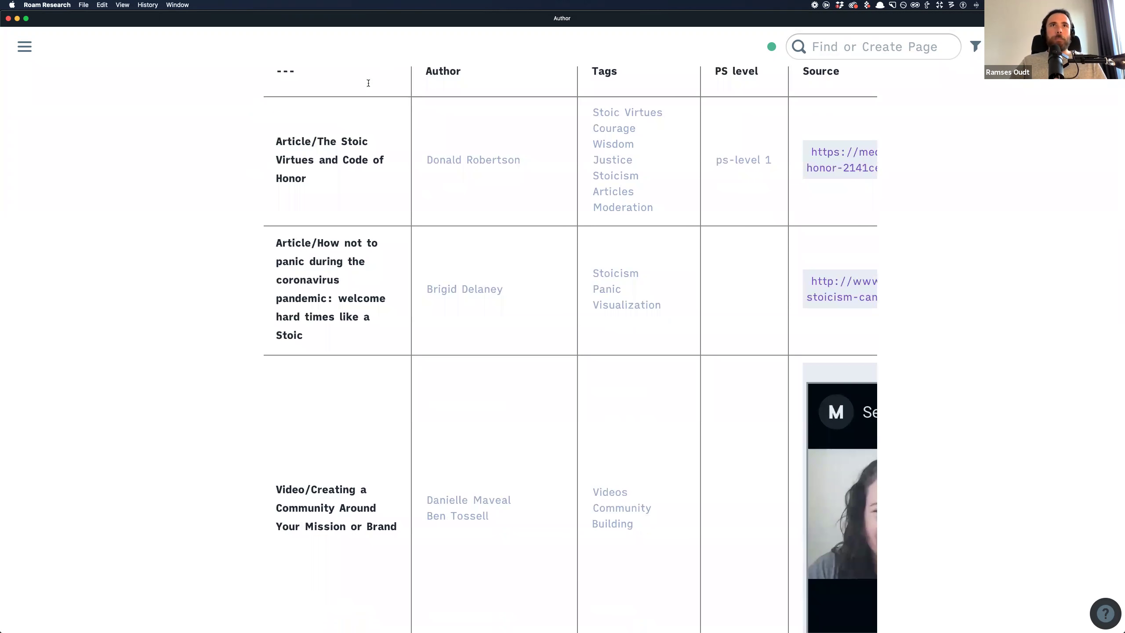
{"action": "scroll", "coordinate": [376, 69], "scroll_direction": "up", "scroll_amount": 3}
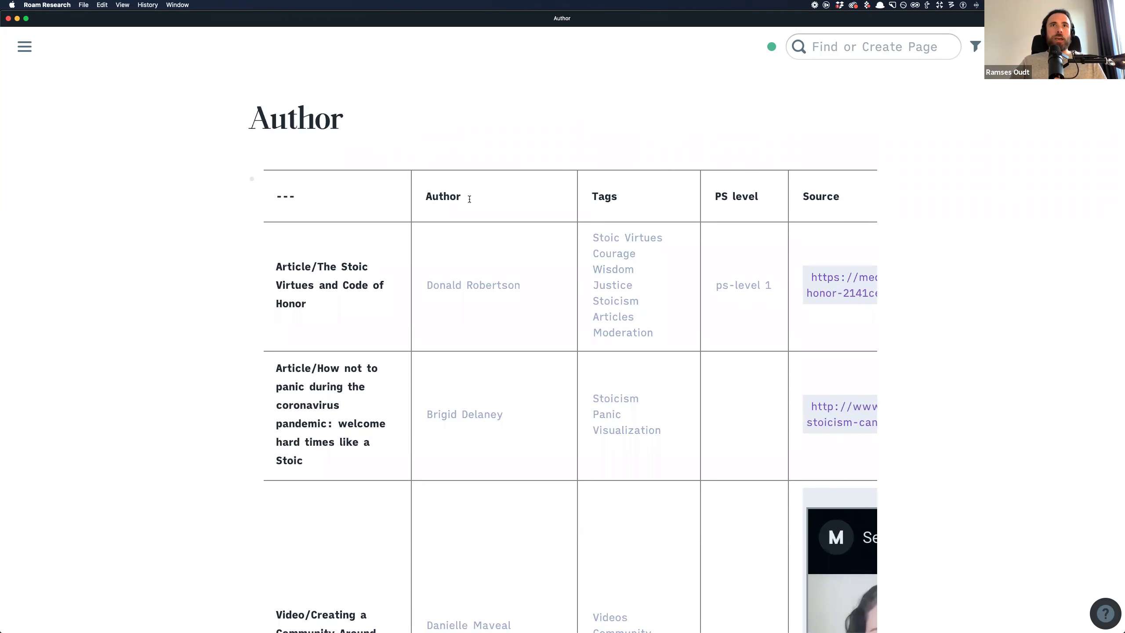
{"action": "scroll", "coordinate": [459, 190], "scroll_direction": "right", "scroll_amount": 3}
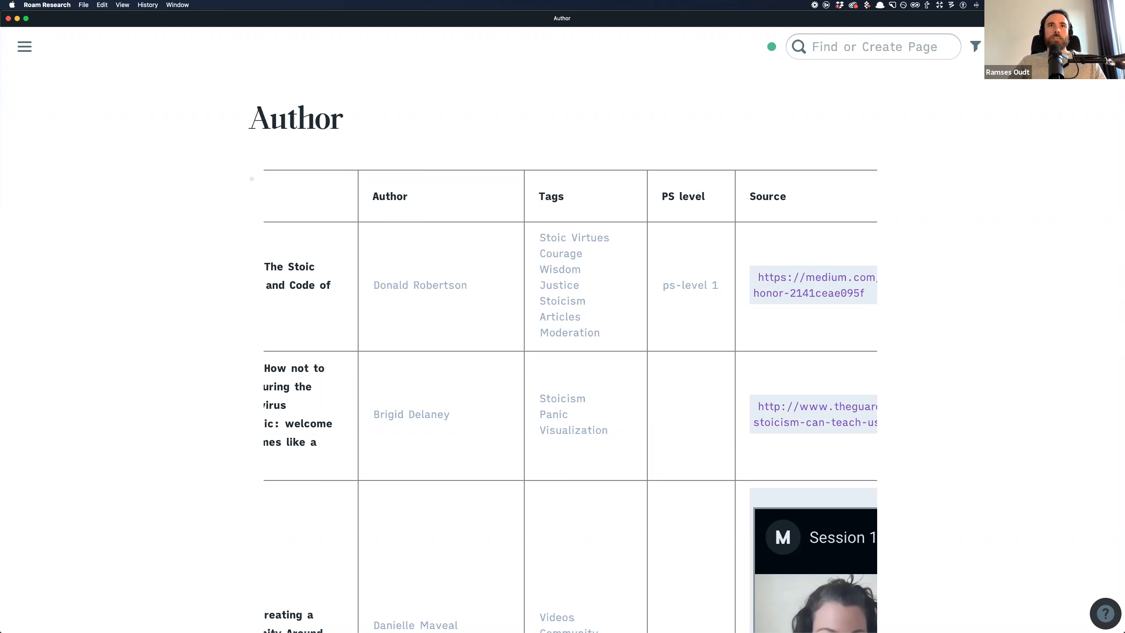
{"action": "scroll", "coordinate": [459, 325], "scroll_direction": "left", "scroll_amount": 3}
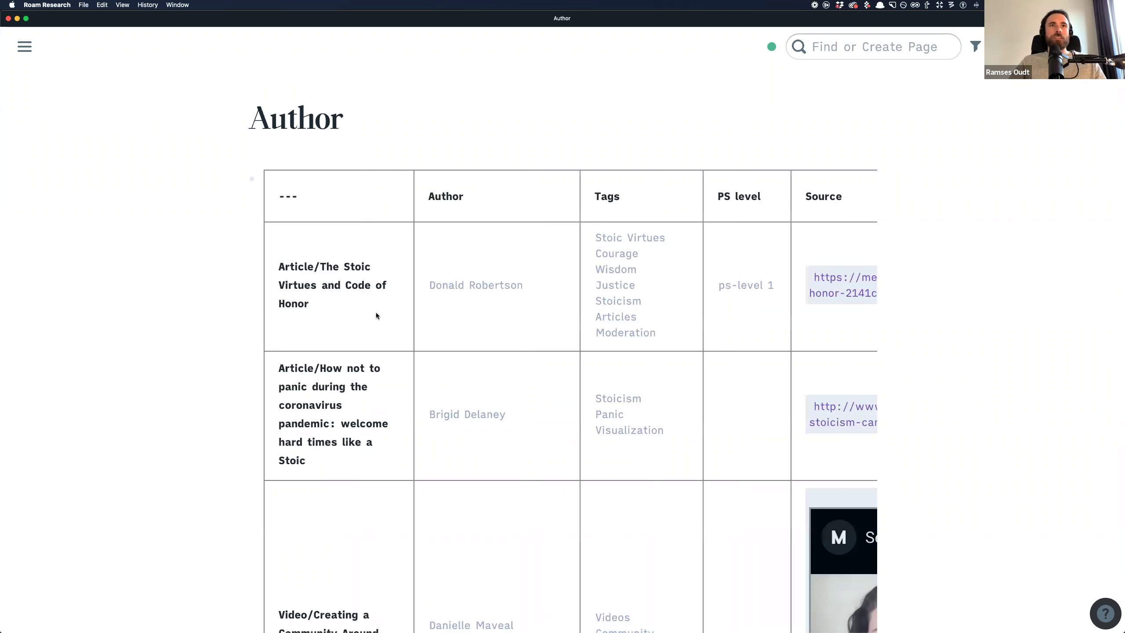
{"action": "scroll", "coordinate": [449, 207], "scroll_direction": "right", "scroll_amount": 2}
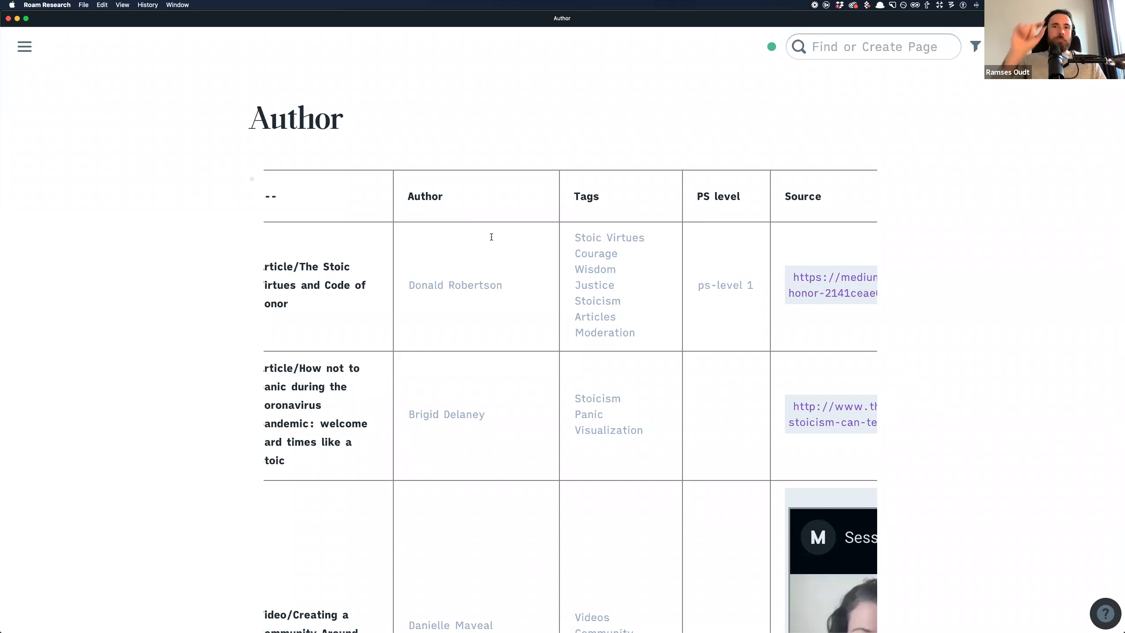
{"action": "scroll", "coordinate": [593, 200], "scroll_direction": "right", "scroll_amount": 2}
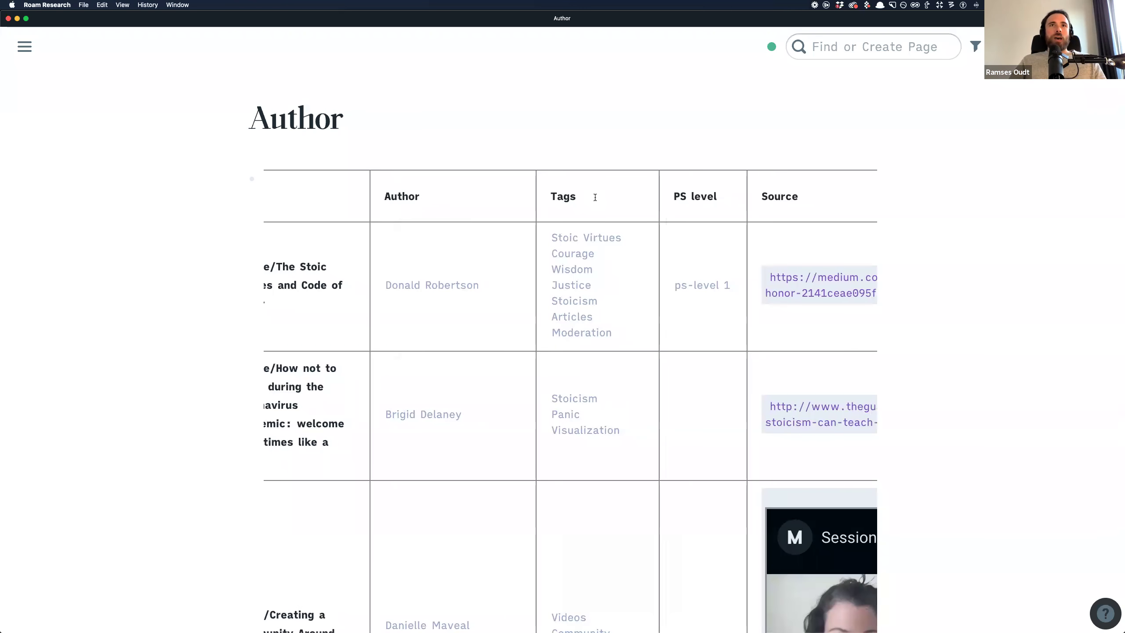
{"action": "scroll", "coordinate": [545, 236], "scroll_direction": "right", "scroll_amount": 2}
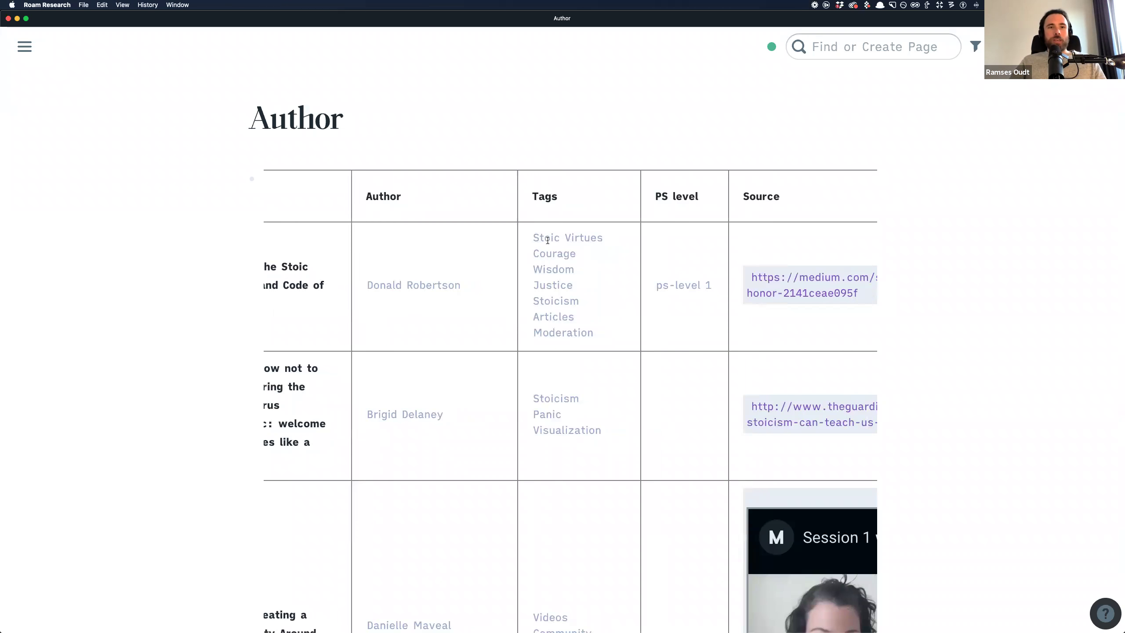
{"action": "scroll", "coordinate": [473, 269], "scroll_direction": "right", "scroll_amount": 2}
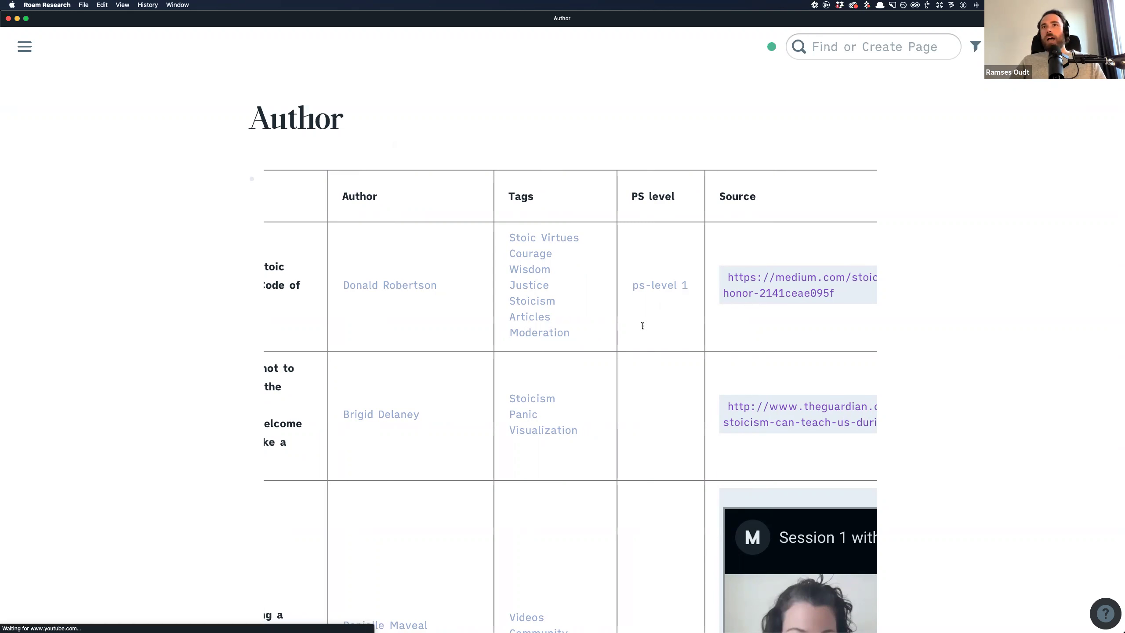
Toggle the table's raw text, then scroll to the empty Hook, Status, Series, Rating and Database columns
{"action": "left_click", "coordinate": [364, 201]}
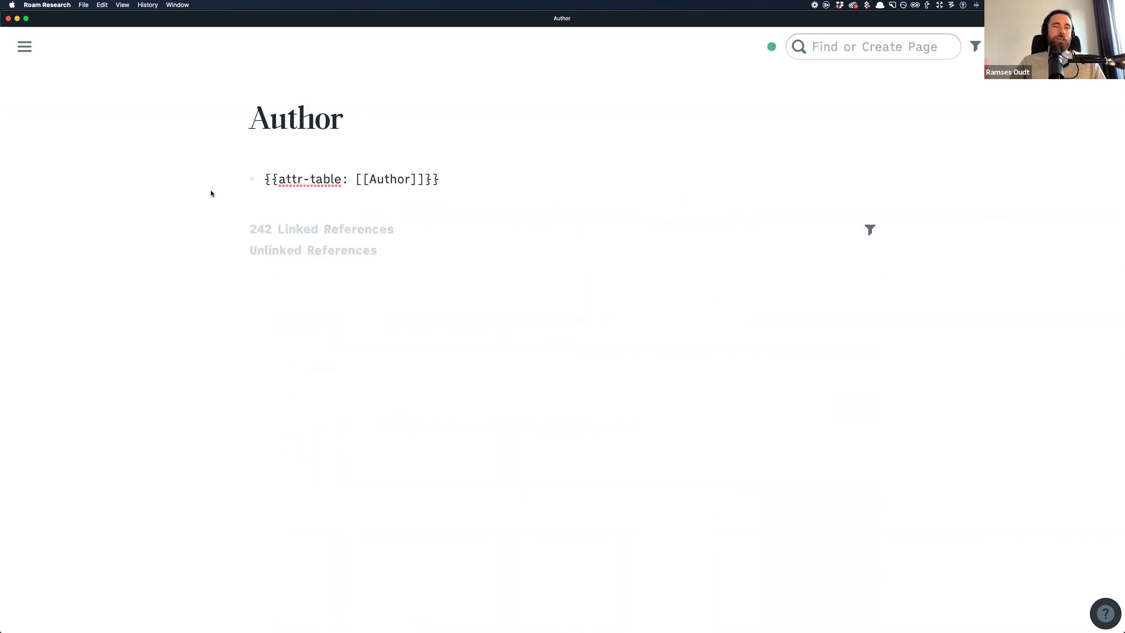
{"action": "left_click", "coordinate": [96, 241]}
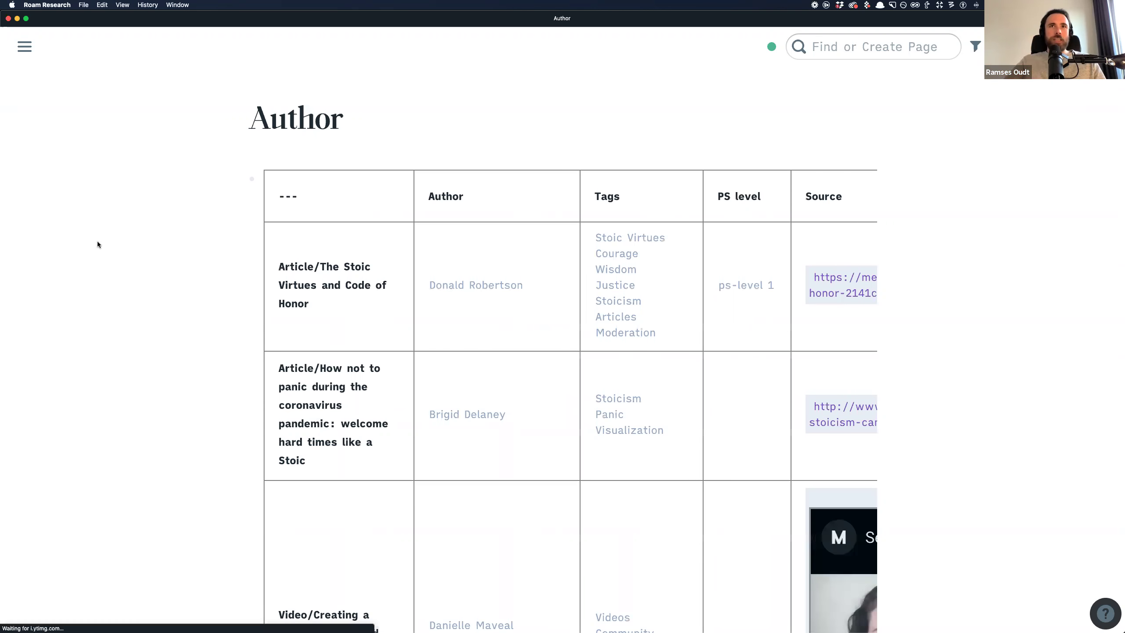
{"action": "scroll", "coordinate": [505, 277], "scroll_direction": "right", "scroll_amount": 4}
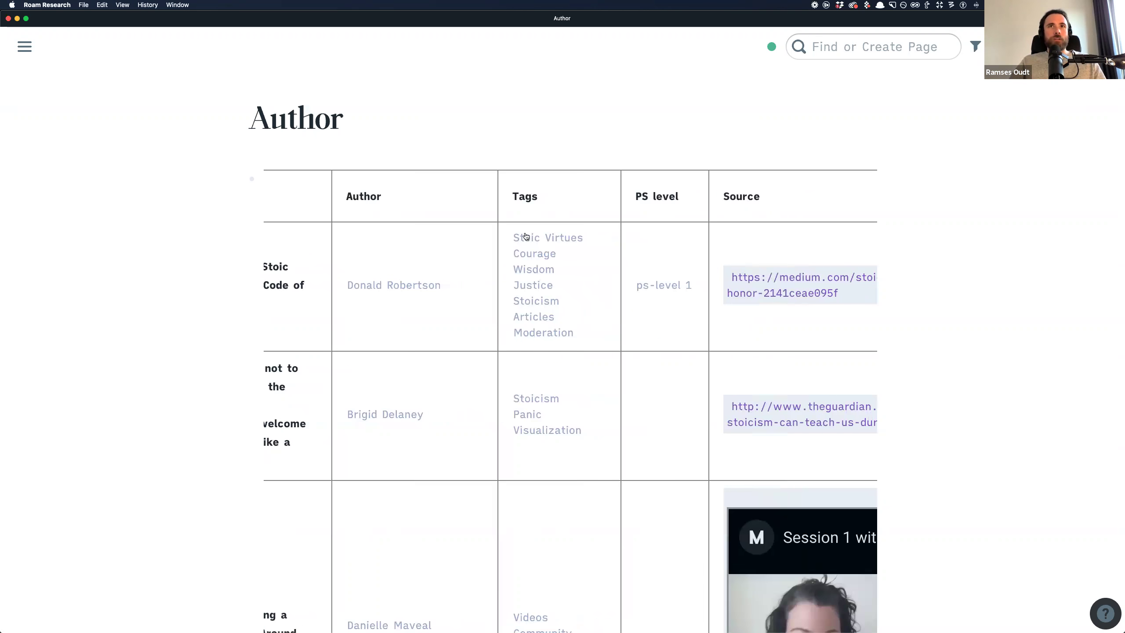
{"action": "scroll", "coordinate": [505, 379], "scroll_direction": "right", "scroll_amount": 7}
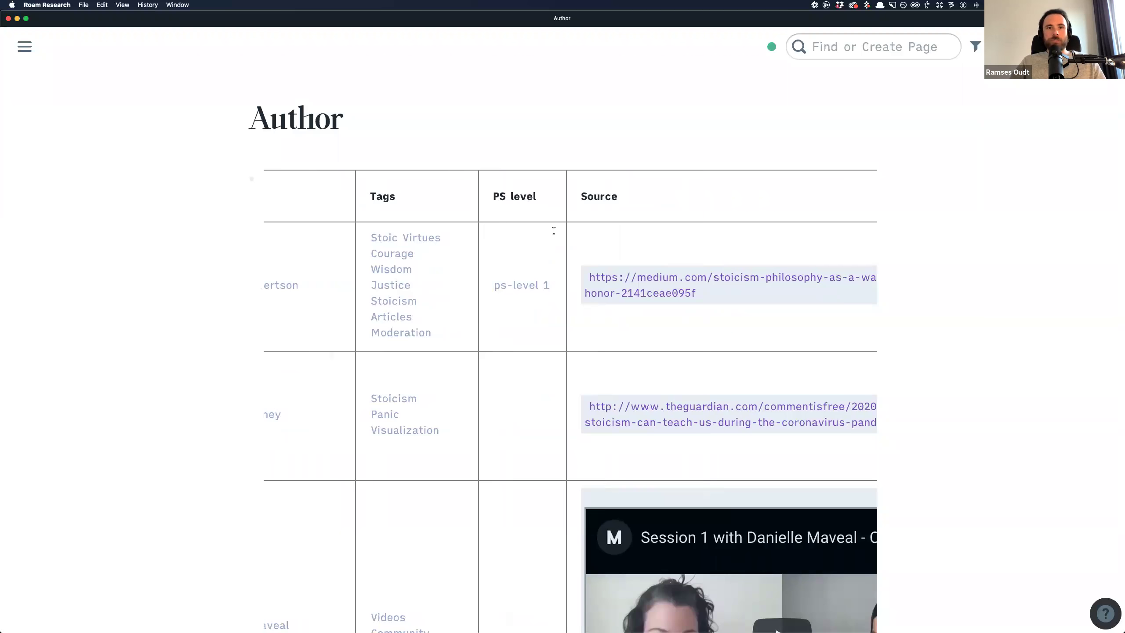
{"action": "scroll", "coordinate": [554, 231], "scroll_direction": "right", "scroll_amount": 2}
{"action": "scroll", "coordinate": [590, 212], "scroll_direction": "right", "scroll_amount": 16}
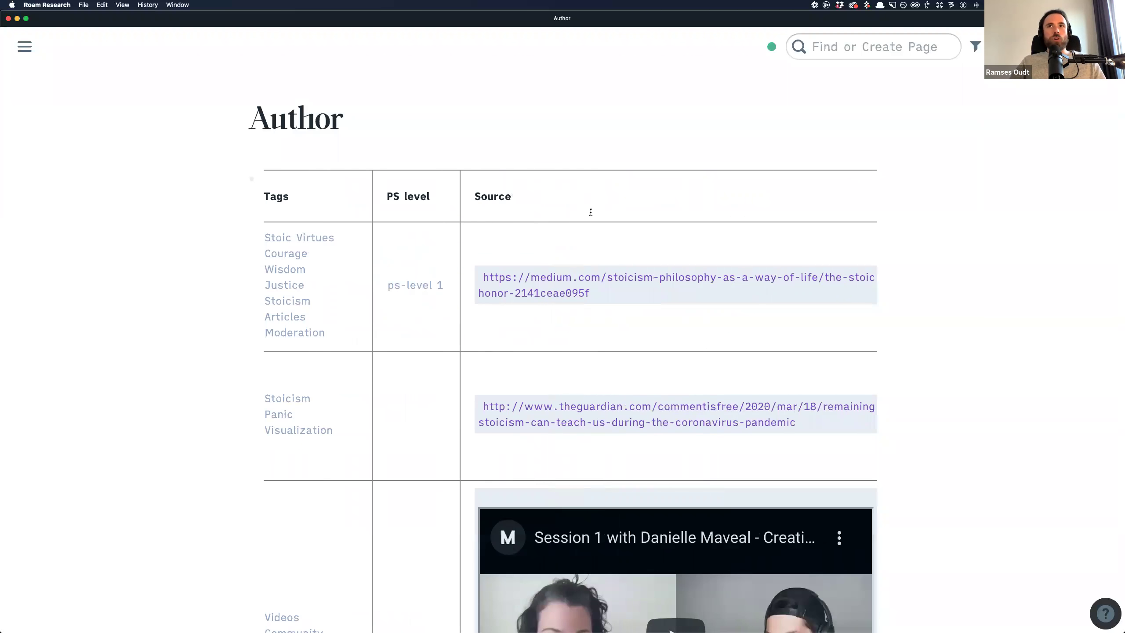
{"action": "scroll", "coordinate": [590, 212], "scroll_direction": "right", "scroll_amount": 20}
{"action": "scroll", "coordinate": [591, 212], "scroll_direction": "left", "scroll_amount": 8}
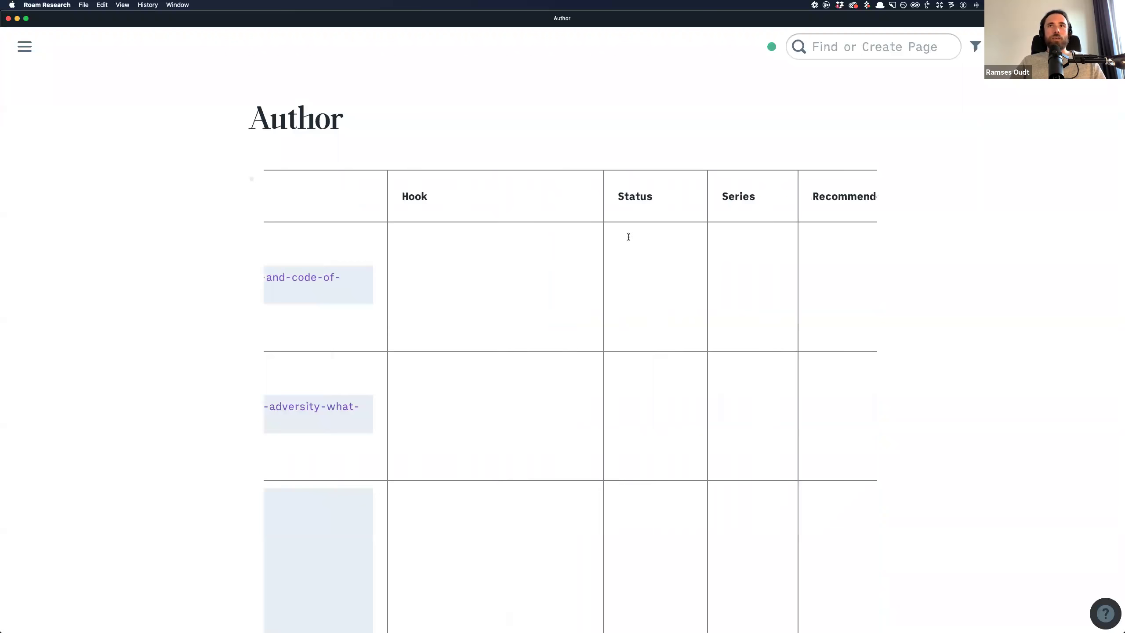
{"action": "scroll", "coordinate": [628, 234], "scroll_direction": "right", "scroll_amount": 6}
{"action": "scroll", "coordinate": [648, 243], "scroll_direction": "right", "scroll_amount": 5}
{"action": "scroll", "coordinate": [485, 223], "scroll_direction": "right", "scroll_amount": 15}
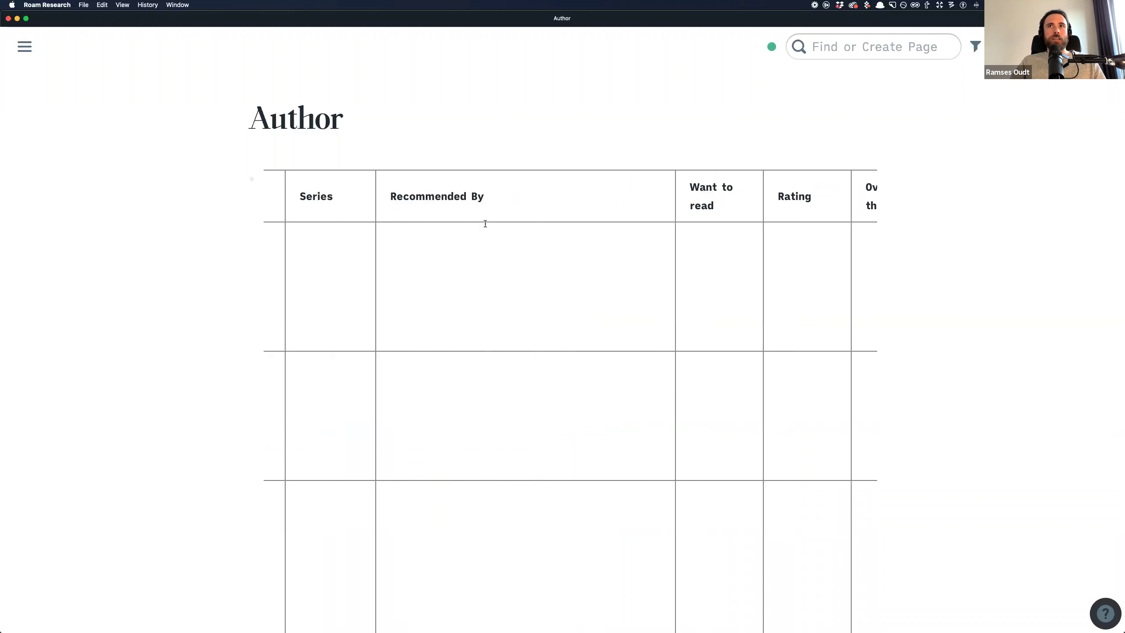
{"action": "scroll", "coordinate": [485, 223], "scroll_direction": "right", "scroll_amount": 10}
{"action": "scroll", "coordinate": [485, 224], "scroll_direction": "left", "scroll_amount": 5}
{"action": "scroll", "coordinate": [485, 223], "scroll_direction": "right", "scroll_amount": 10}
{"action": "scroll", "coordinate": [486, 224], "scroll_direction": "left", "scroll_amount": 20}
{"action": "scroll", "coordinate": [485, 224], "scroll_direction": "left", "scroll_amount": 8}
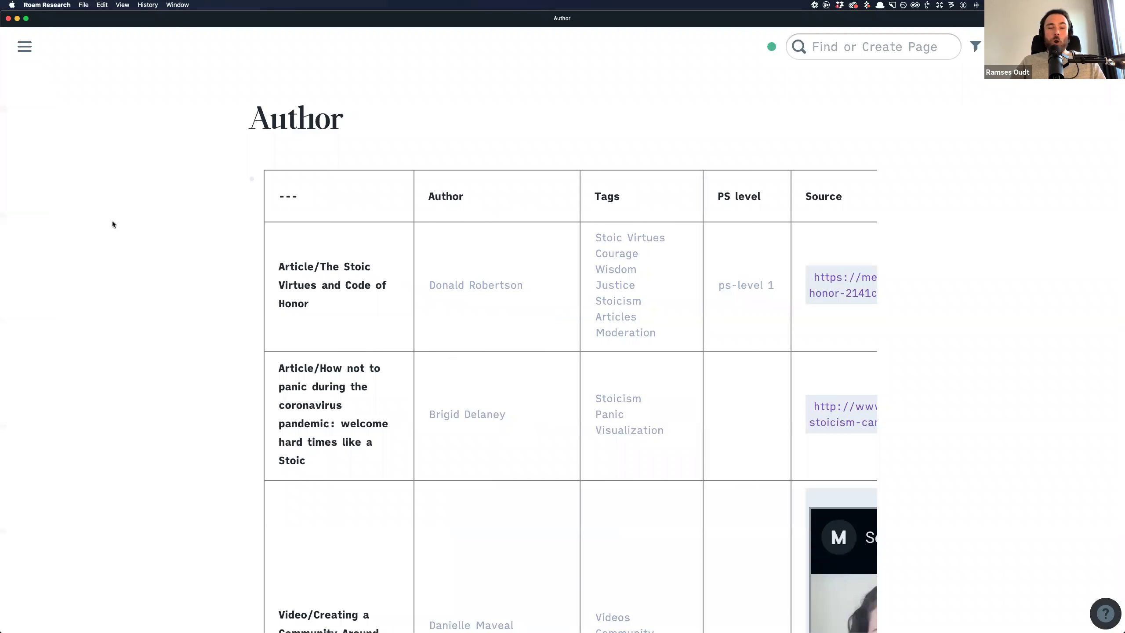
Return to the Mental Model FAQ article and add a [[Metadata]] block above Author
{"action": "key", "text": "super+bracketleft"}
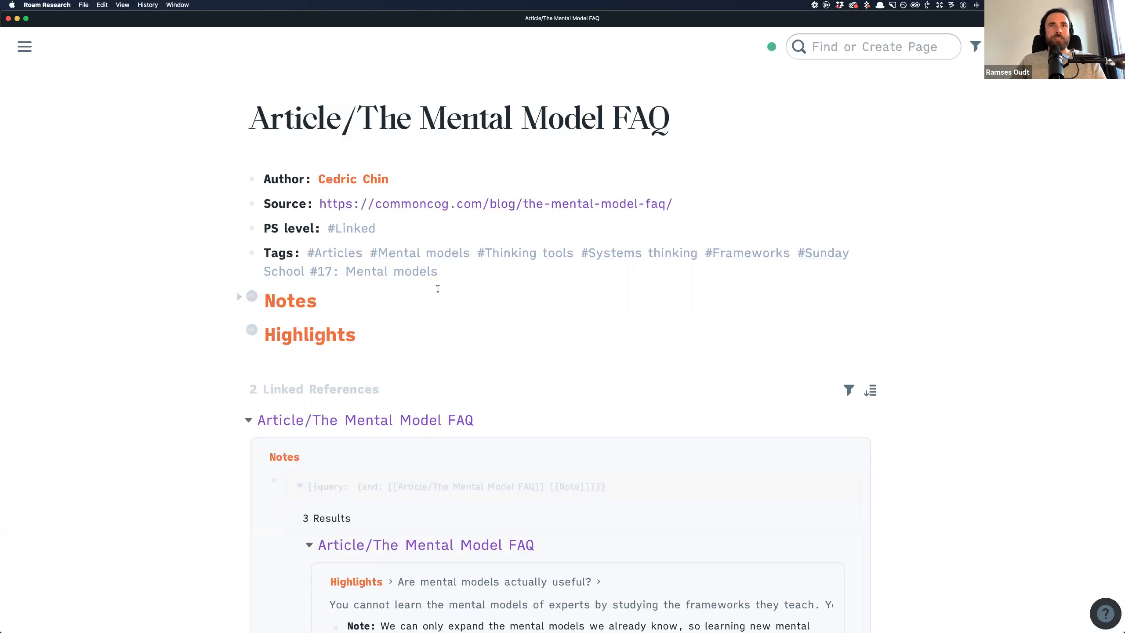
{"action": "left_click", "coordinate": [409, 173]}
{"action": "key", "text": "Return"}
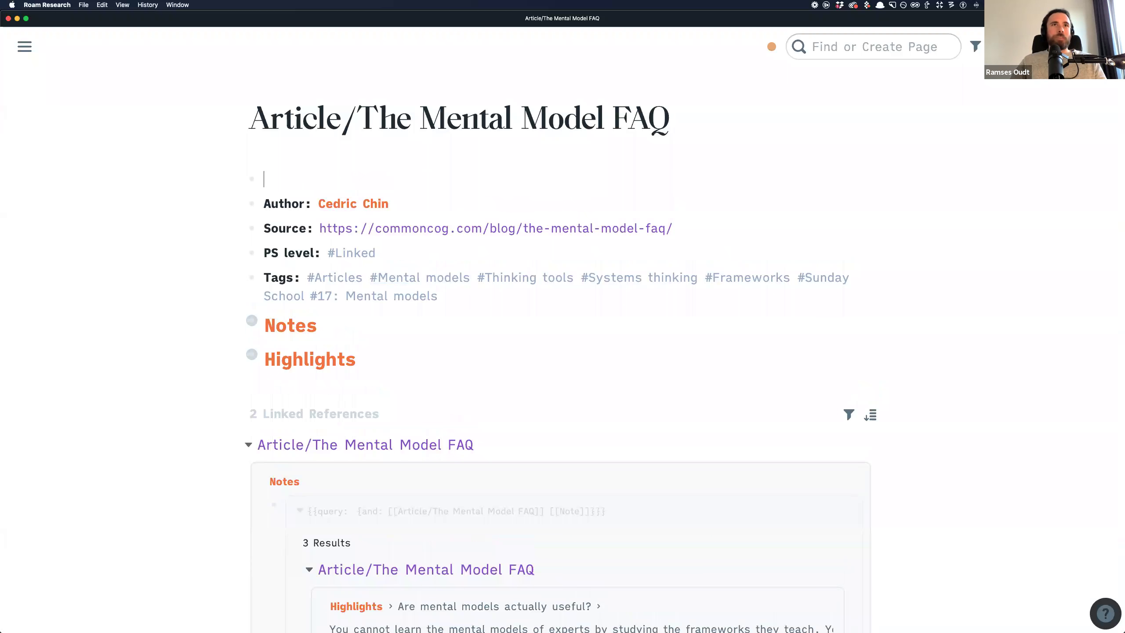
{"action": "type", "text": "[[Met"}
{"action": "left_click", "coordinate": [321, 207]}
{"action": "left_click", "coordinate": [123, 211]}
Indent the Author through Tags attribute blocks under Metadata
{"action": "left_click", "coordinate": [465, 293]}
{"action": "left_click_drag", "start_coordinate": [465, 292], "coordinate": [179, 222]}
{"action": "key", "text": "Tab"}
{"action": "left_click", "coordinate": [180, 221]}
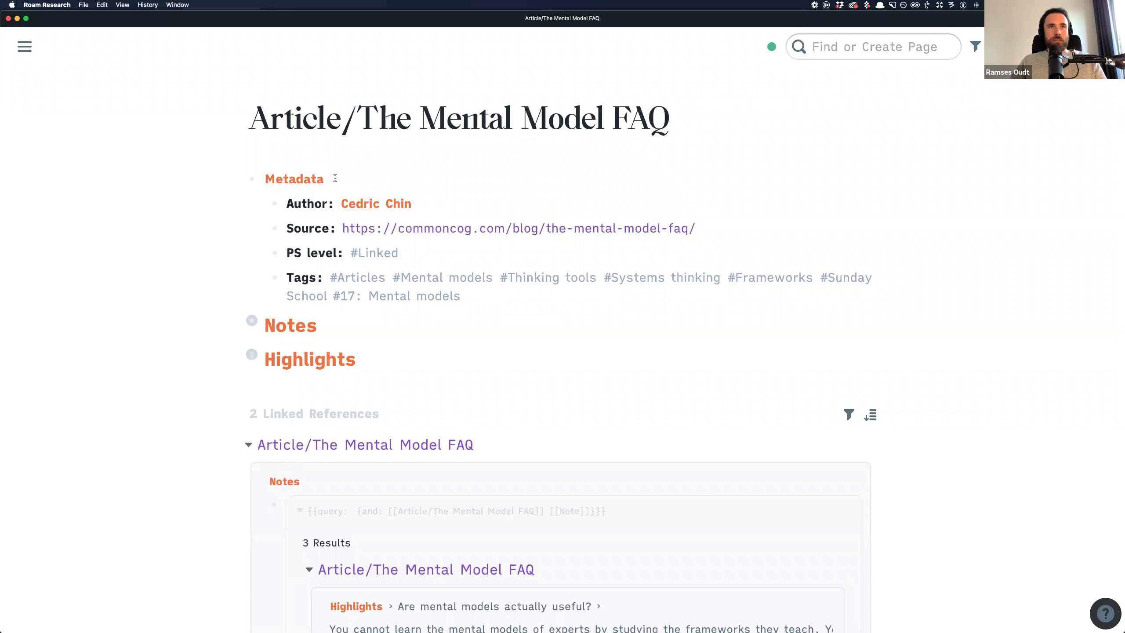
Outdent the attributes back to top level and delete the Metadata block
{"action": "left_click", "coordinate": [363, 182]}
{"action": "left_click", "coordinate": [506, 289]}
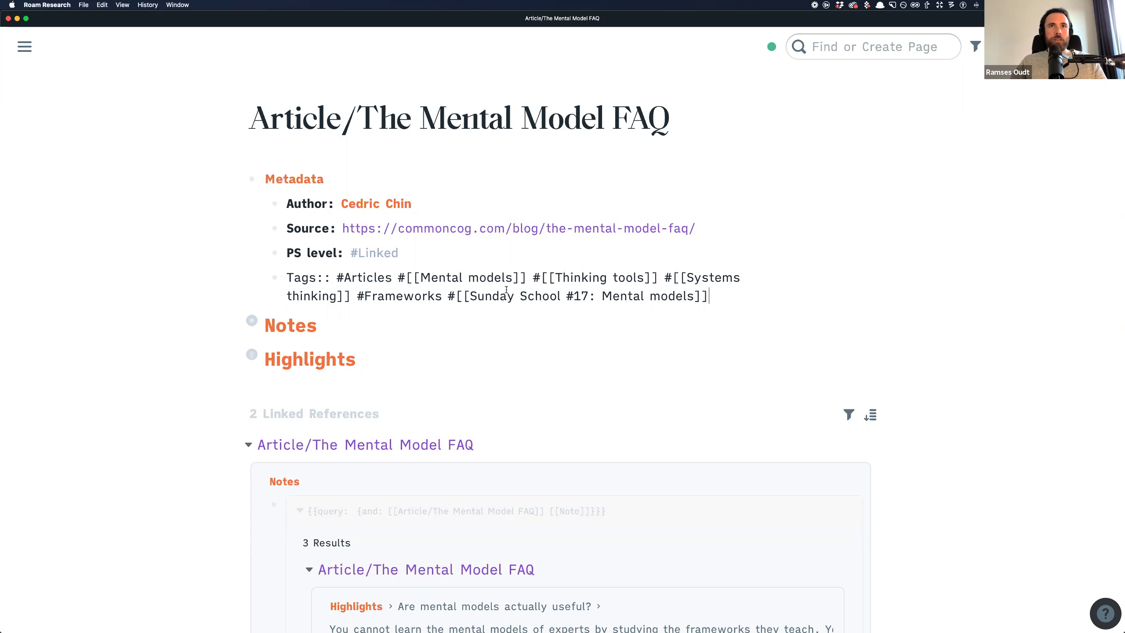
{"action": "key", "text": "shift+Up"}
{"action": "key", "text": "shift+Up"}
{"action": "key", "text": "shift+Up"}
{"action": "key", "text": "shift+Up"}
{"action": "key", "text": "shift+Tab"}
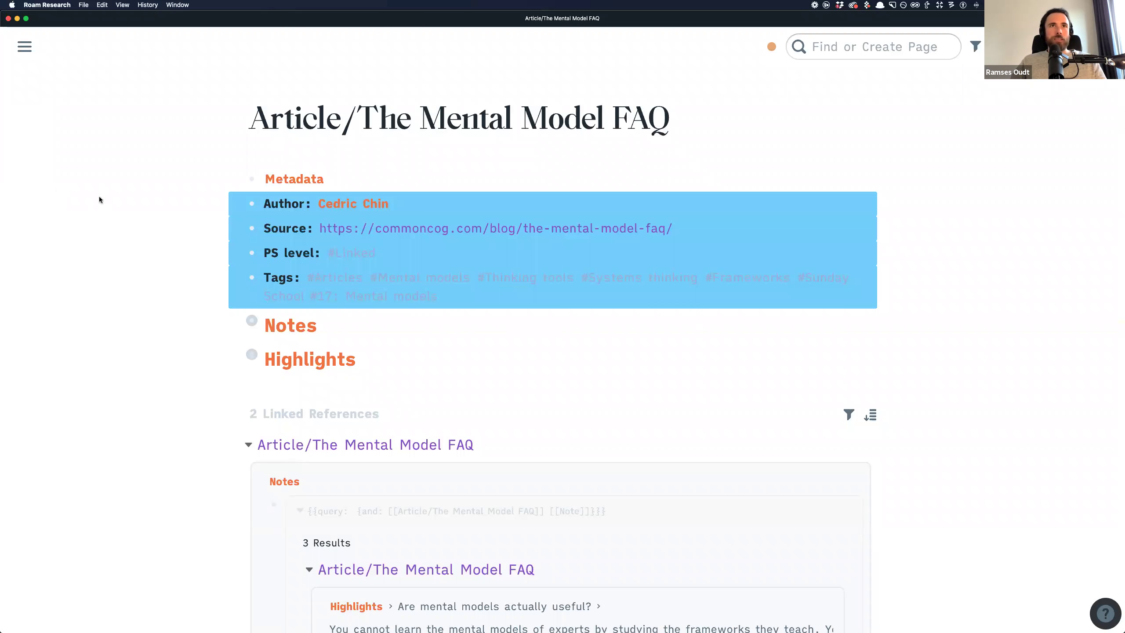
{"action": "left_click", "coordinate": [346, 179]}
{"action": "key", "text": "super+a"}
{"action": "key", "text": "BackSpace"}
{"action": "key", "text": "BackSpace"}
Inspect the raw Source and Author attribute markup, then exit editing
{"action": "left_click", "coordinate": [160, 250]}
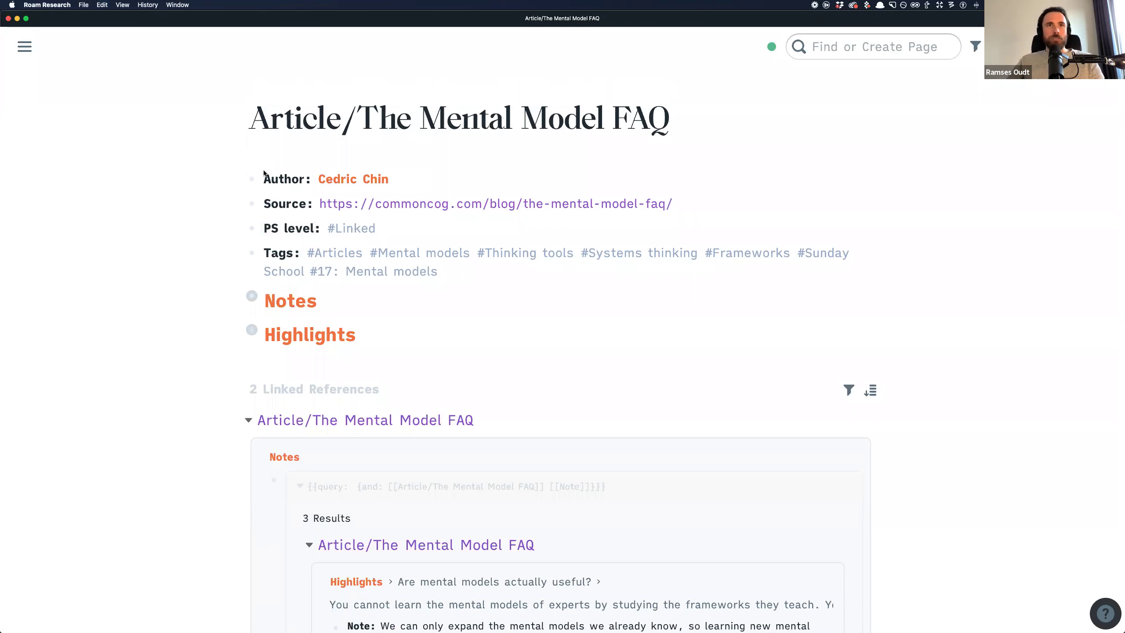
{"action": "left_click", "coordinate": [714, 205]}
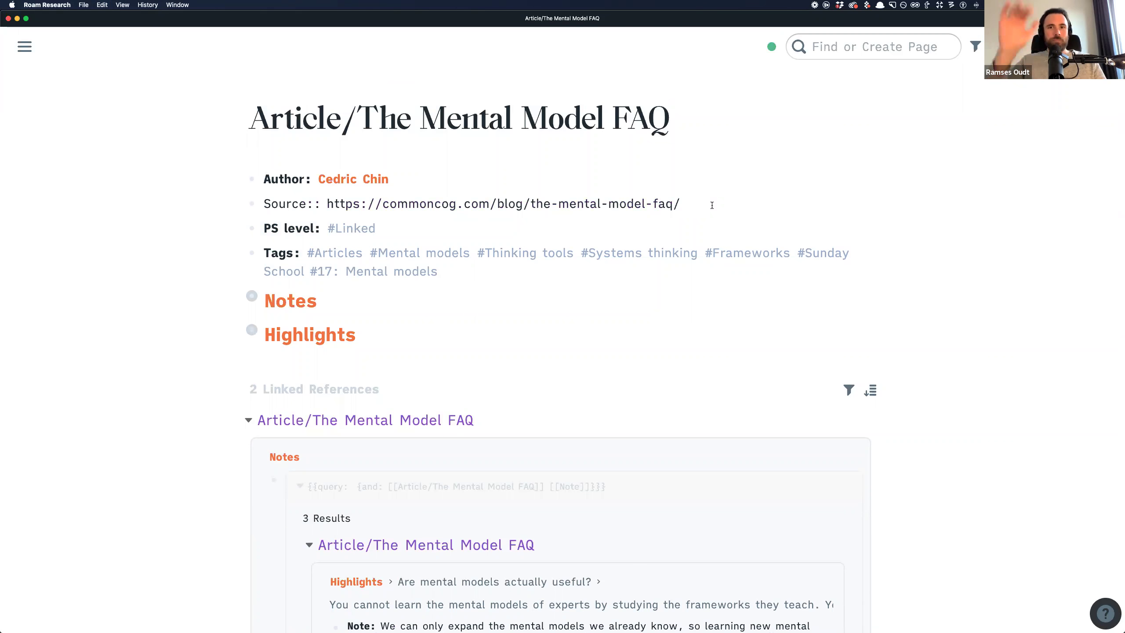
{"action": "left_click", "coordinate": [174, 153]}
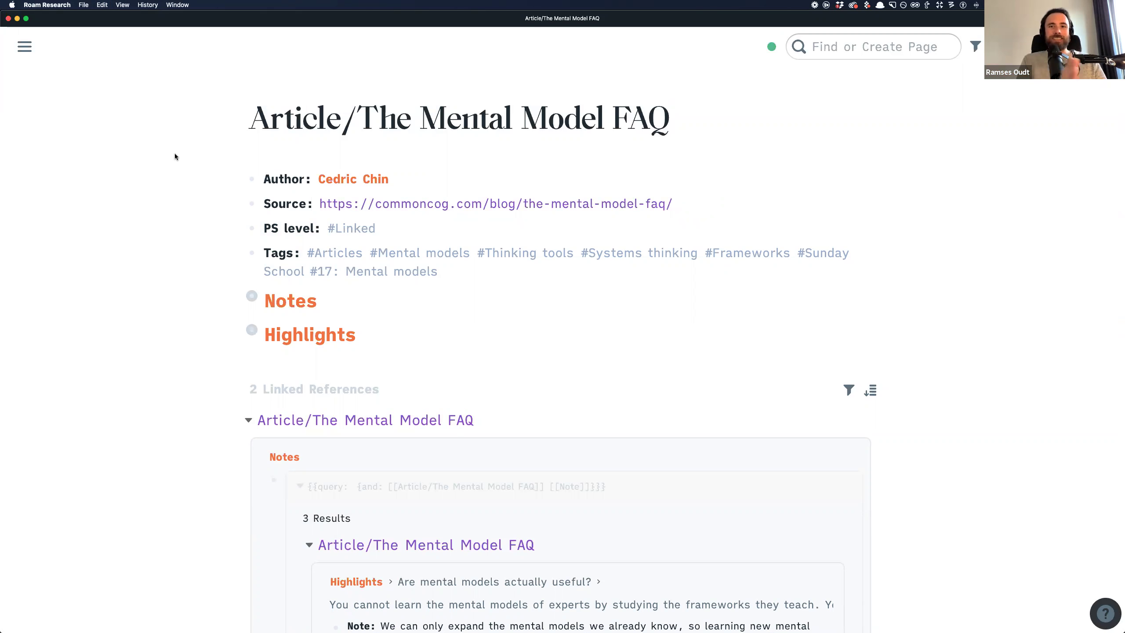
{"action": "left_click", "coordinate": [419, 185]}
{"action": "left_click", "coordinate": [188, 200]}
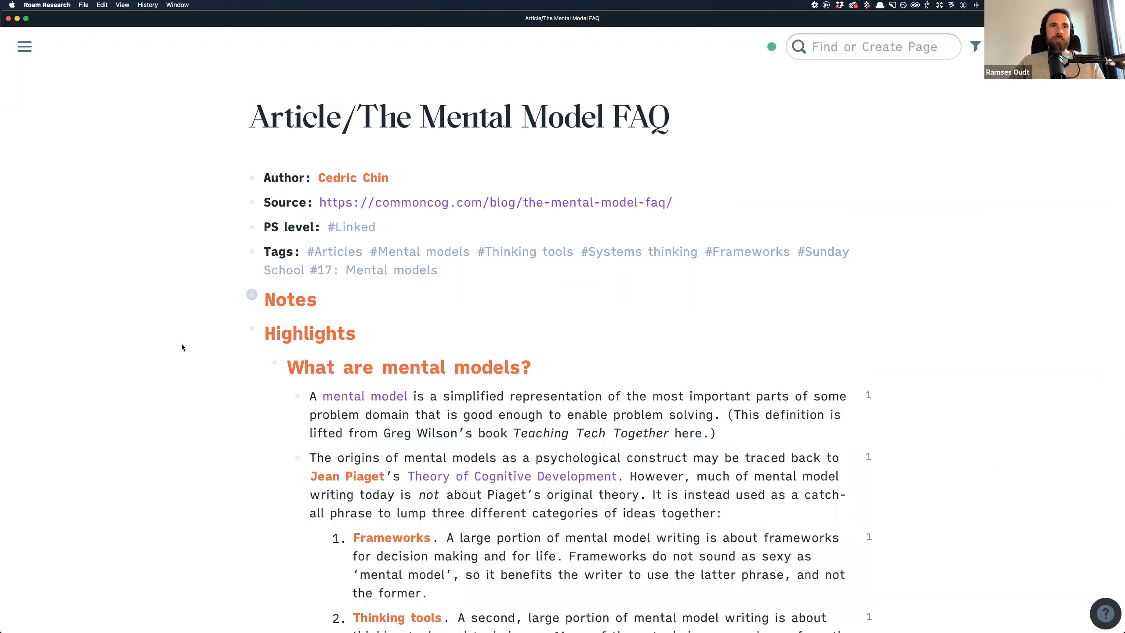
{"action": "scroll", "coordinate": [182, 347], "scroll_direction": "down", "scroll_amount": 5}
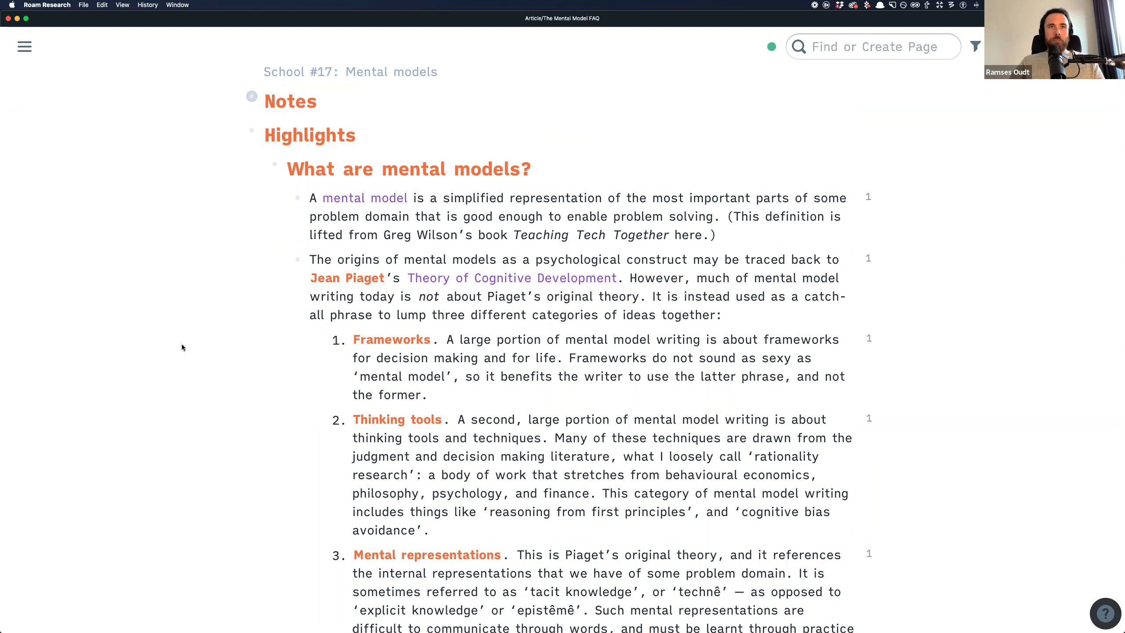
{"action": "scroll", "coordinate": [191, 346], "scroll_direction": "down", "scroll_amount": 2}
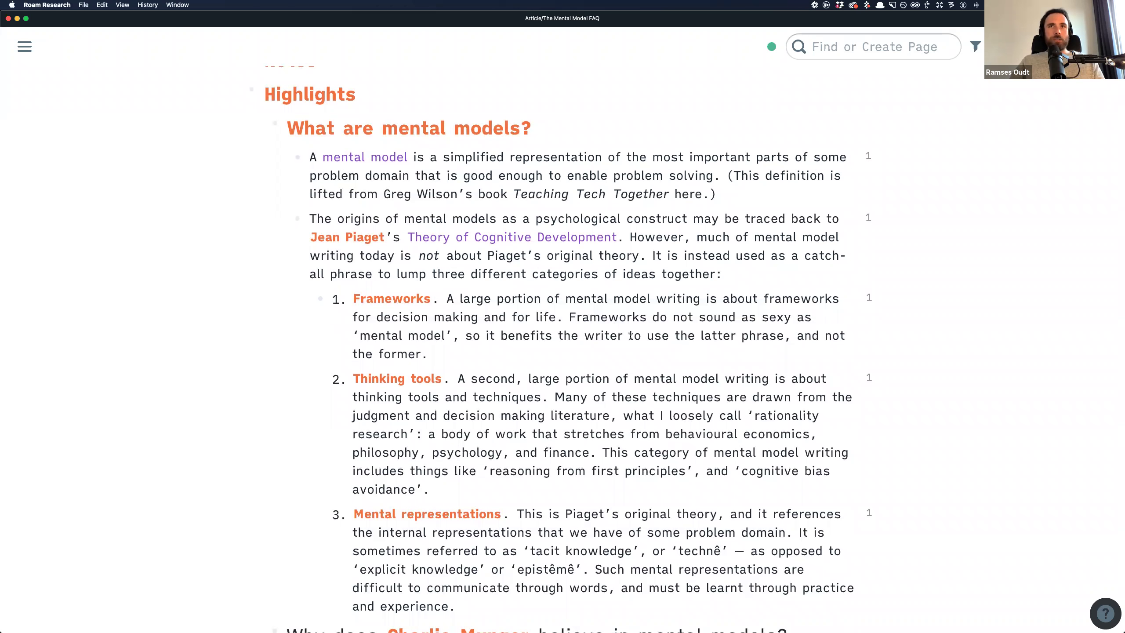
{"action": "triple_click", "coordinate": [532, 327]}
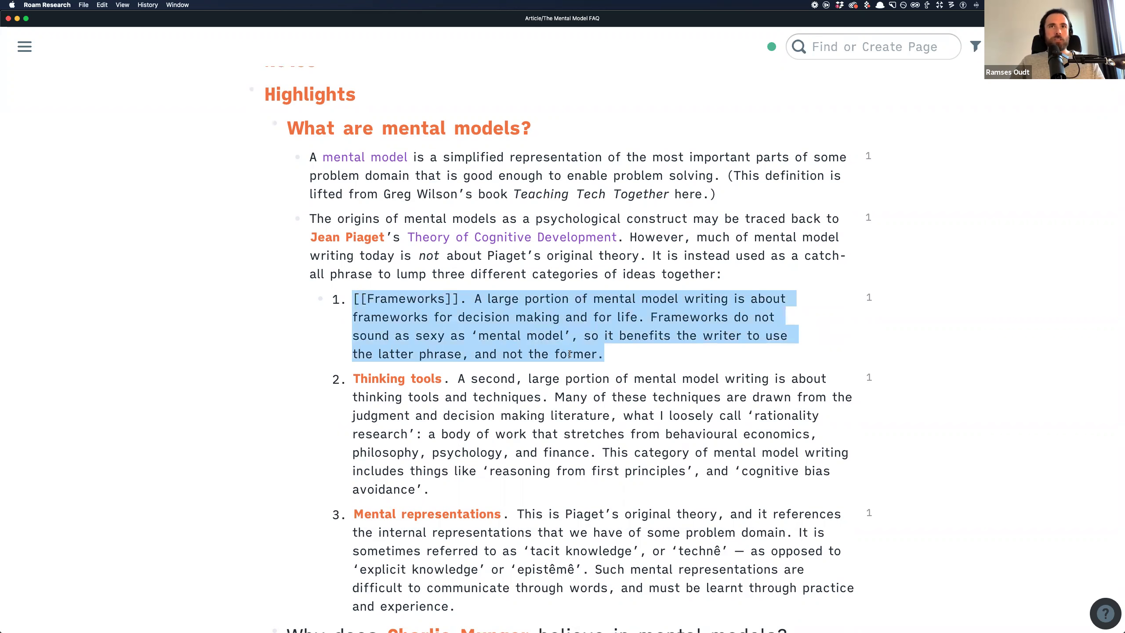
{"action": "mouse_move", "coordinate": [4, 333]}
{"action": "left_click", "coordinate": [230, 350]}
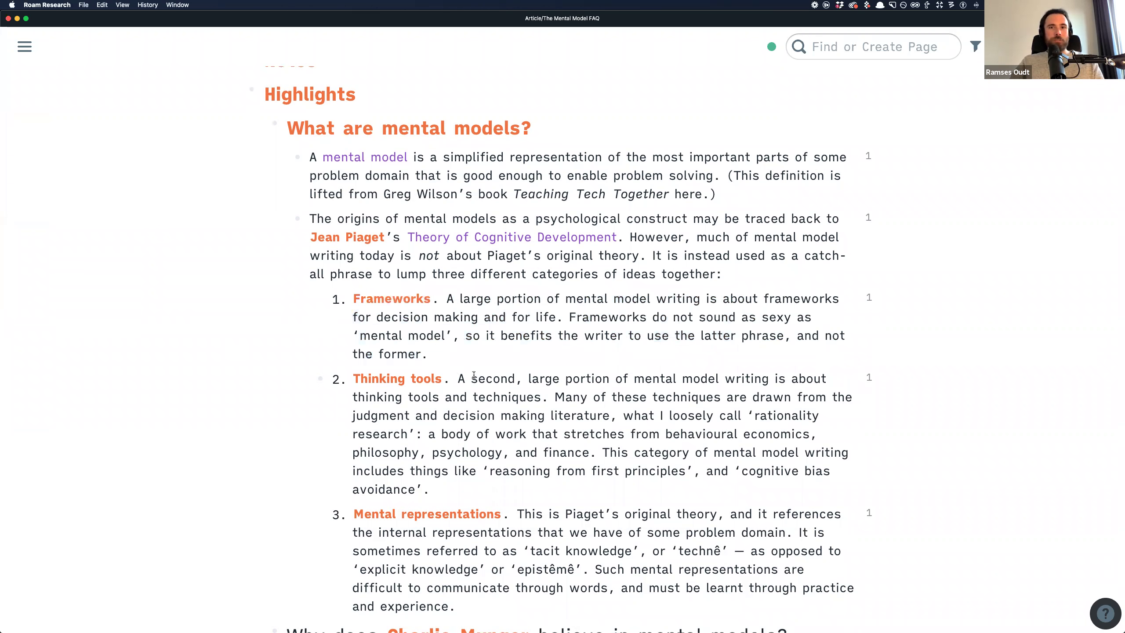
{"action": "scroll", "coordinate": [474, 375], "scroll_direction": "up", "scroll_amount": 3}
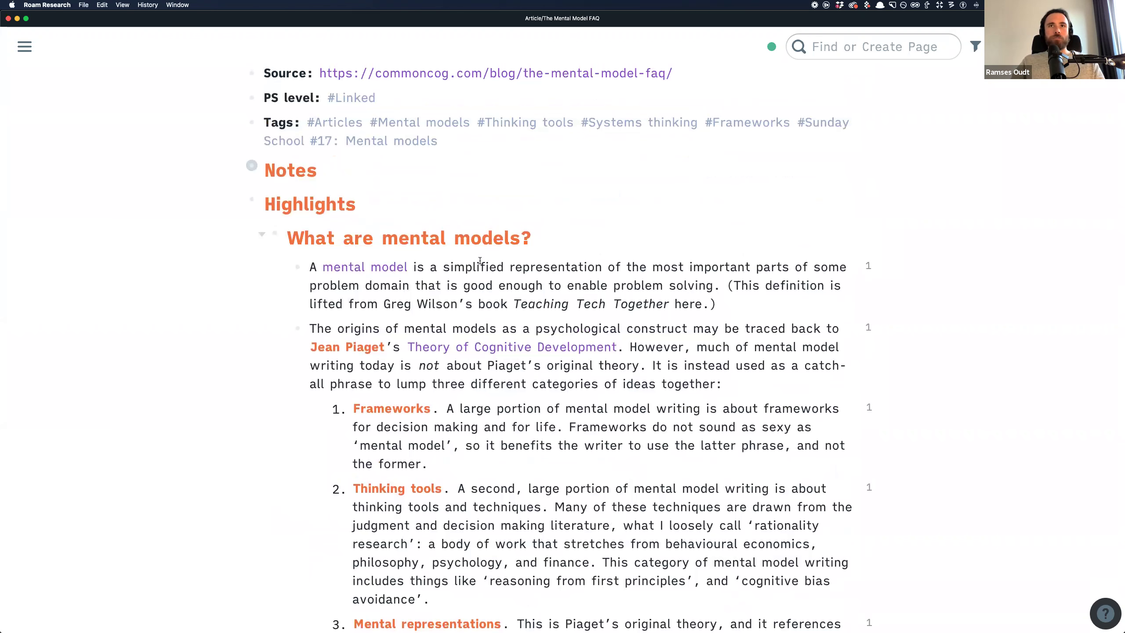
{"action": "scroll", "coordinate": [479, 261], "scroll_direction": "down", "scroll_amount": 3}
{"action": "scroll", "coordinate": [479, 260], "scroll_direction": "down", "scroll_amount": 2}
{"action": "scroll", "coordinate": [469, 218], "scroll_direction": "up", "scroll_amount": 6}
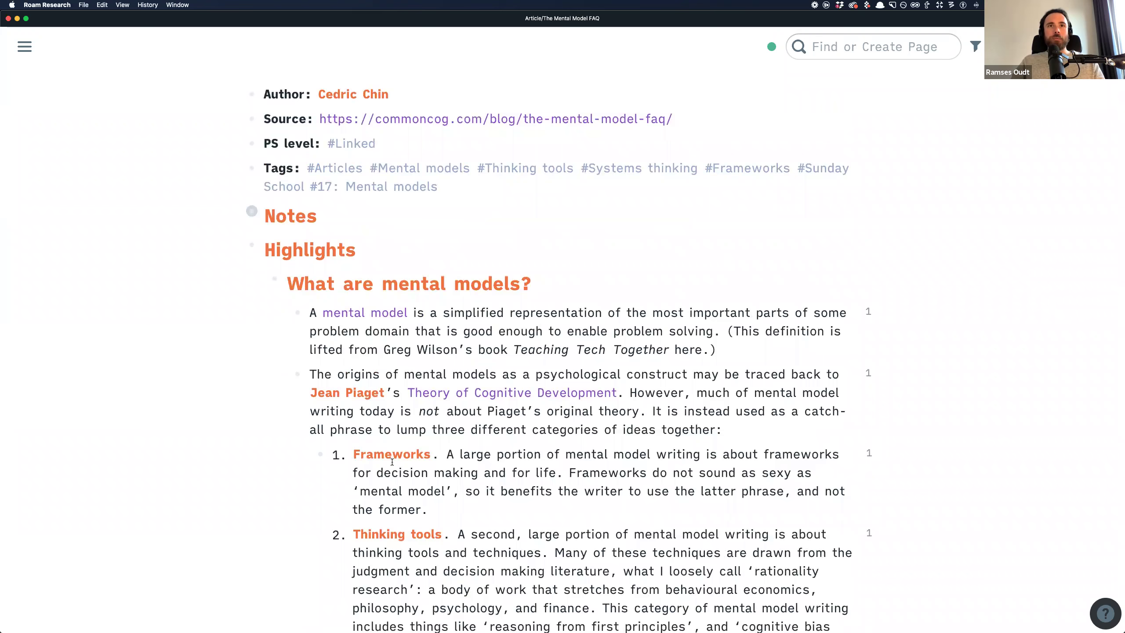
{"action": "scroll", "coordinate": [375, 402], "scroll_direction": "down", "scroll_amount": 2}
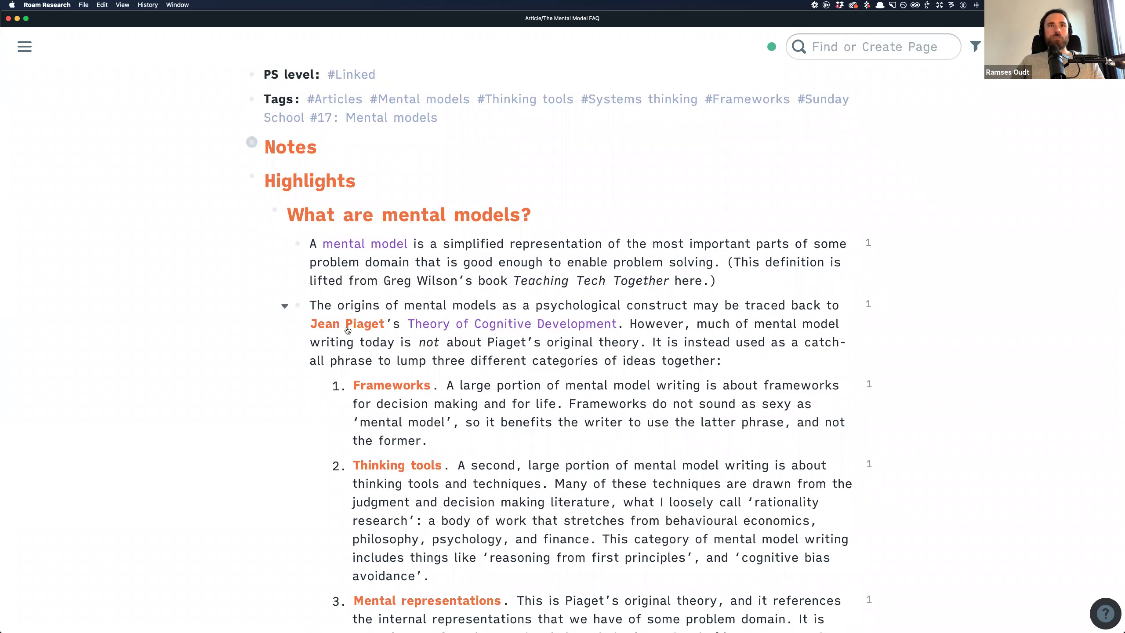
{"action": "left_click", "coordinate": [347, 325]}
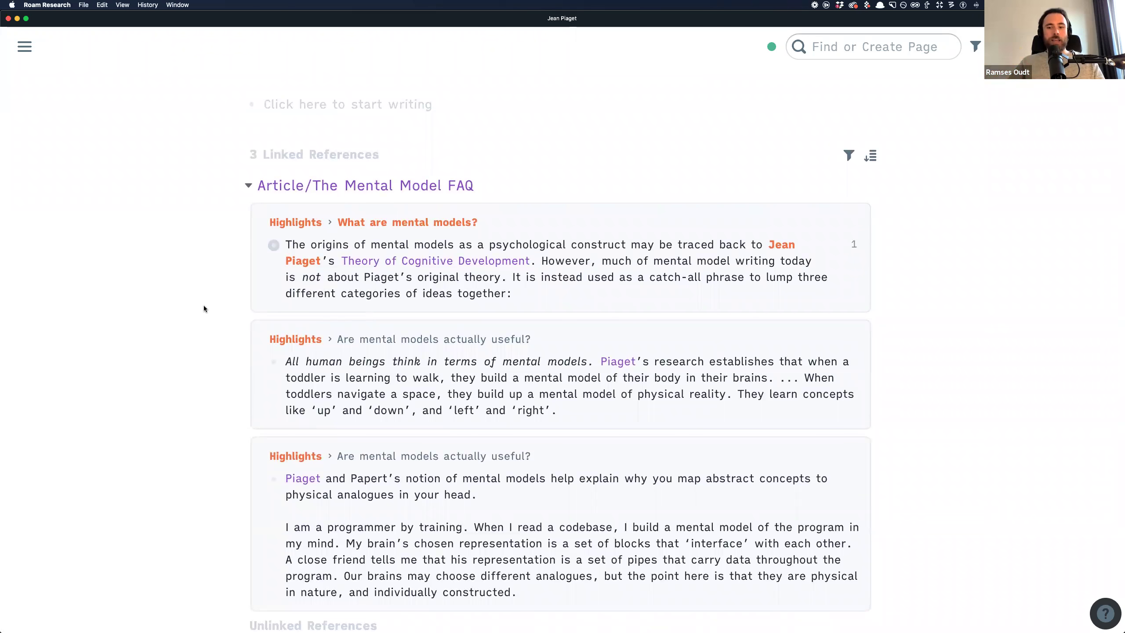
{"action": "key", "text": "super+bracketleft"}
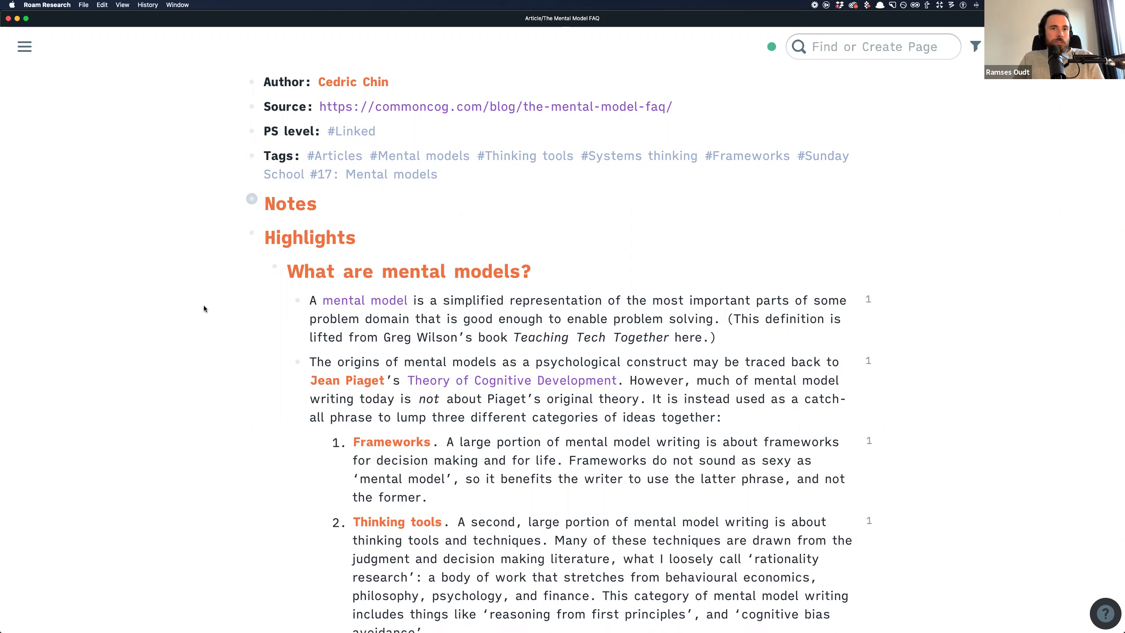
{"action": "scroll", "coordinate": [204, 306], "scroll_direction": "down", "scroll_amount": 5}
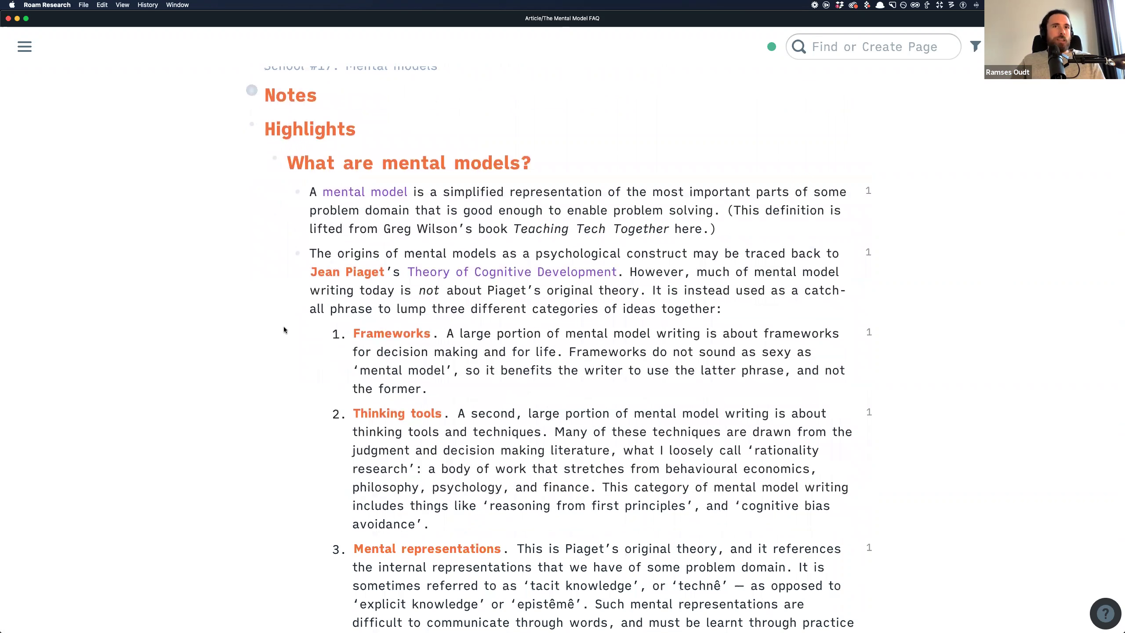
{"action": "left_click", "coordinate": [367, 377]}
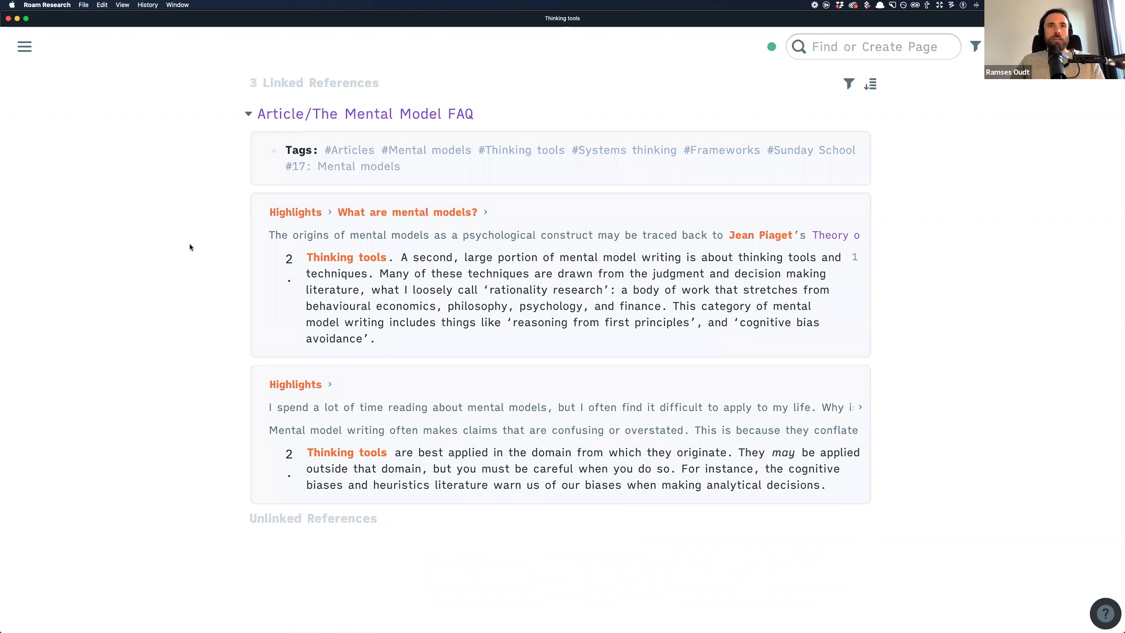
{"action": "key", "text": "super+bracketleft"}
{"action": "scroll", "coordinate": [190, 247], "scroll_direction": "down", "scroll_amount": 3}
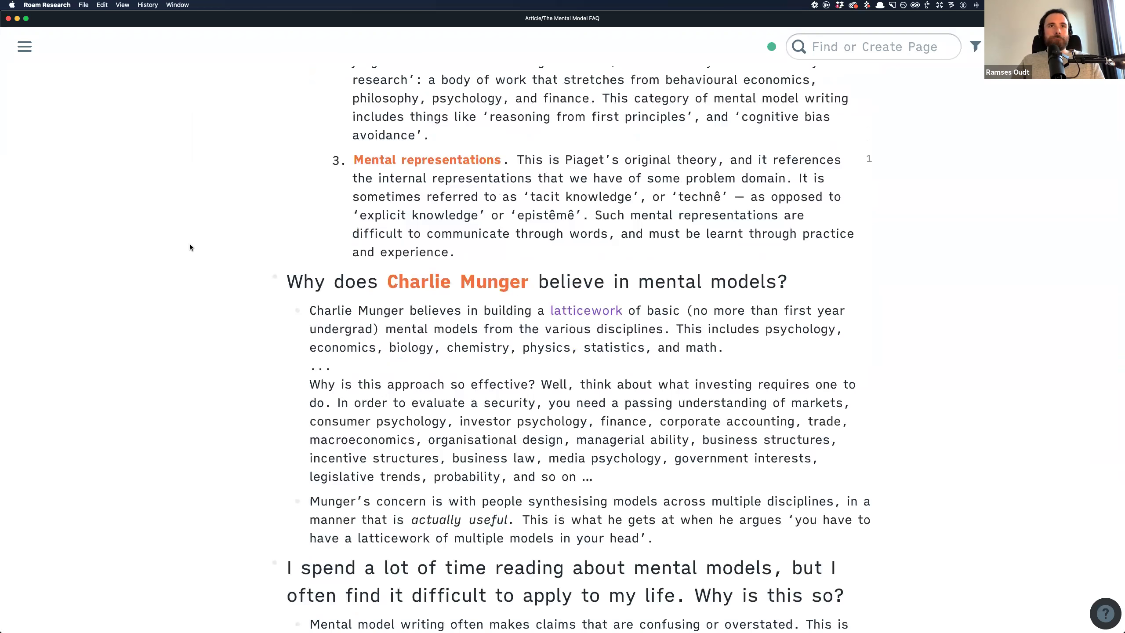
{"action": "scroll", "coordinate": [159, 415], "scroll_direction": "down", "scroll_amount": 6}
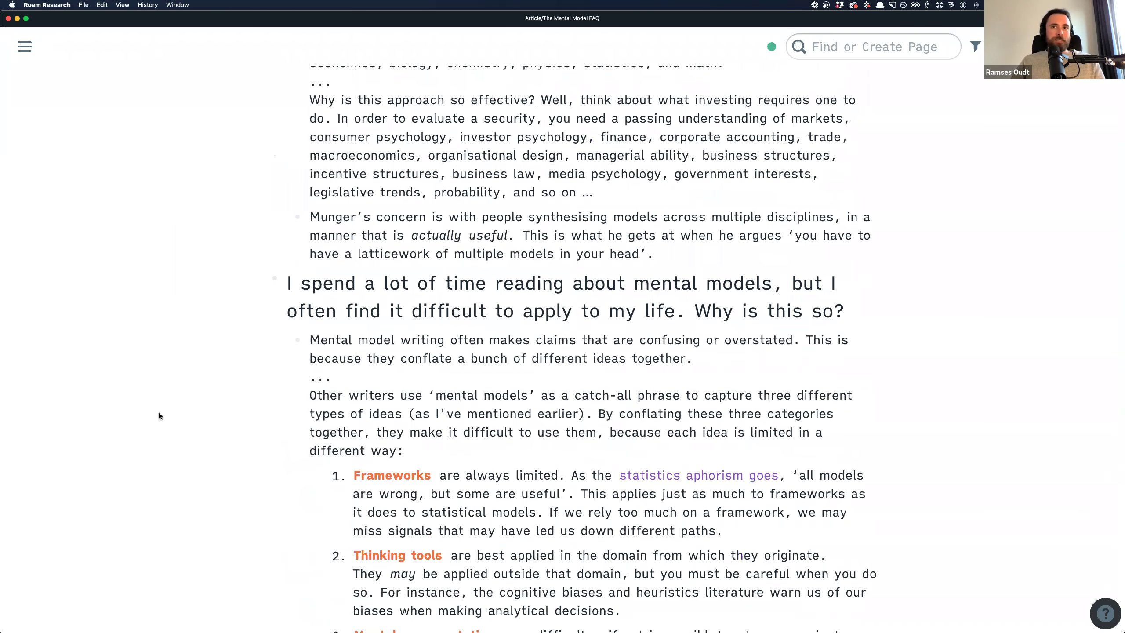
{"action": "scroll", "coordinate": [159, 416], "scroll_direction": "down", "scroll_amount": 5}
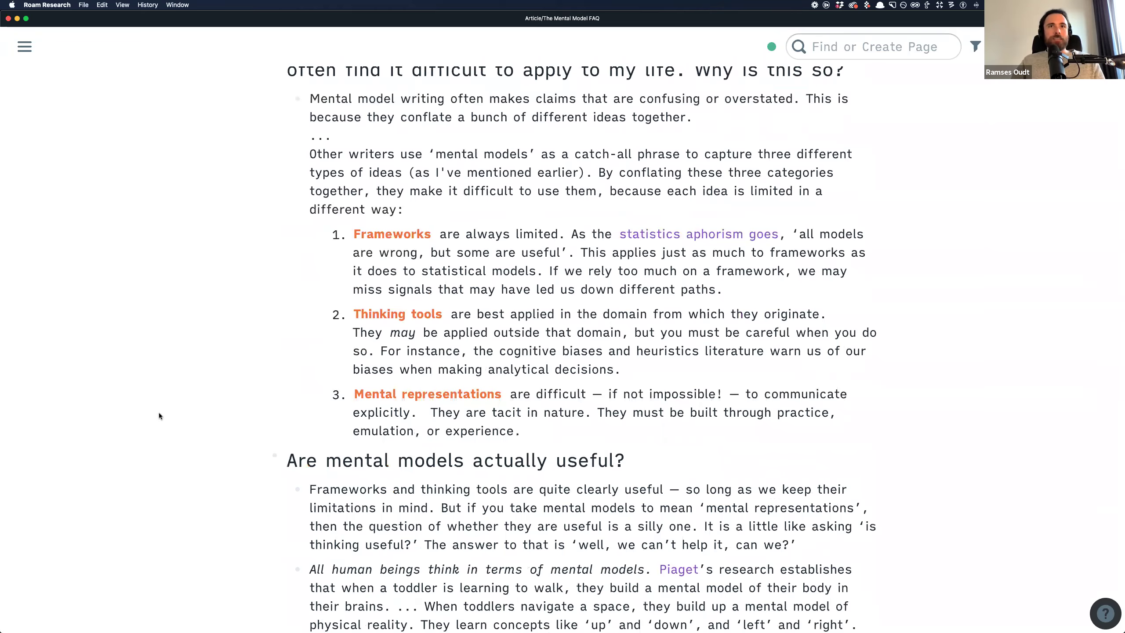
{"action": "scroll", "coordinate": [160, 416], "scroll_direction": "down", "scroll_amount": 15}
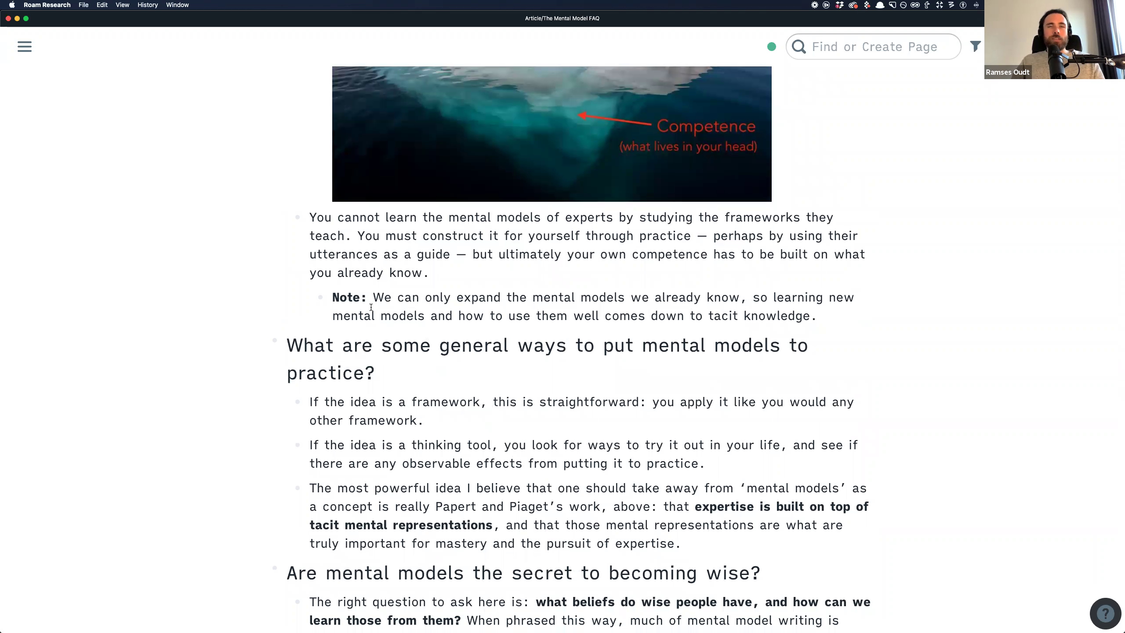
{"action": "scroll", "coordinate": [371, 307], "scroll_direction": "up", "scroll_amount": 1}
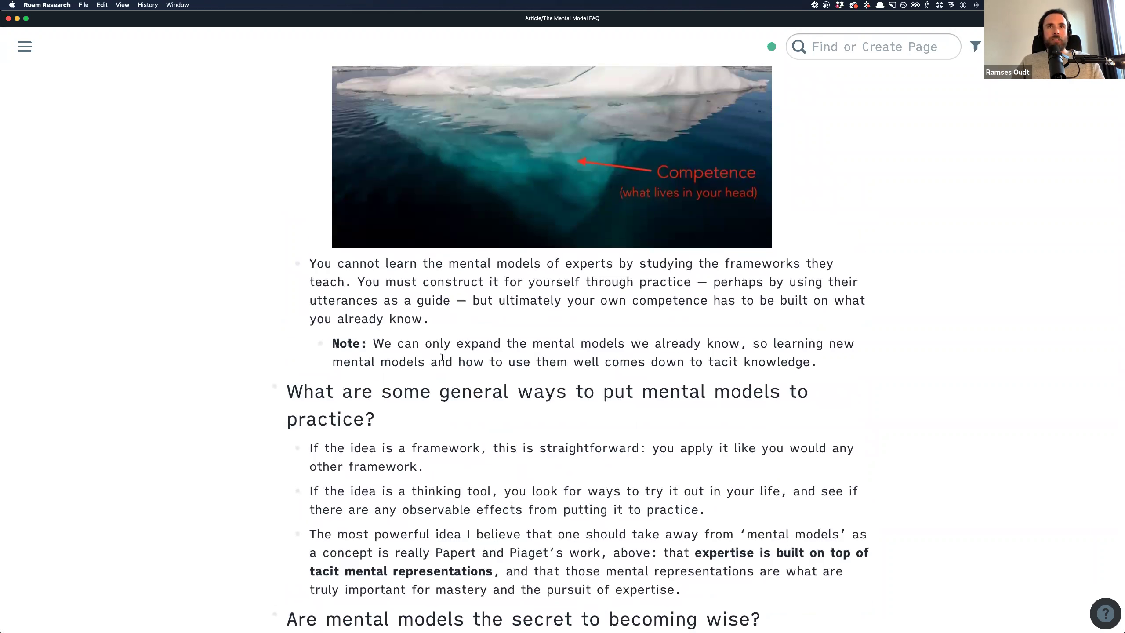
Replace the Note:: label of the iceberg-image Note block using the ;n shortcut
{"action": "left_click", "coordinate": [374, 345]}
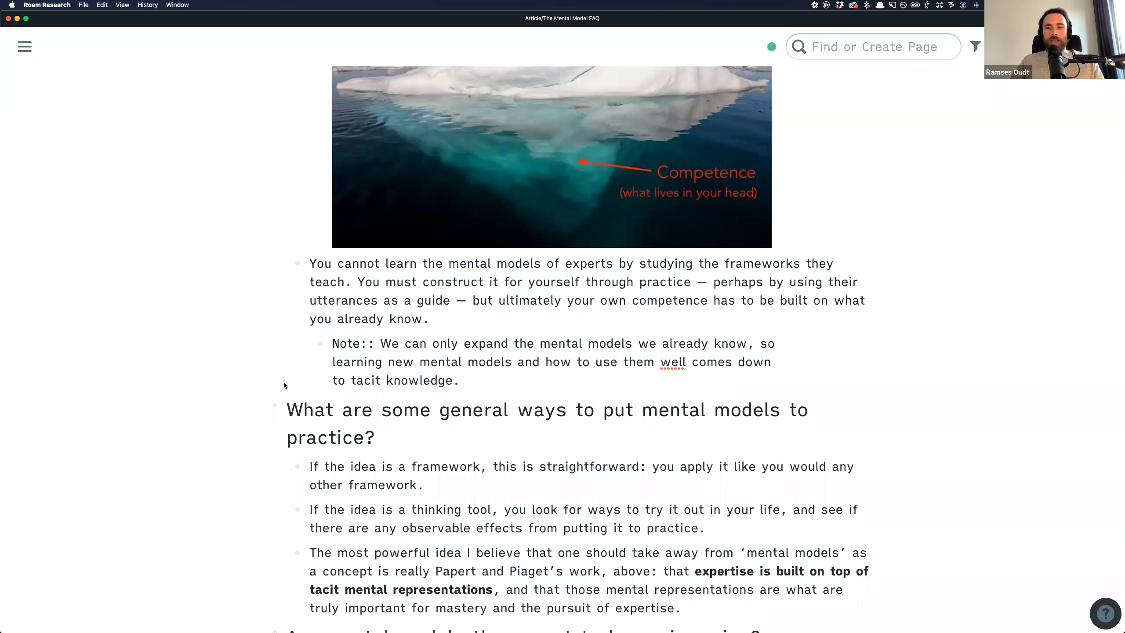
{"action": "key", "text": "shift+super+Left"}
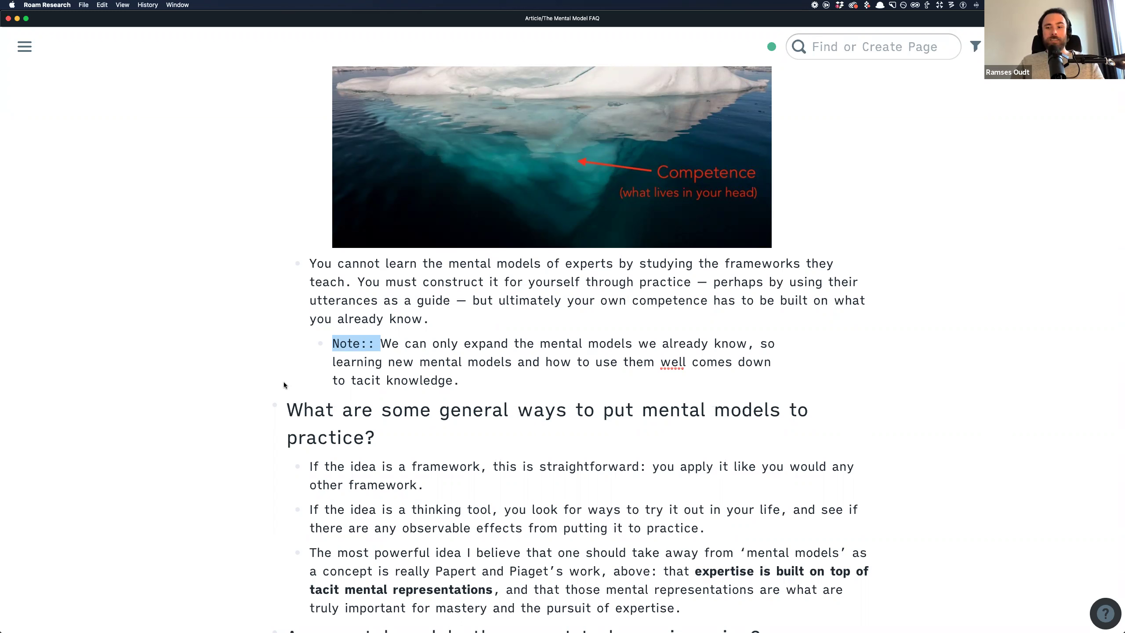
{"action": "type", "text": ";n"}
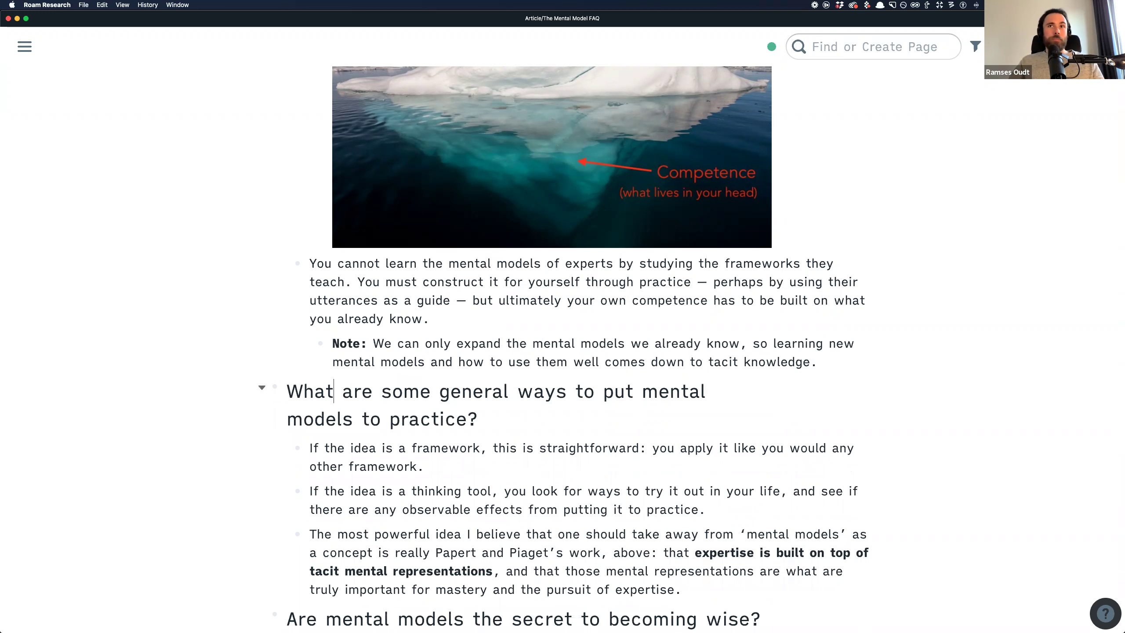
{"action": "key", "text": "Escape"}
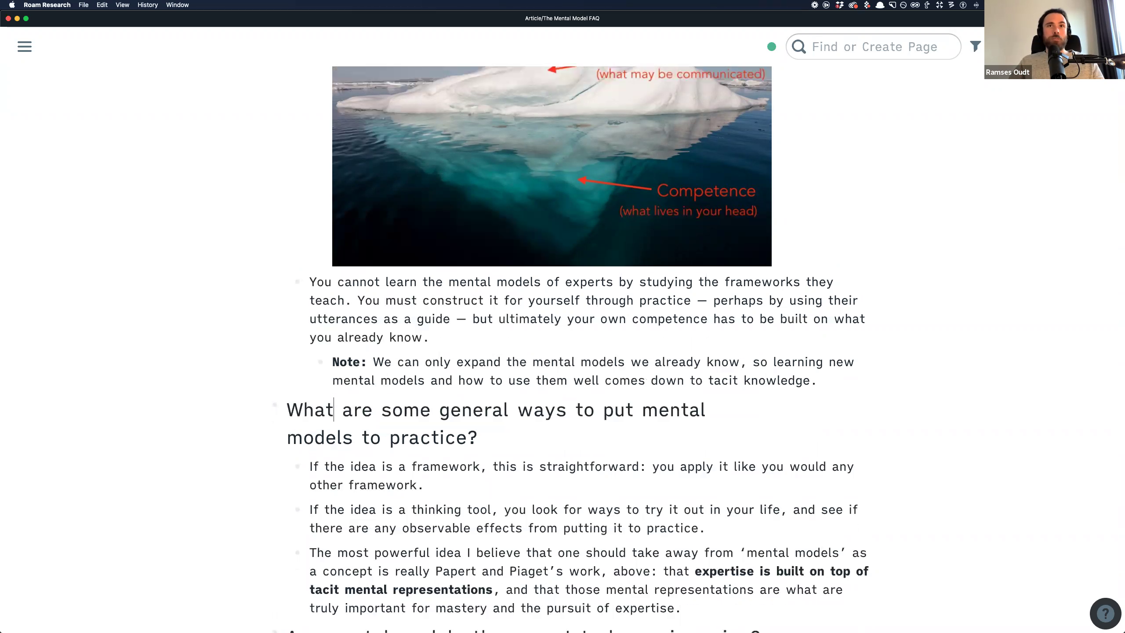
Add a Question:: child block under the Note, then delete it again
{"action": "left_click", "coordinate": [563, 404]}
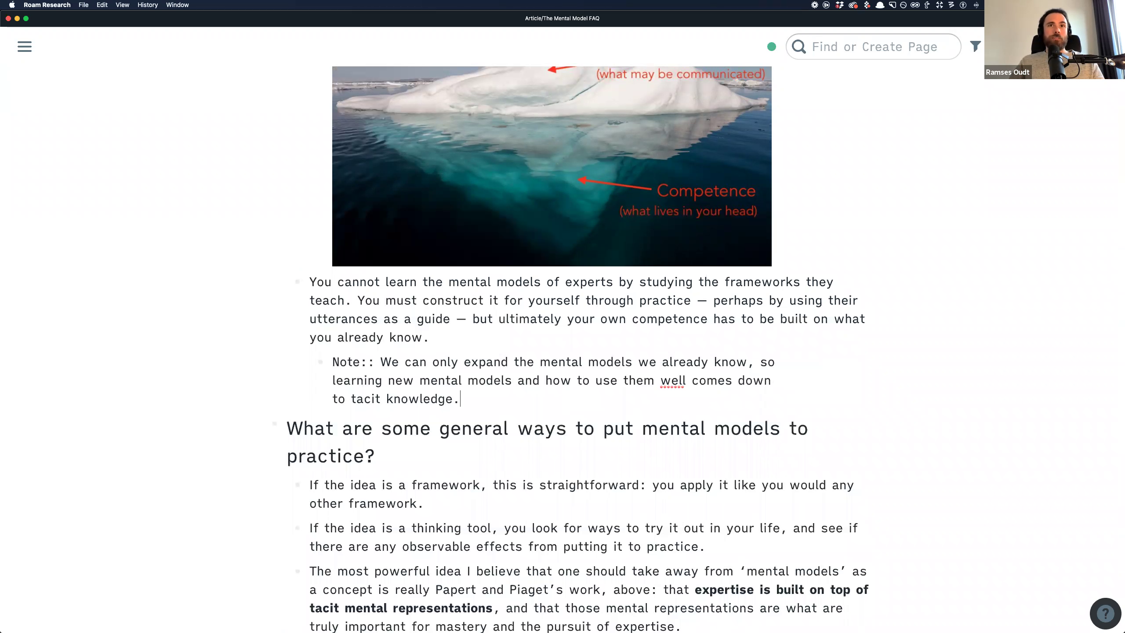
{"action": "key", "text": "Return"}
{"action": "type", "text": "Question::"}
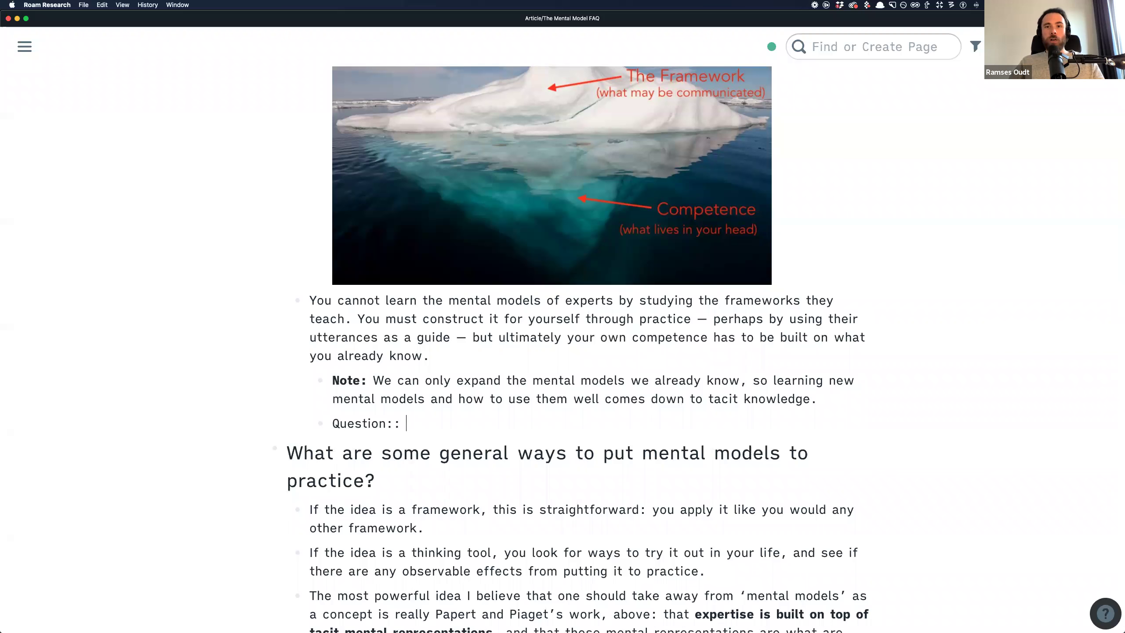
{"action": "key", "text": "super+a"}
{"action": "key", "text": "BackSpace"}
{"action": "key", "text": "BackSpace"}
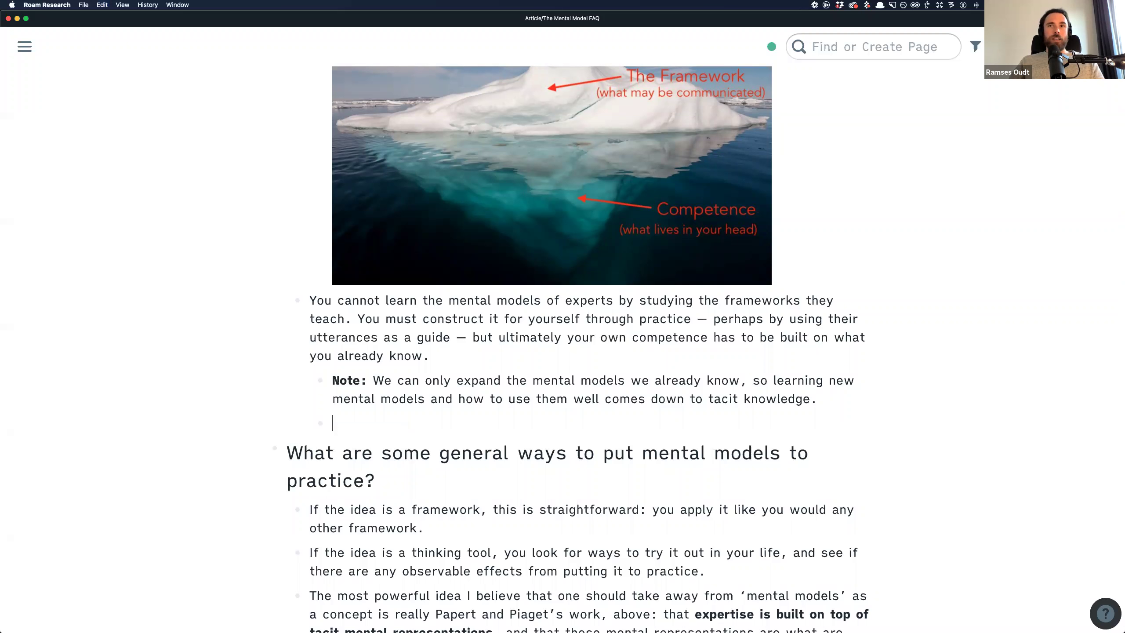
{"action": "left_click", "coordinate": [192, 380]}
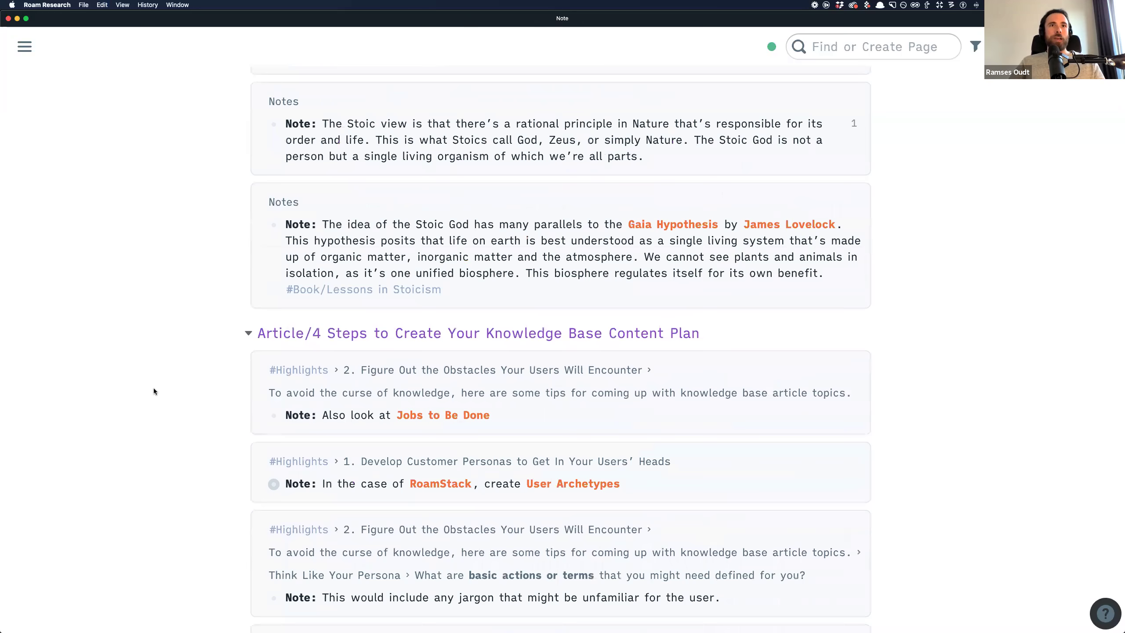
Scroll back to the top of the Mental Model FAQ article and collapse Highlights
{"action": "scroll", "coordinate": [215, 272], "scroll_direction": "down", "scroll_amount": 9}
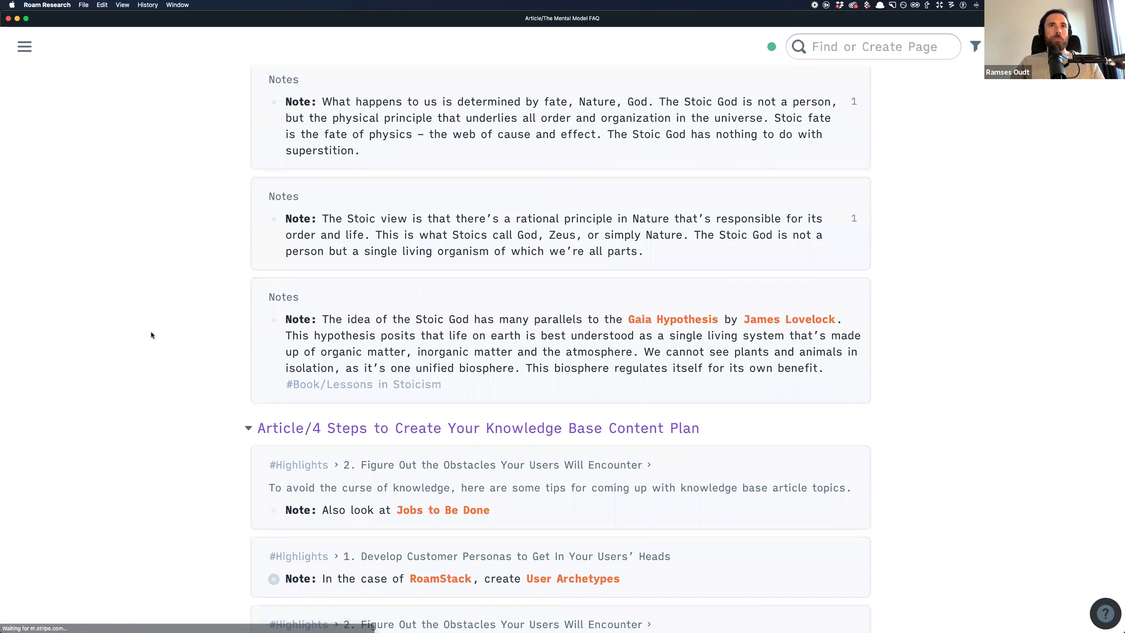
{"action": "scroll", "coordinate": [151, 332], "scroll_direction": "down", "scroll_amount": 8}
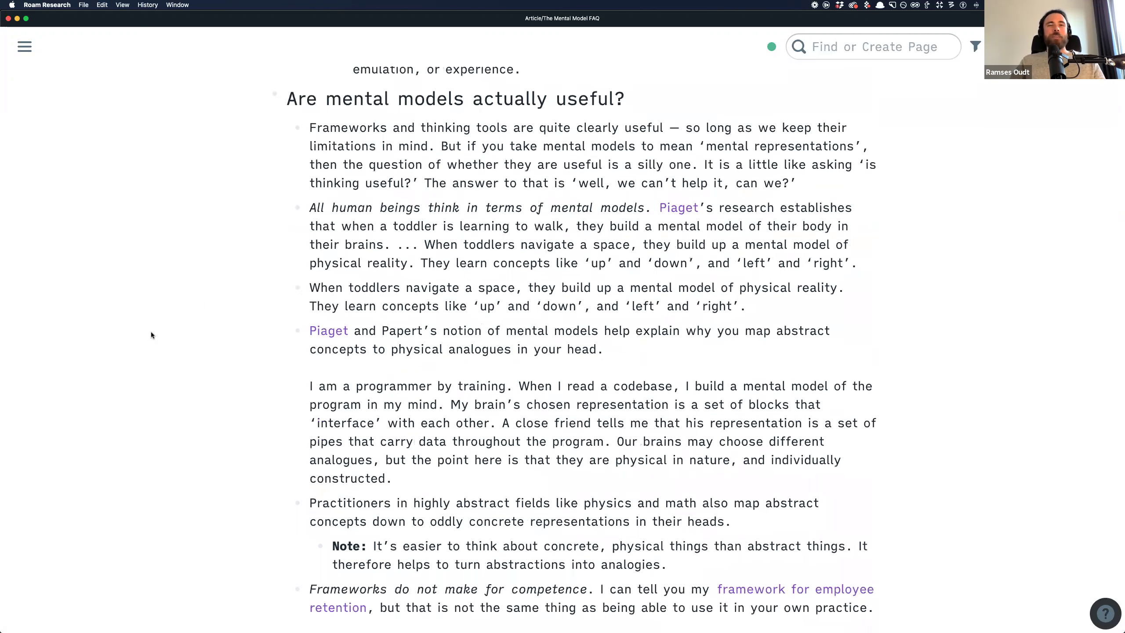
{"action": "right_click", "coordinate": [152, 331]}
{"action": "left_click", "coordinate": [152, 247]}
{"action": "scroll", "coordinate": [152, 246], "scroll_direction": "down", "scroll_amount": 1}
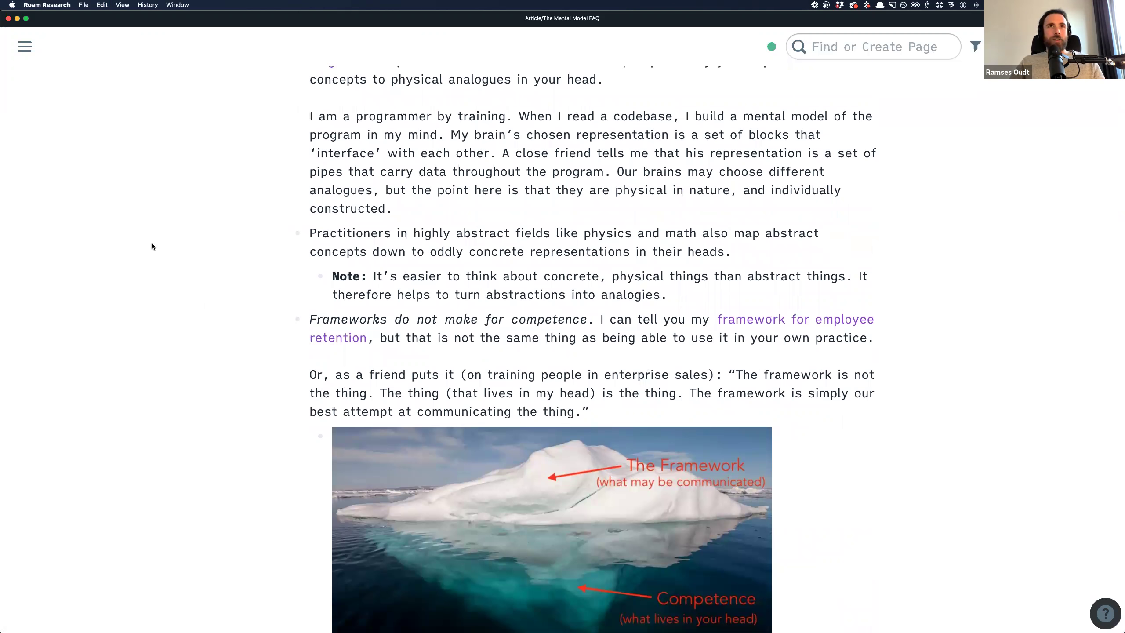
{"action": "scroll", "coordinate": [164, 249], "scroll_direction": "up", "scroll_amount": 2}
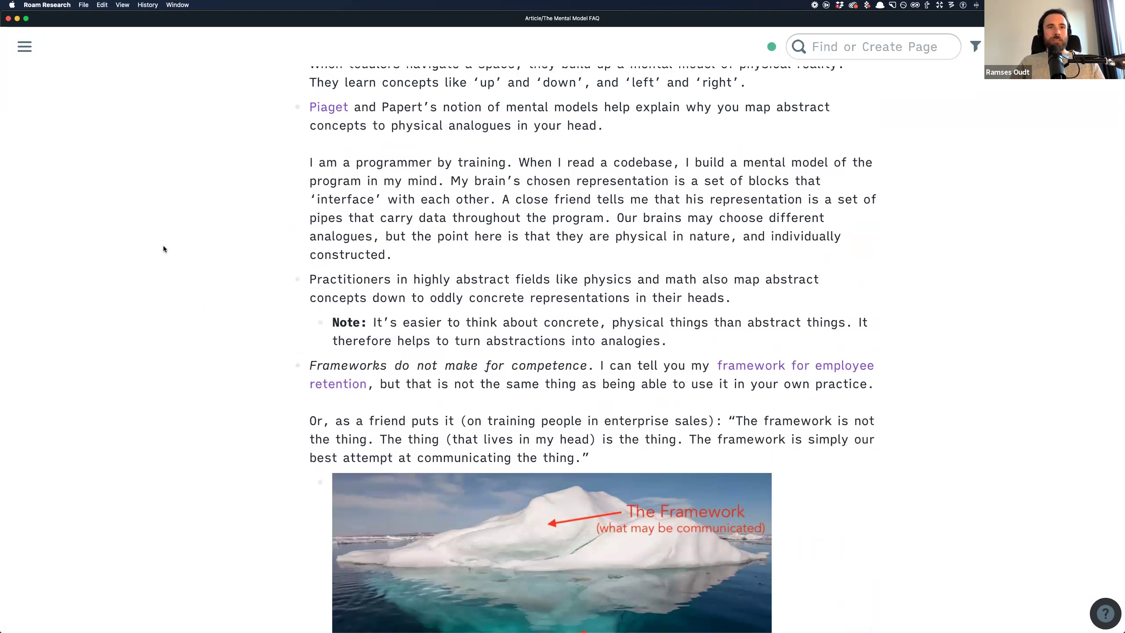
{"action": "scroll", "coordinate": [163, 249], "scroll_direction": "up", "scroll_amount": 9}
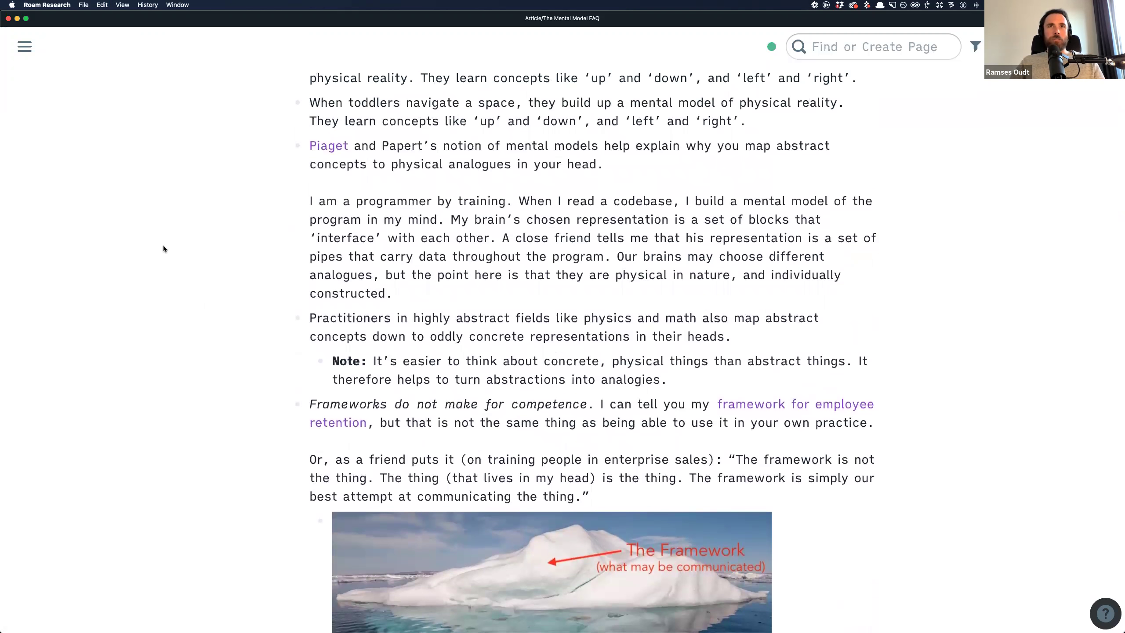
{"action": "scroll", "coordinate": [164, 248], "scroll_direction": "up", "scroll_amount": 20}
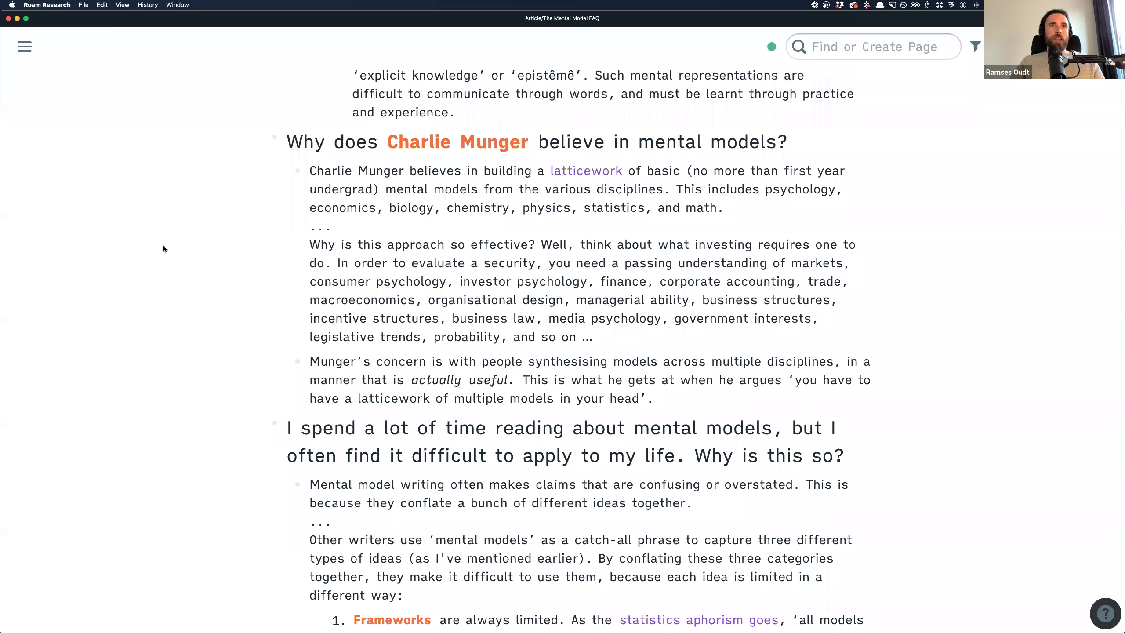
{"action": "left_click", "coordinate": [235, 336]}
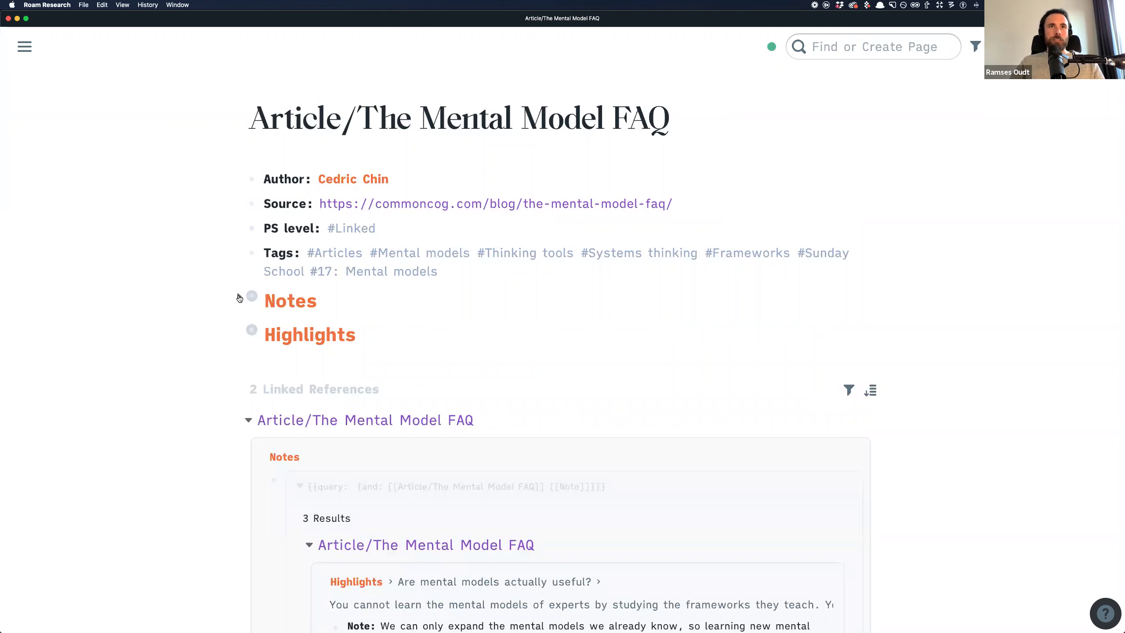
Expand Notes and create an empty child block under the Notes heading
{"action": "left_click", "coordinate": [239, 297]}
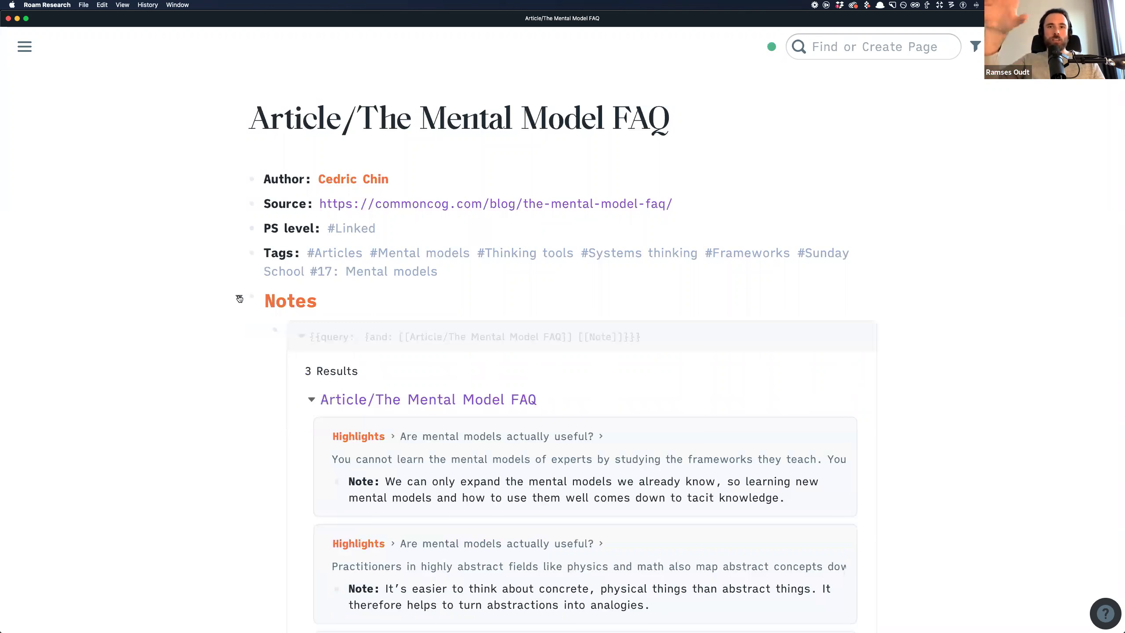
{"action": "scroll", "coordinate": [239, 298], "scroll_direction": "down", "scroll_amount": 2}
{"action": "left_click", "coordinate": [483, 292]}
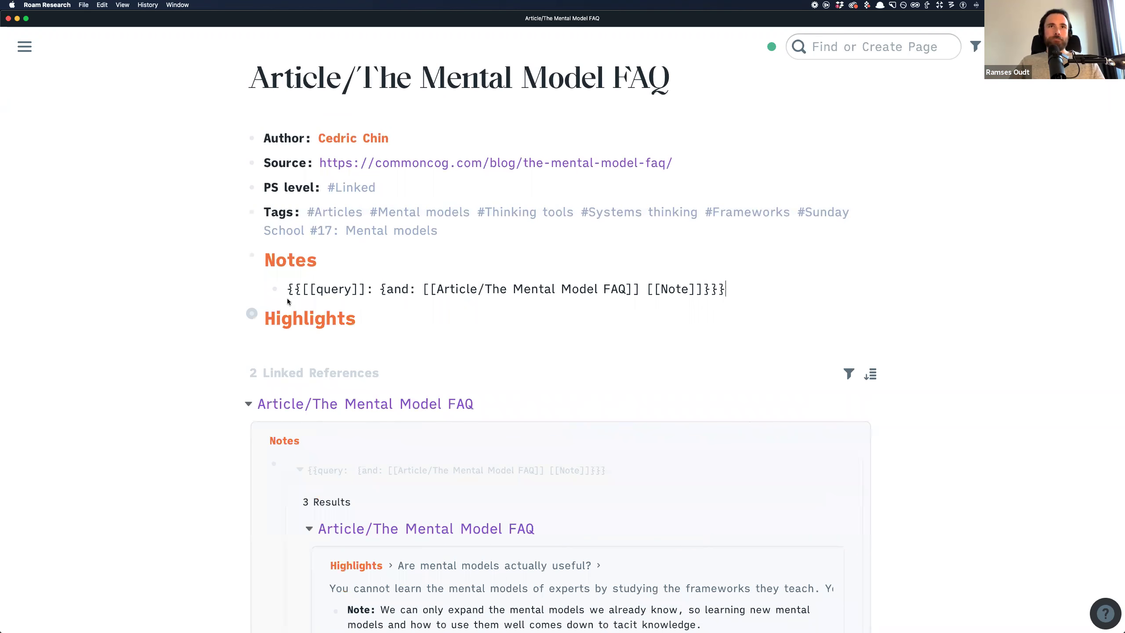
{"action": "left_click", "coordinate": [460, 261]}
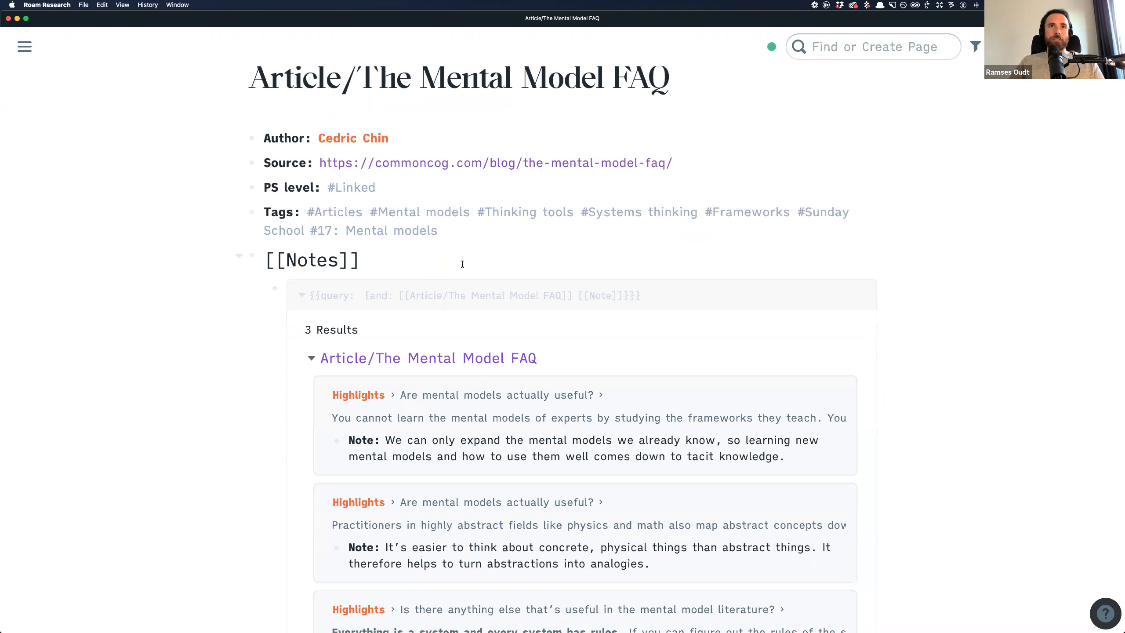
{"action": "key", "text": "Return"}
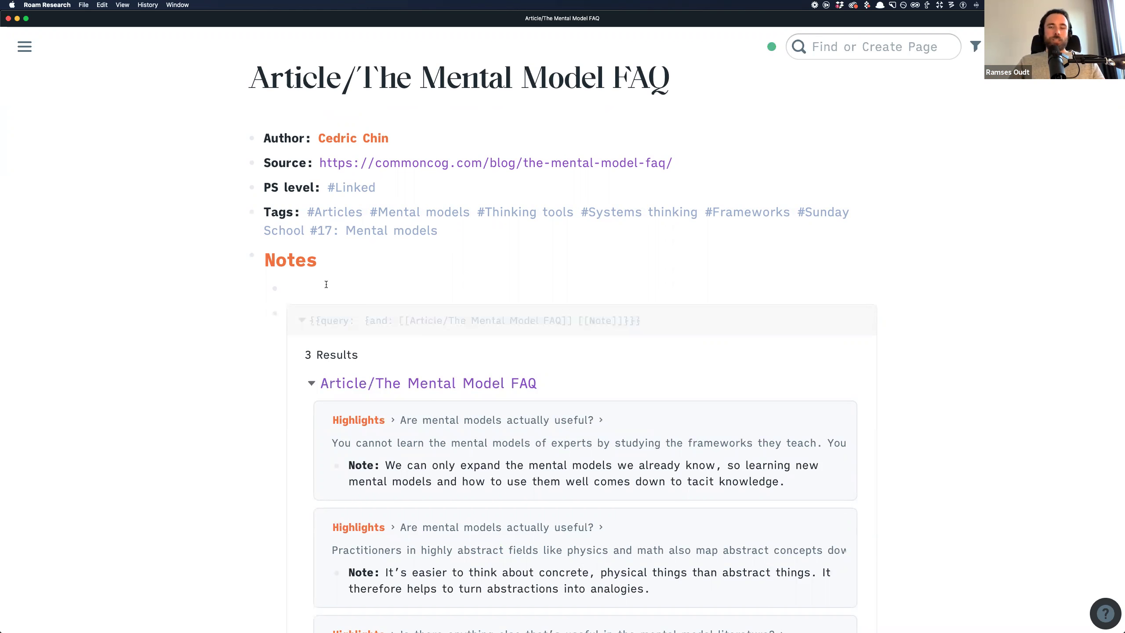
Insert a Query (and) template via /query and copy the article page title
{"action": "type", "text": "/"}
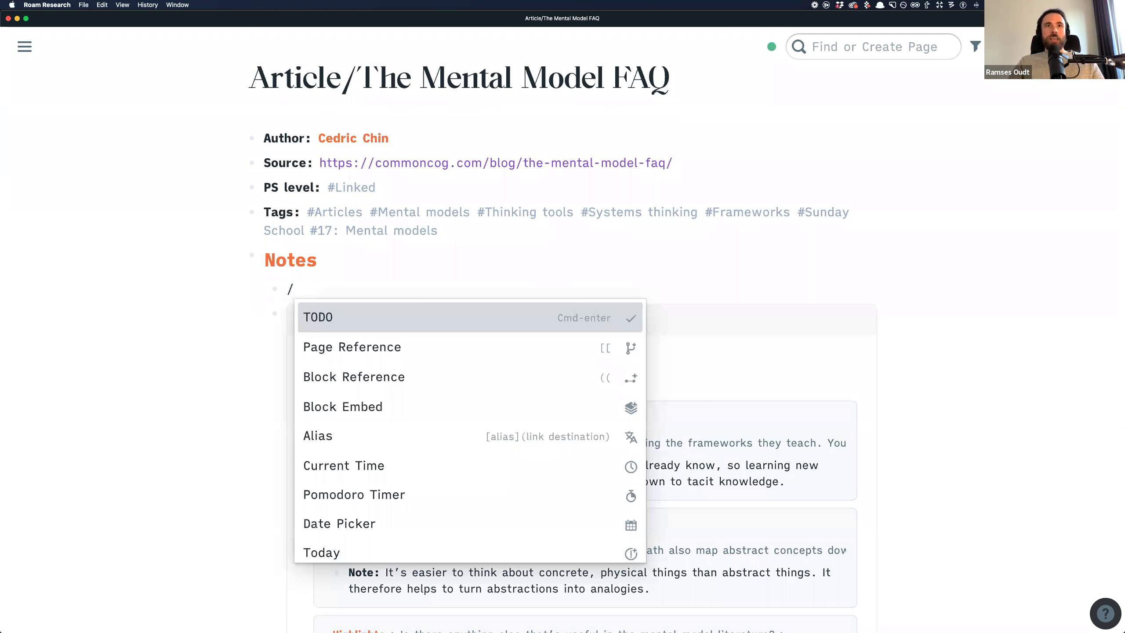
{"action": "type", "text": "query"}
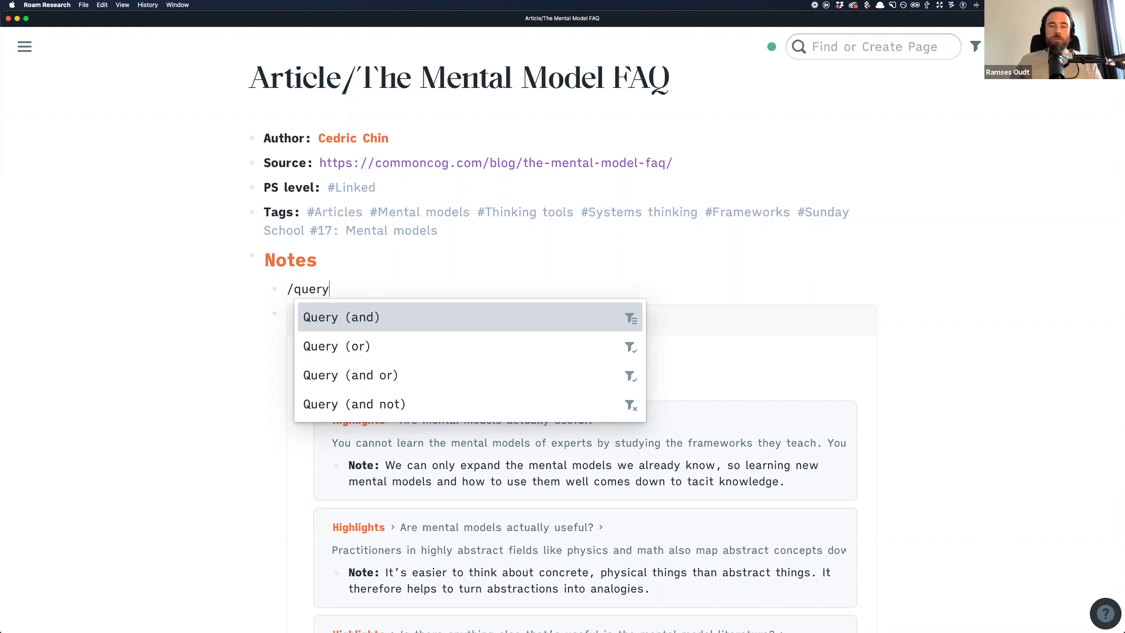
{"action": "key", "text": "Return"}
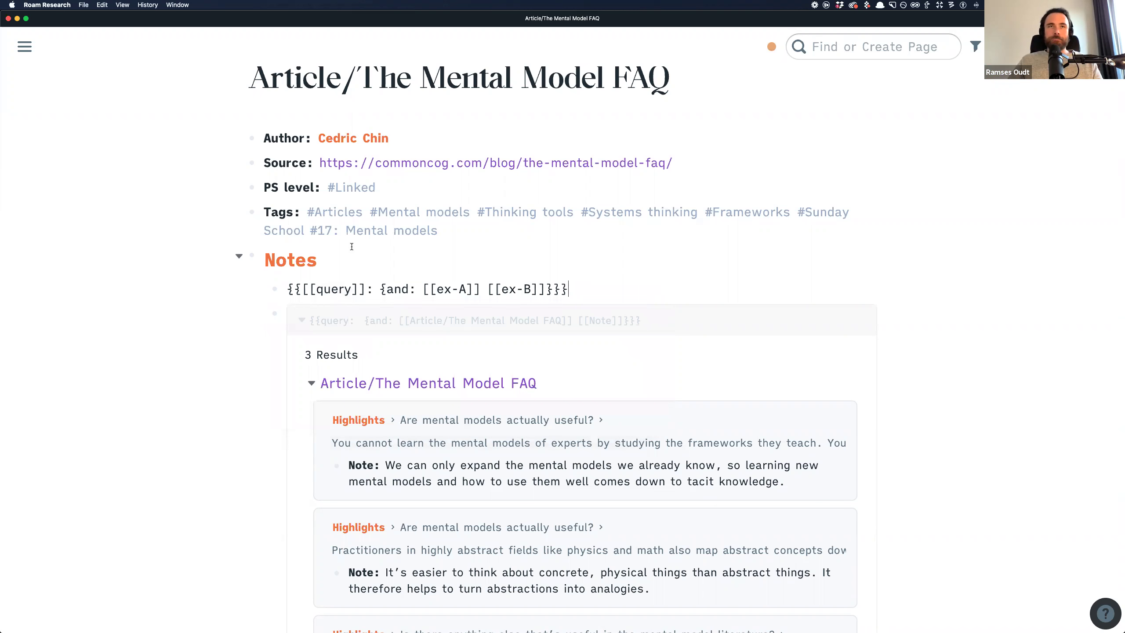
{"action": "scroll", "coordinate": [491, 331], "scroll_direction": "up", "scroll_amount": 1}
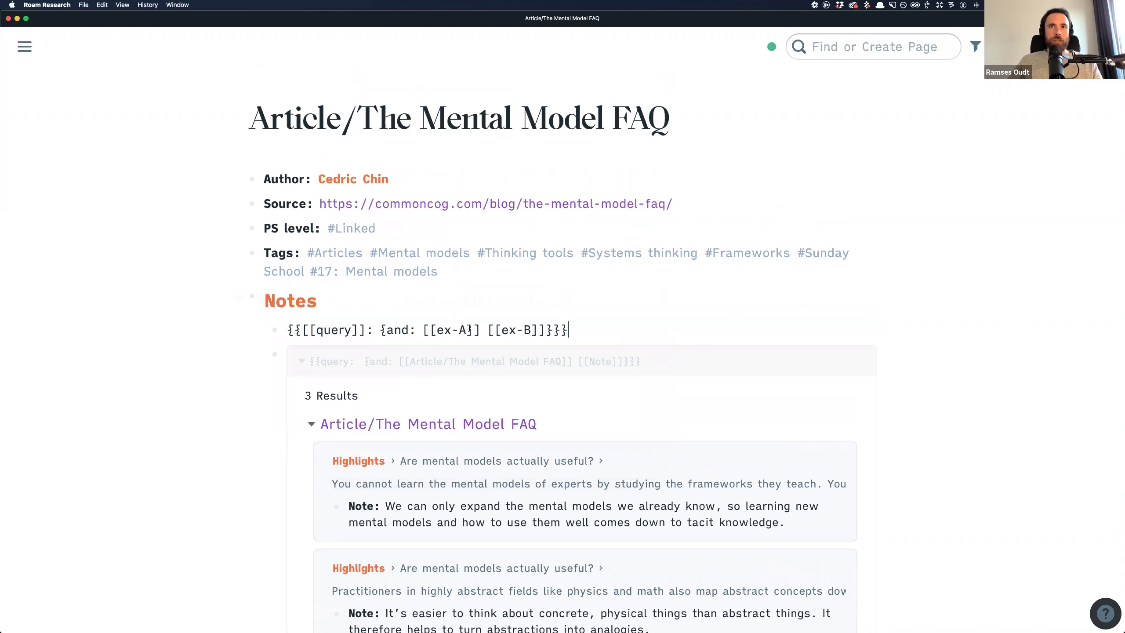
{"action": "left_click_drag", "start_coordinate": [469, 330], "coordinate": [438, 331]}
{"action": "triple_click", "coordinate": [619, 102]}
{"action": "key", "text": "super+c"}
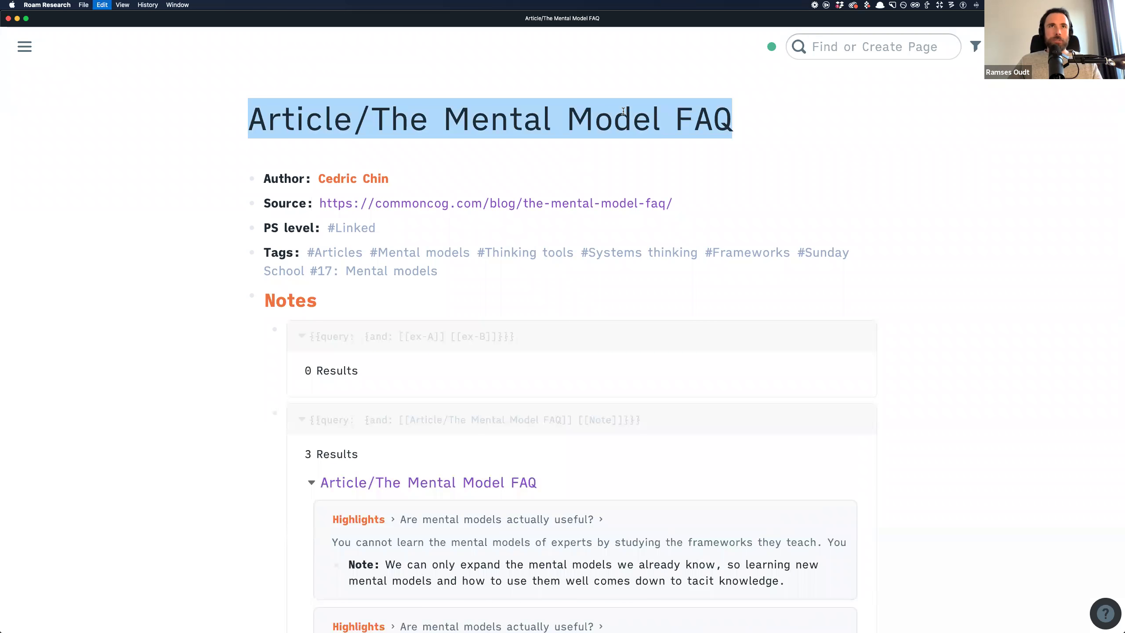
{"action": "left_click", "coordinate": [204, 205]}
Fill the query with Article/The Mental Model FAQ and Note, returning 4 results
{"action": "left_click", "coordinate": [420, 335]}
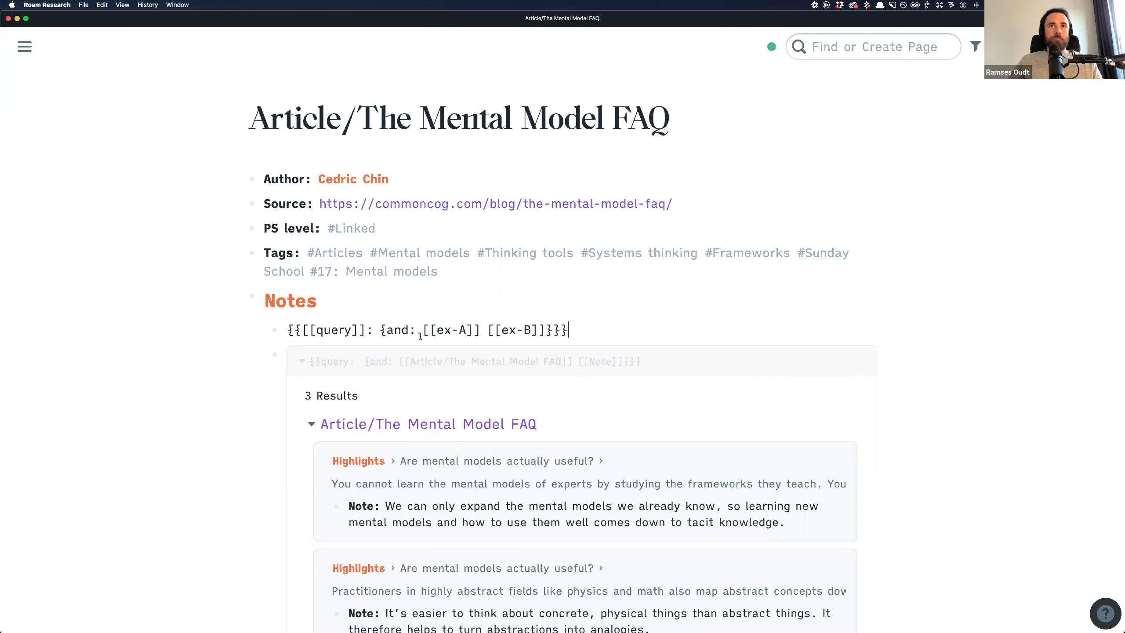
{"action": "left_click_drag", "start_coordinate": [475, 323], "coordinate": [436, 331]}
{"action": "key", "text": "super+v"}
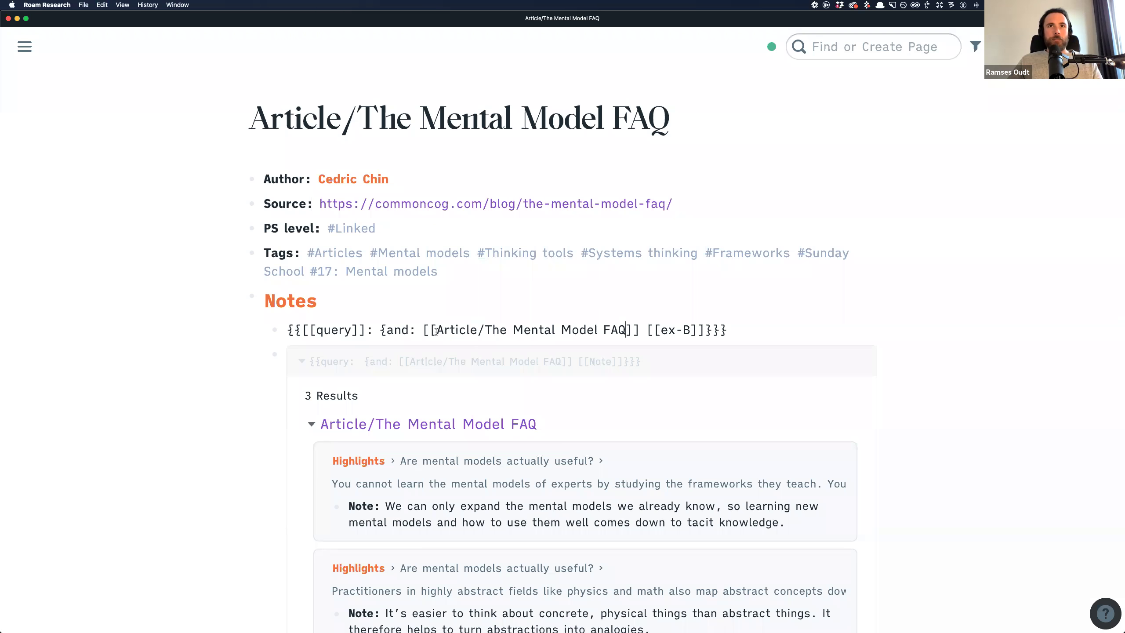
{"action": "left_click_drag", "start_coordinate": [690, 330], "coordinate": [660, 330]}
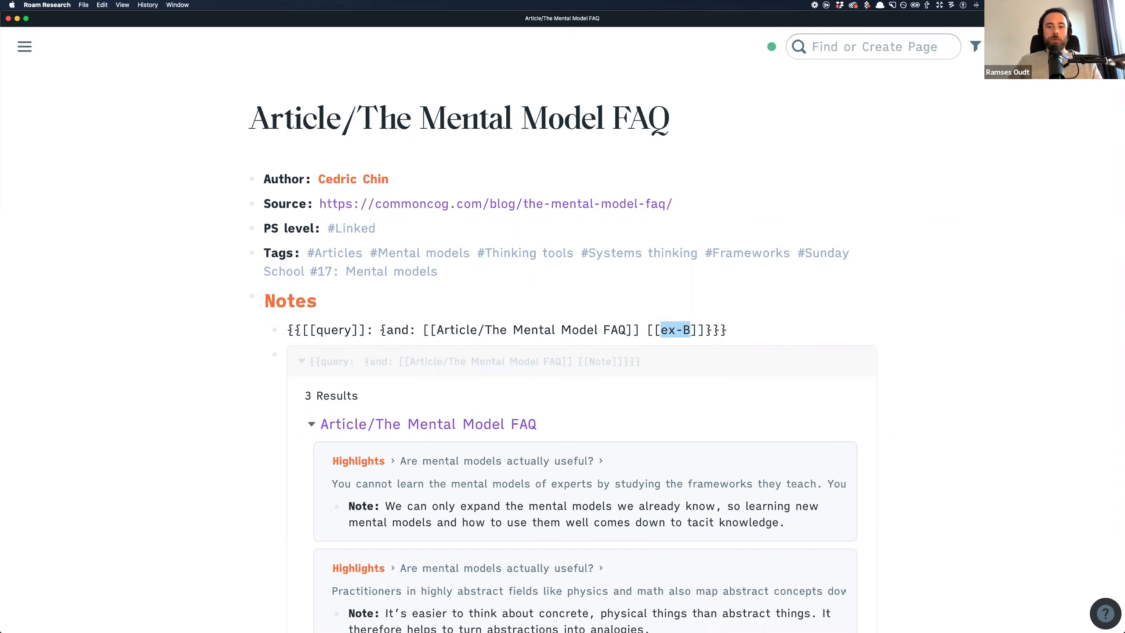
{"action": "type", "text": "Note"}
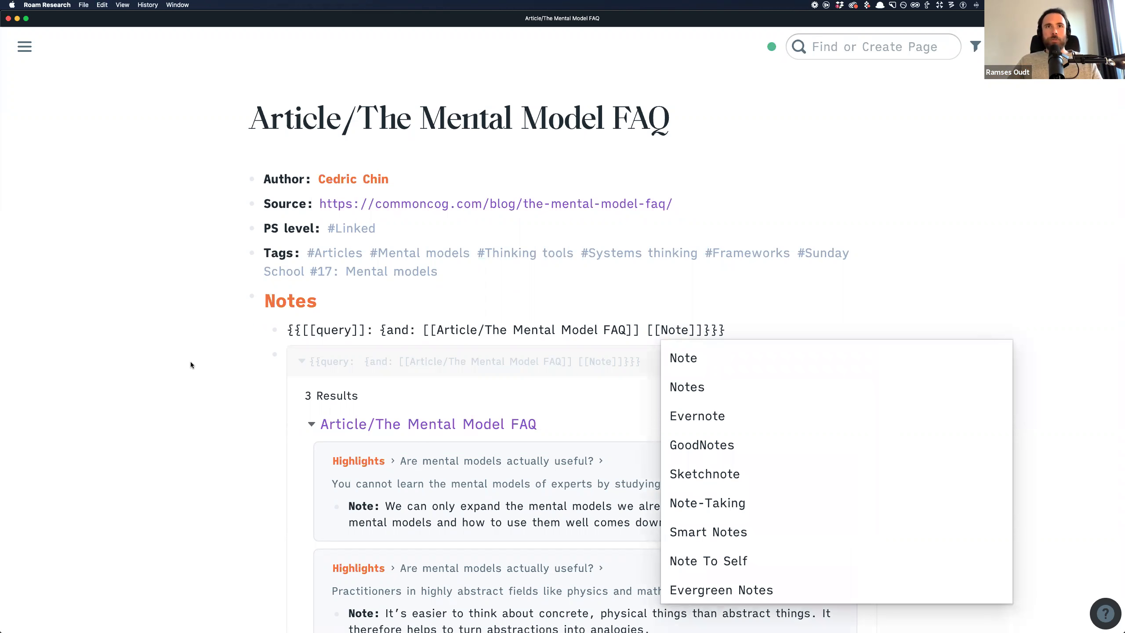
{"action": "left_click", "coordinate": [190, 363]}
{"action": "scroll", "coordinate": [255, 388], "scroll_direction": "down", "scroll_amount": 4}
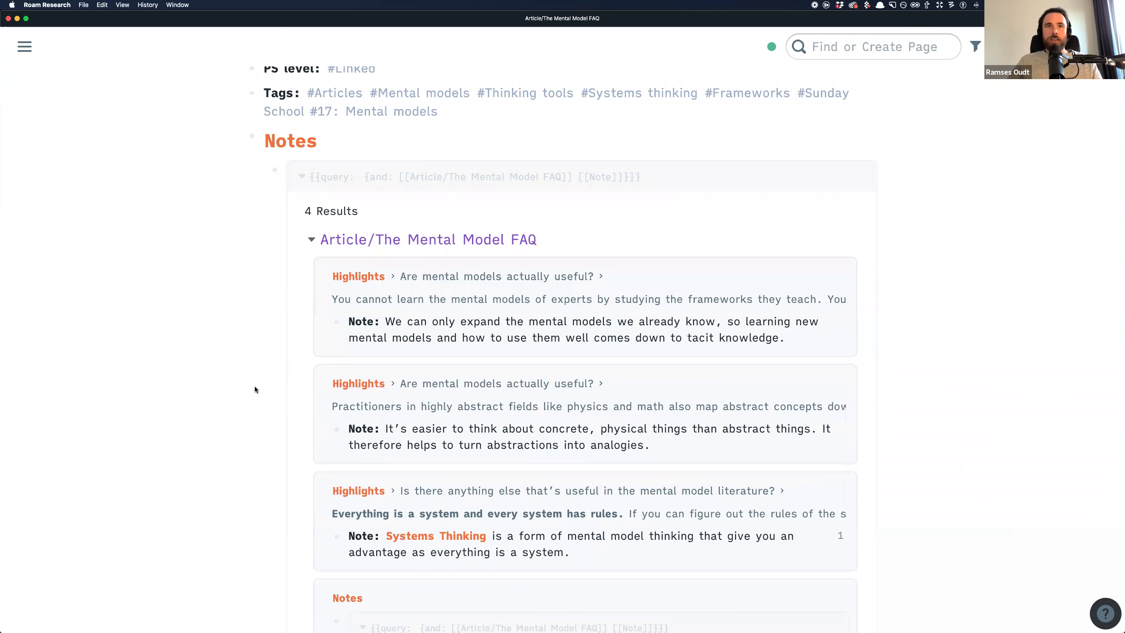
{"action": "scroll", "coordinate": [255, 388], "scroll_direction": "down", "scroll_amount": 3}
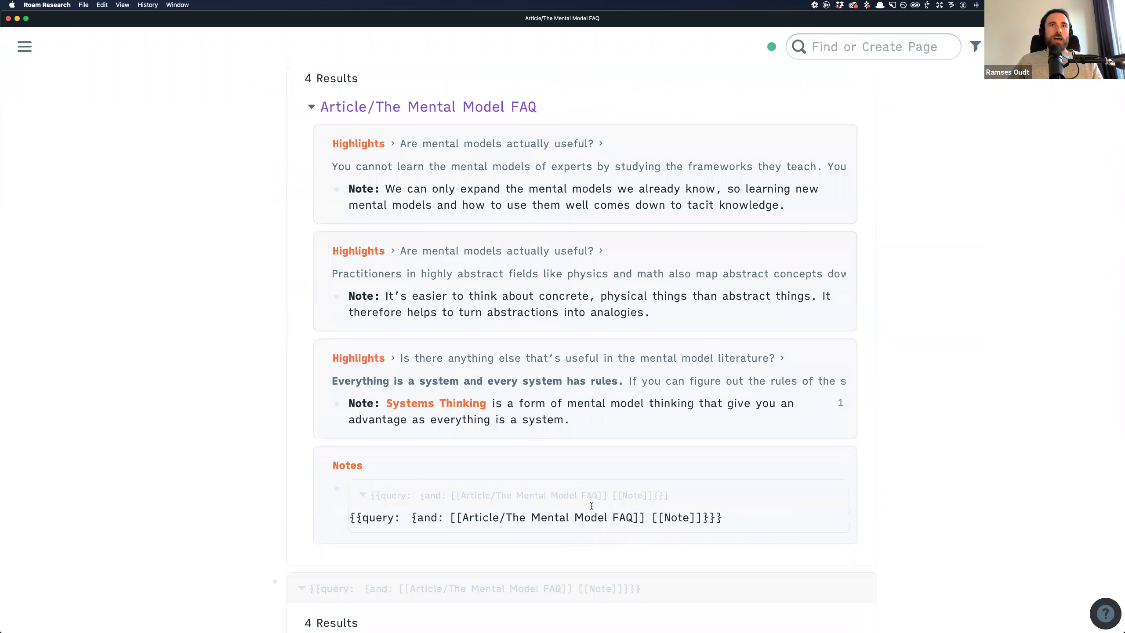
Delete the duplicate query block, leaving the original Notes query with 3 results
{"action": "scroll", "coordinate": [516, 531], "scroll_direction": "down", "scroll_amount": 2}
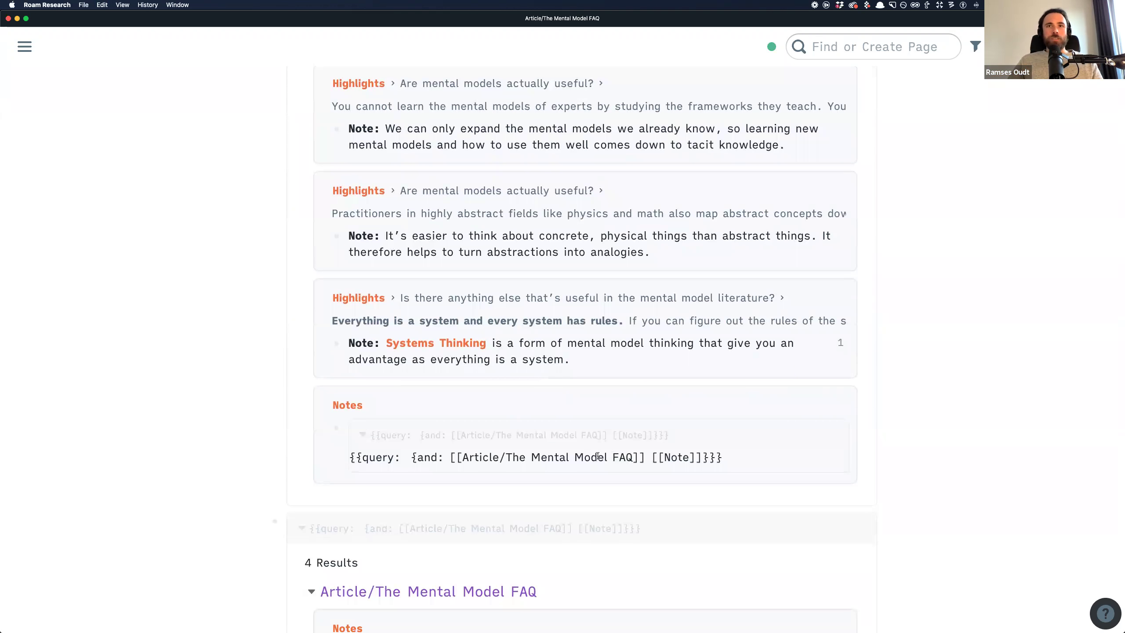
{"action": "scroll", "coordinate": [489, 457], "scroll_direction": "down", "scroll_amount": 6}
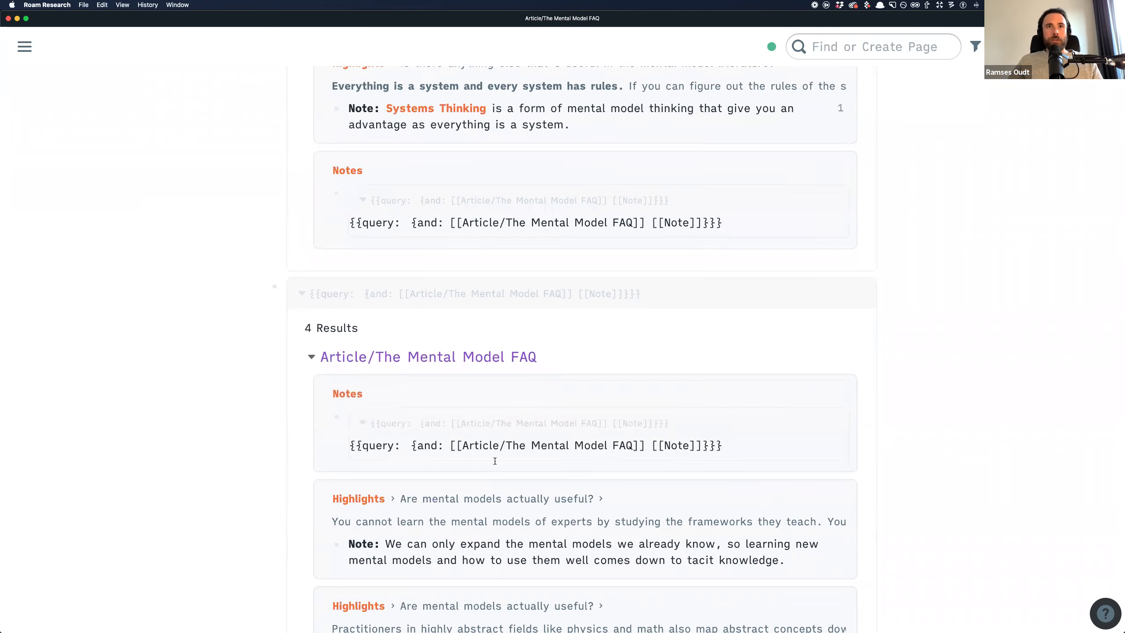
{"action": "scroll", "coordinate": [434, 230], "scroll_direction": "down", "scroll_amount": 7}
{"action": "scroll", "coordinate": [385, 135], "scroll_direction": "up", "scroll_amount": 15}
{"action": "left_click", "coordinate": [485, 160]}
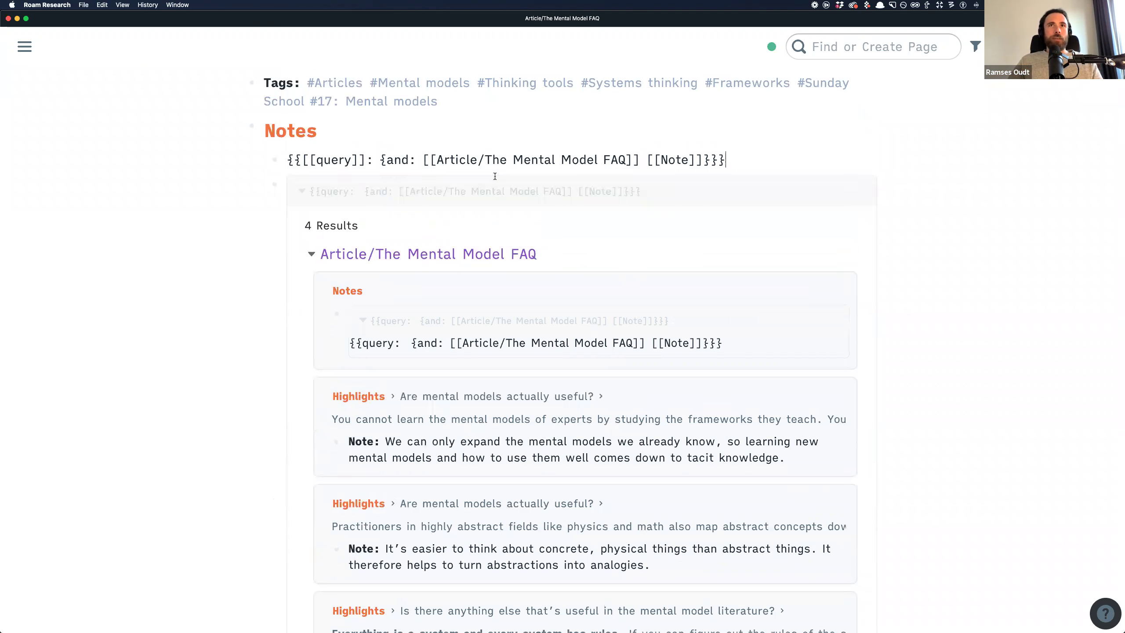
{"action": "key", "text": "cmd+a"}
{"action": "key", "text": "BackSpace"}
{"action": "key", "text": "Delete"}
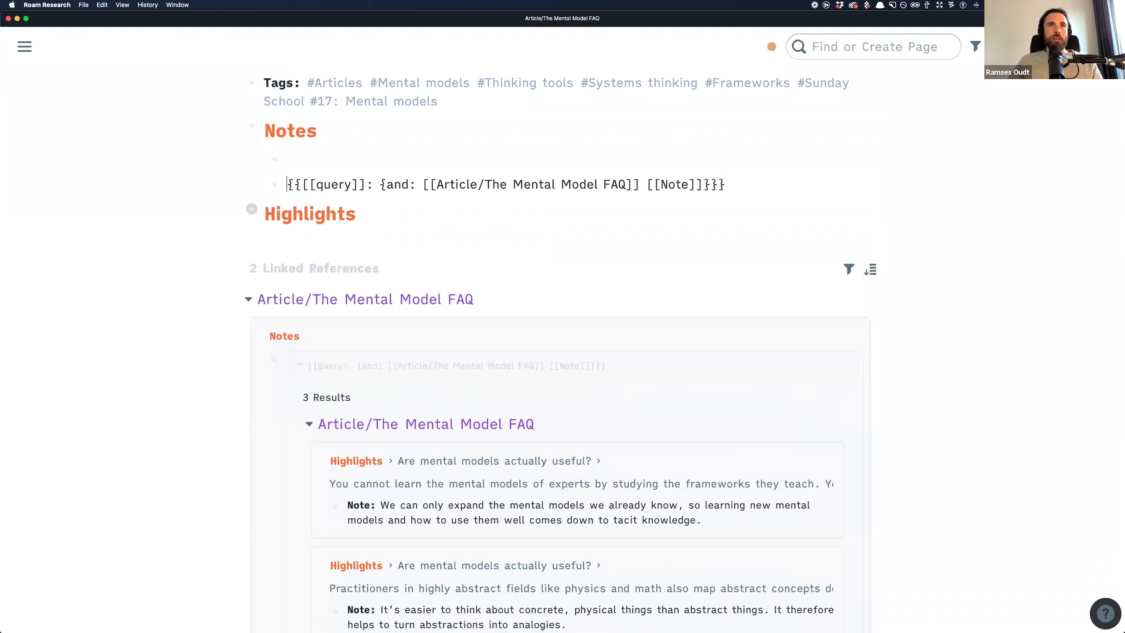
{"action": "left_click", "coordinate": [215, 162]}
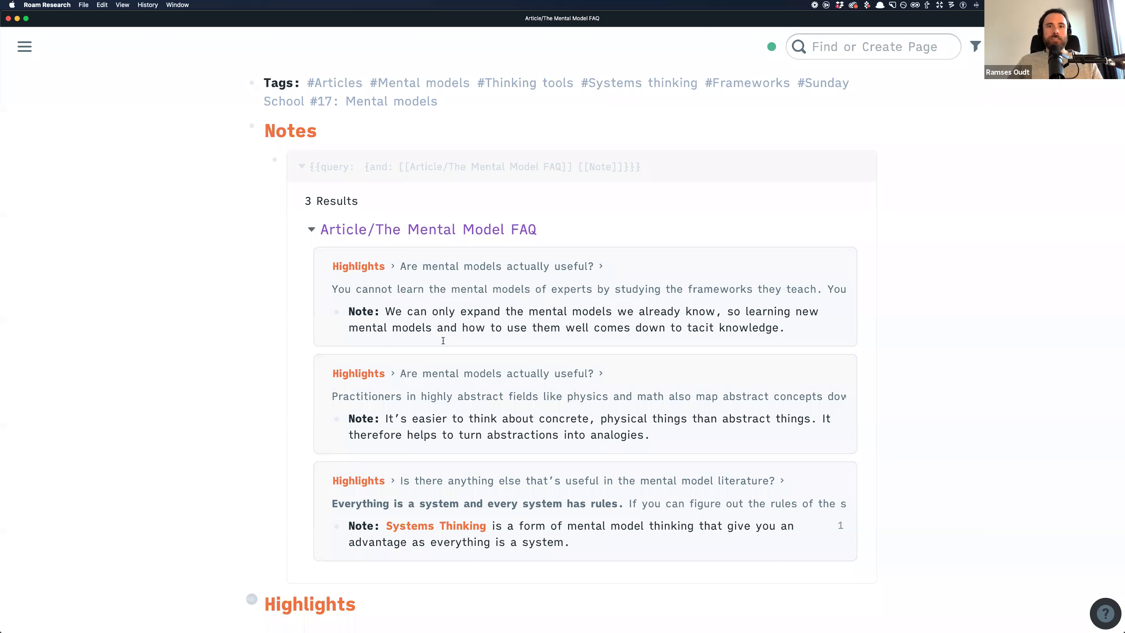
Expand a result's highlight context and check the Note tag in the query's three results
{"action": "left_click", "coordinate": [445, 290]}
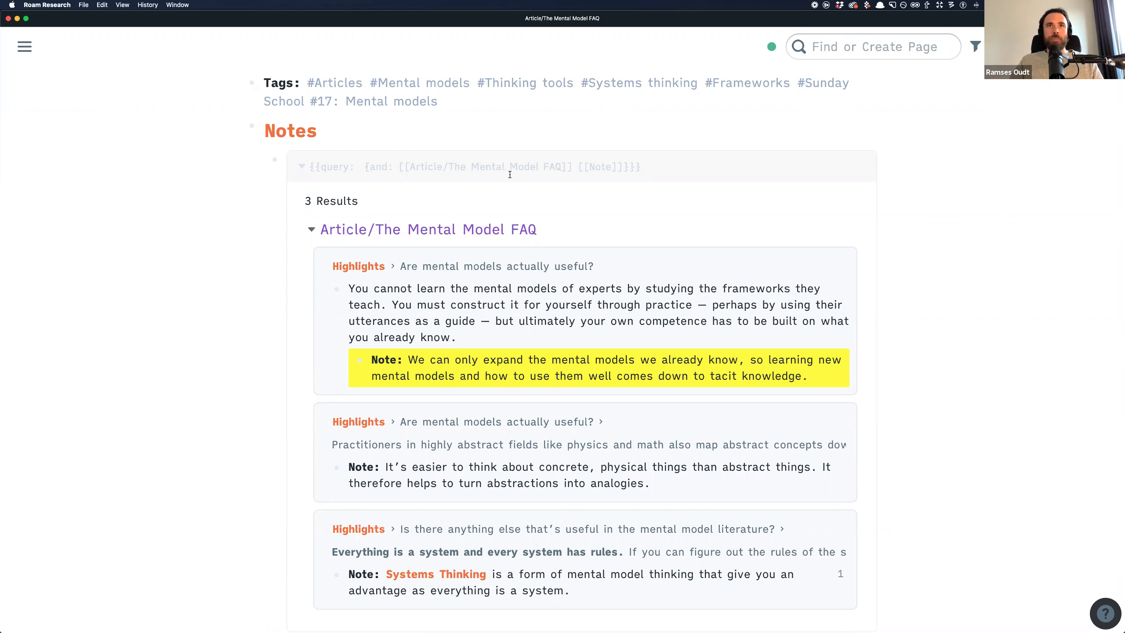
{"action": "scroll", "coordinate": [517, 170], "scroll_direction": "up", "scroll_amount": 4}
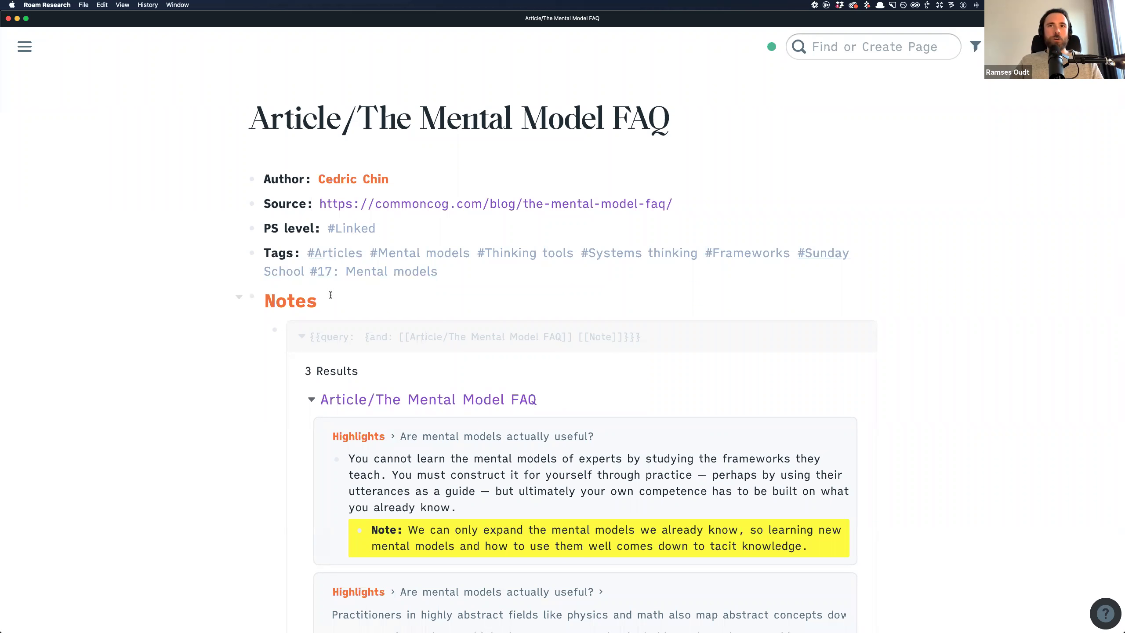
{"action": "left_click", "coordinate": [594, 349]}
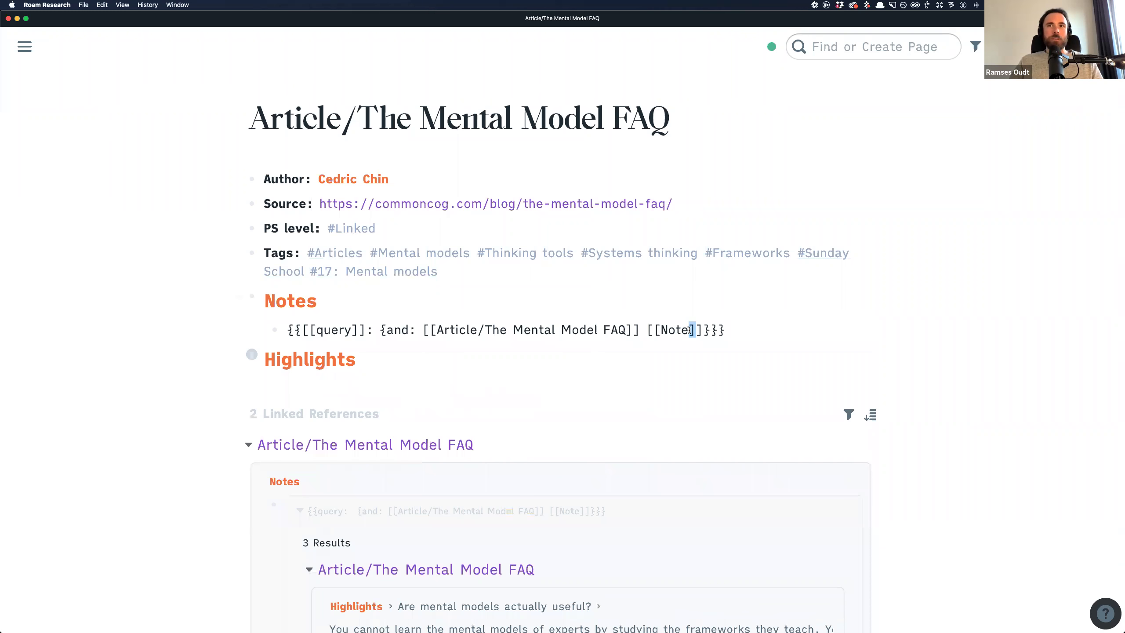
{"action": "double_click", "coordinate": [671, 330]}
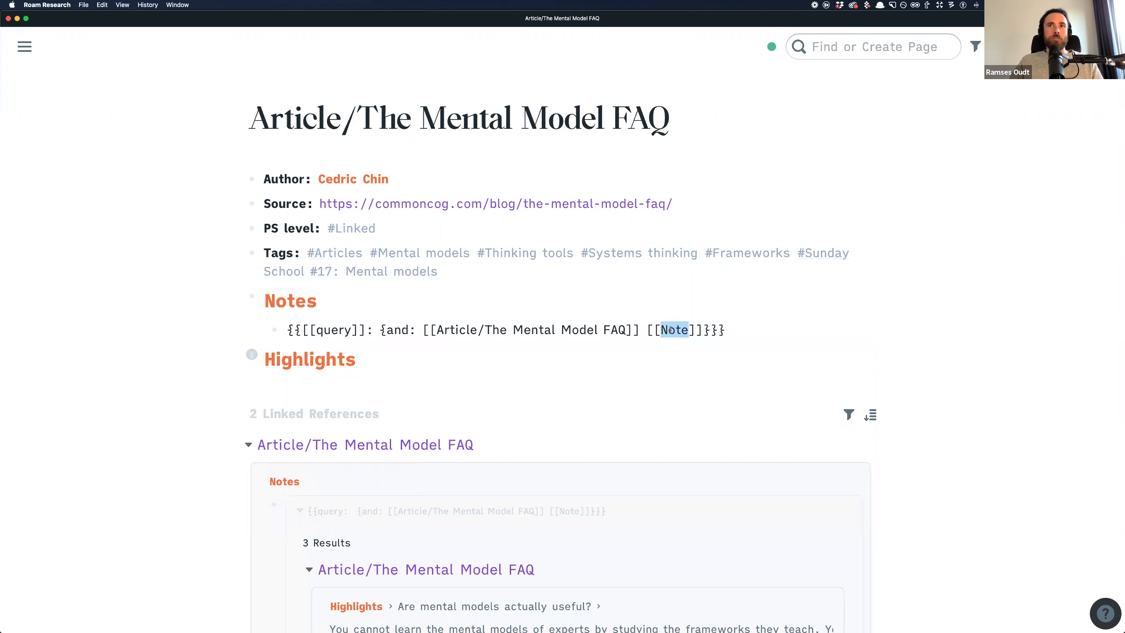
{"action": "left_click", "coordinate": [163, 338]}
{"action": "scroll", "coordinate": [183, 371], "scroll_direction": "down", "scroll_amount": 5}
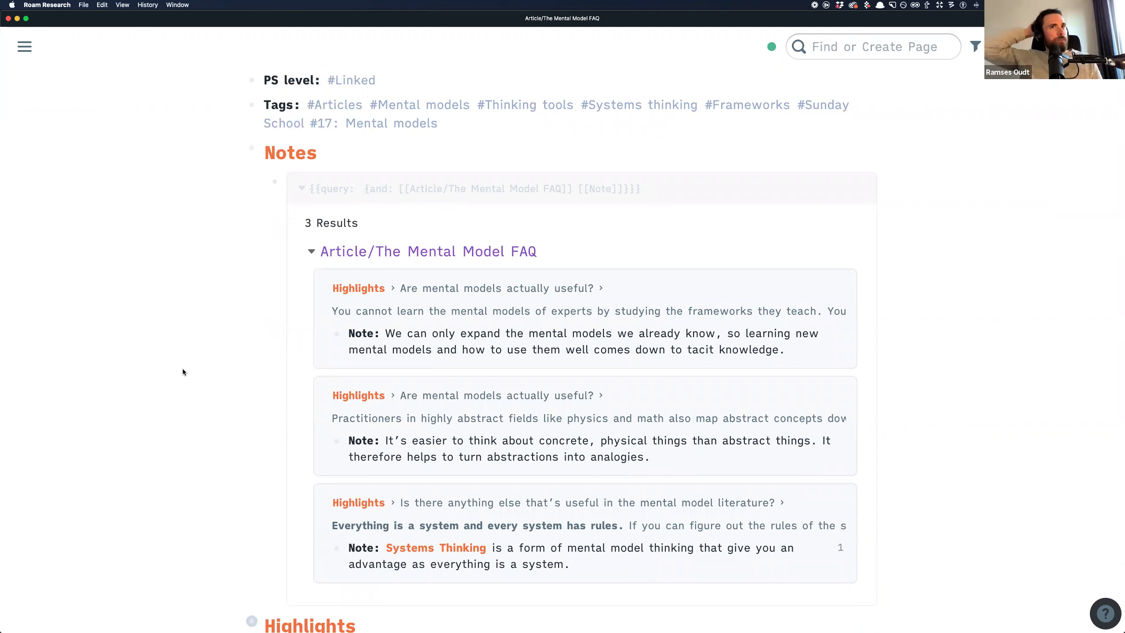
Search 'Stoicism &' and open the Book/Stoicism & Western Buddhism page
{"action": "scroll", "coordinate": [183, 372], "scroll_direction": "up", "scroll_amount": 5}
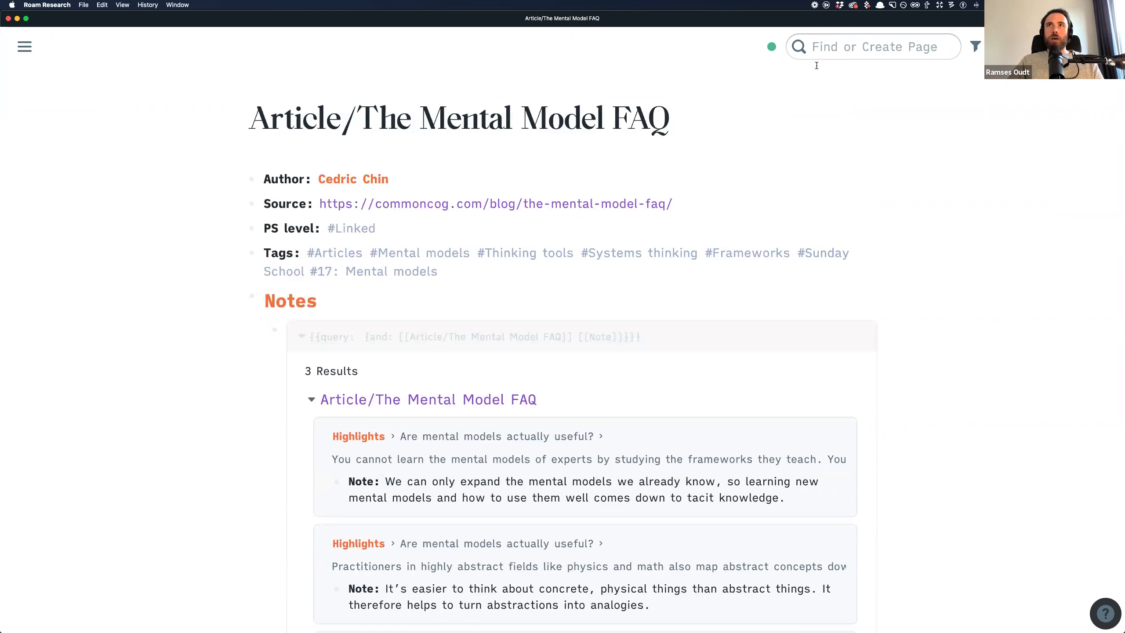
{"action": "left_click", "coordinate": [817, 48]}
{"action": "type", "text": "Stoicism"}
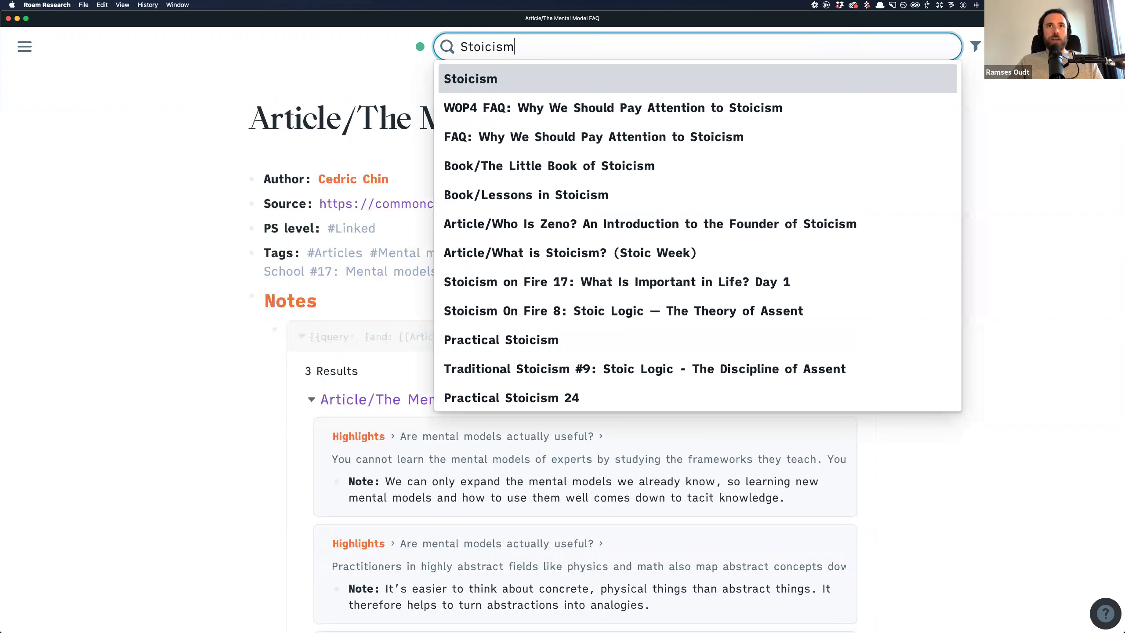
{"action": "type", "text": " &"}
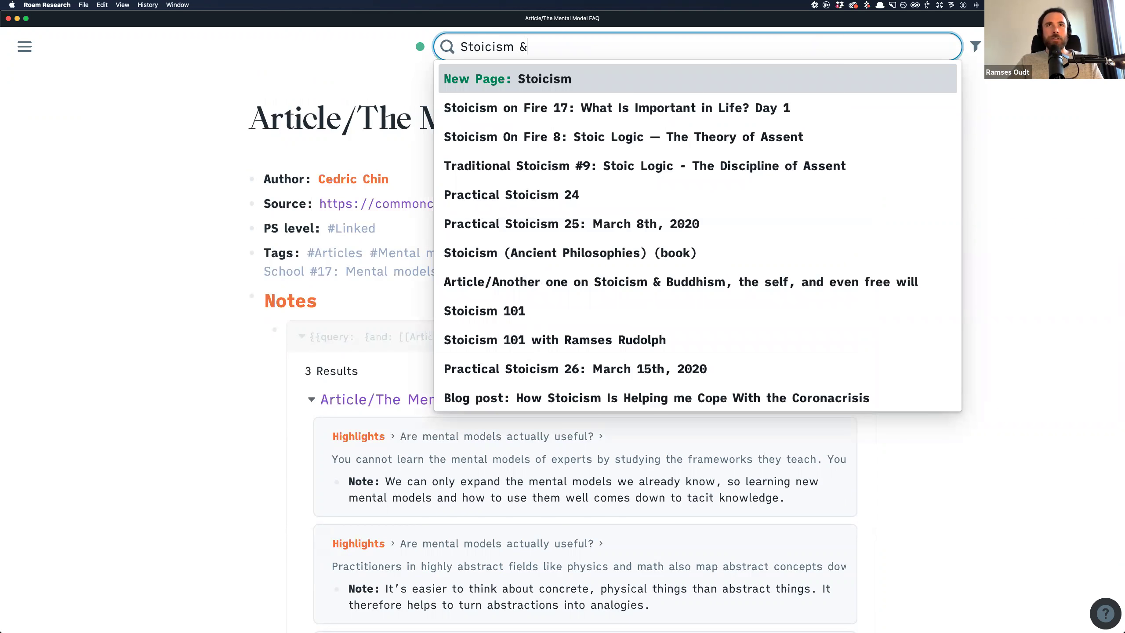
{"action": "key", "text": "Down"}
{"action": "key", "text": "Down"}
{"action": "key", "text": "Return"}
{"action": "scroll", "coordinate": [311, 300], "scroll_direction": "down", "scroll_amount": 10}
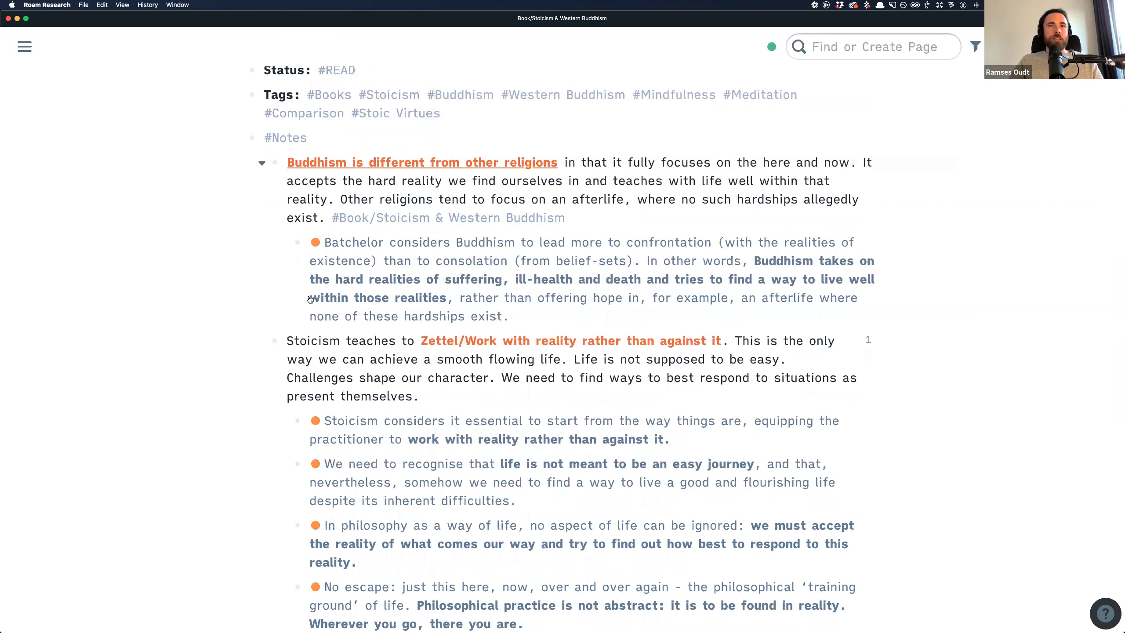
{"action": "scroll", "coordinate": [310, 300], "scroll_direction": "down", "scroll_amount": 20}
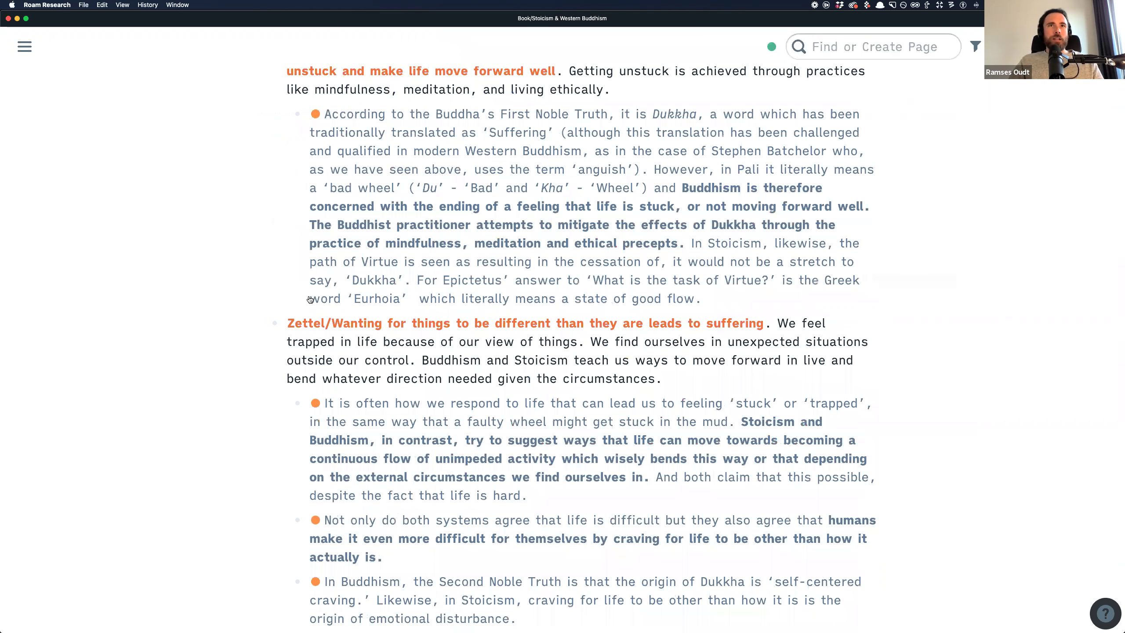
{"action": "scroll", "coordinate": [310, 301], "scroll_direction": "up", "scroll_amount": 20}
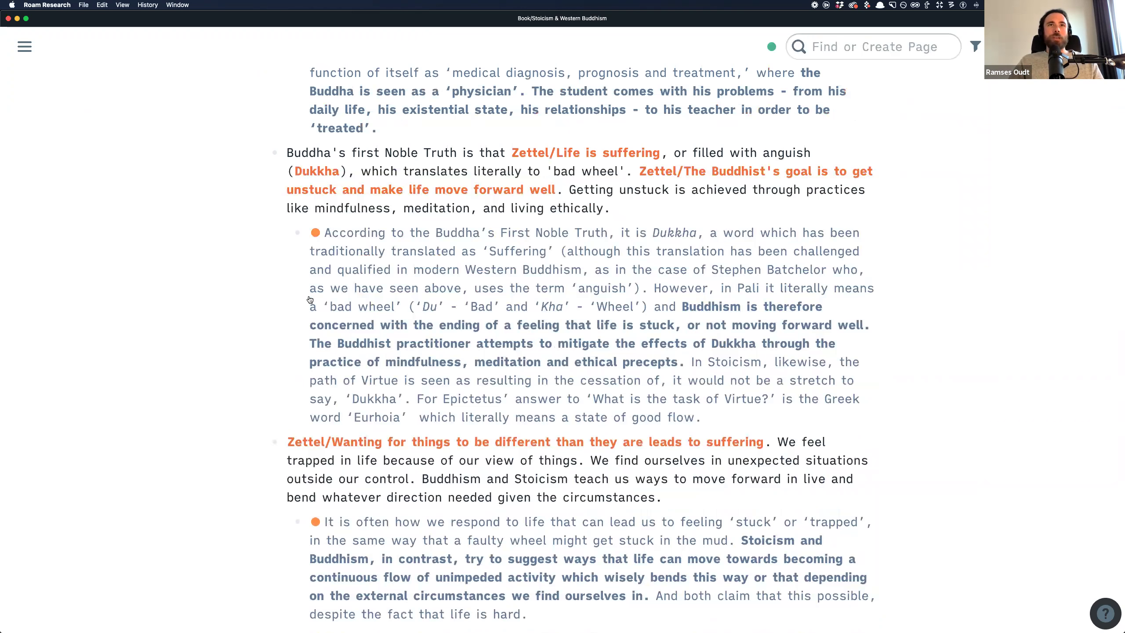
{"action": "scroll", "coordinate": [346, 278], "scroll_direction": "up", "scroll_amount": 4}
{"action": "scroll", "coordinate": [444, 319], "scroll_direction": "down", "scroll_amount": 3}
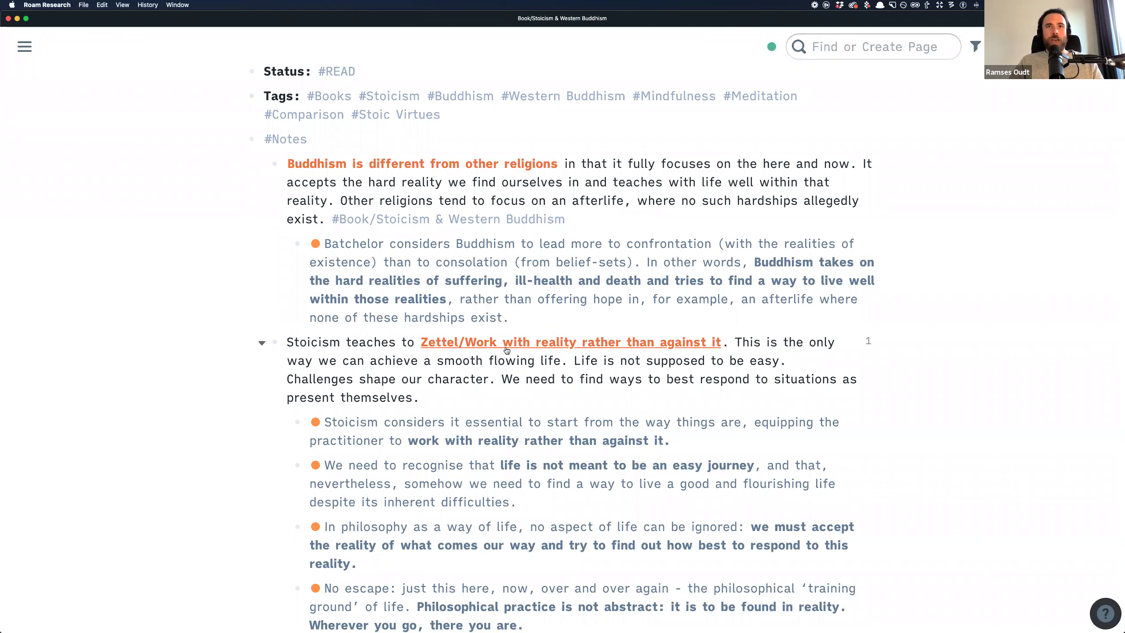
{"action": "scroll", "coordinate": [501, 348], "scroll_direction": "down", "scroll_amount": 3}
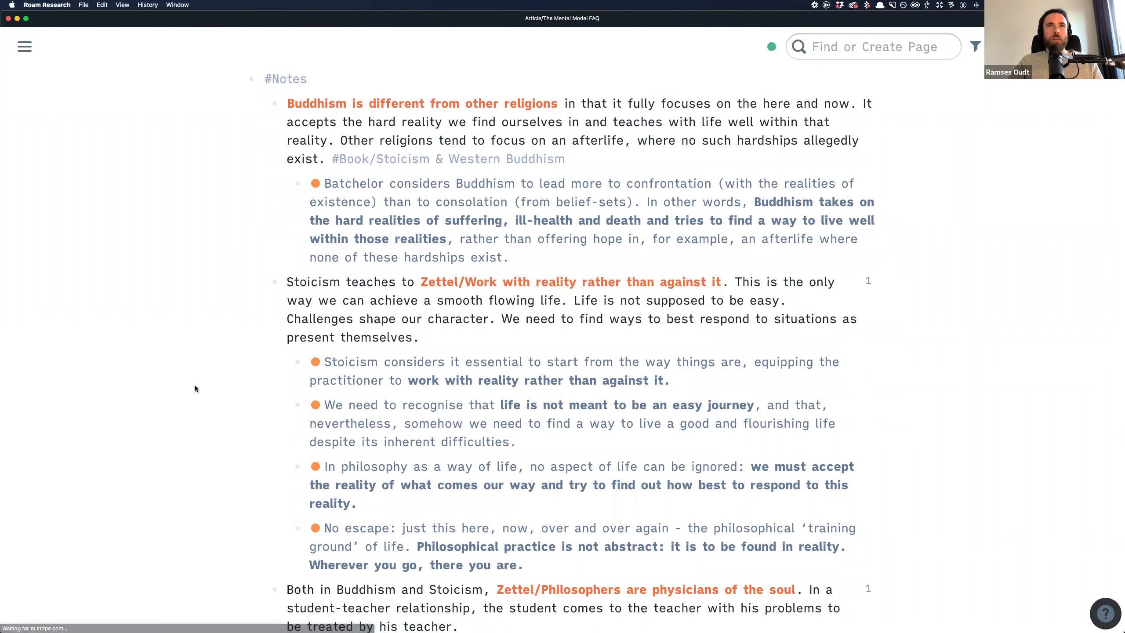
Return briefly to the article, then open Zettel/Philosophers are physicians of the soul from the book page
{"action": "key", "text": "super+bracketleft"}
{"action": "scroll", "coordinate": [98, 321], "scroll_direction": "up", "scroll_amount": 5}
{"action": "scroll", "coordinate": [98, 321], "scroll_direction": "down", "scroll_amount": 5}
{"action": "scroll", "coordinate": [98, 321], "scroll_direction": "down", "scroll_amount": 5}
{"action": "scroll", "coordinate": [98, 321], "scroll_direction": "up", "scroll_amount": 6}
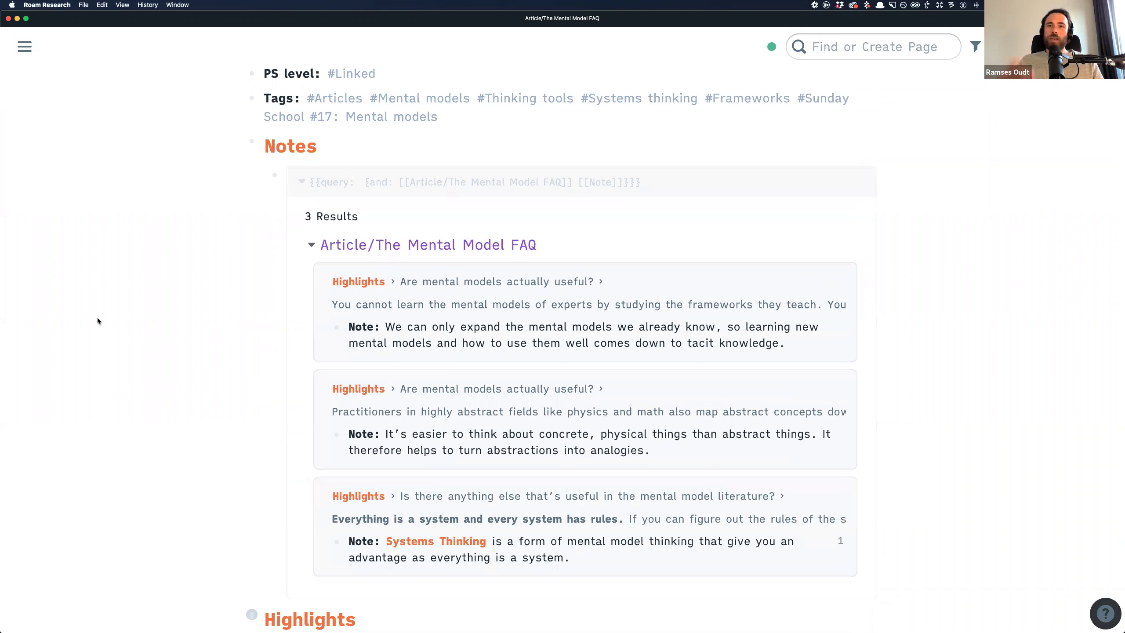
{"action": "key", "text": "super+bracketright"}
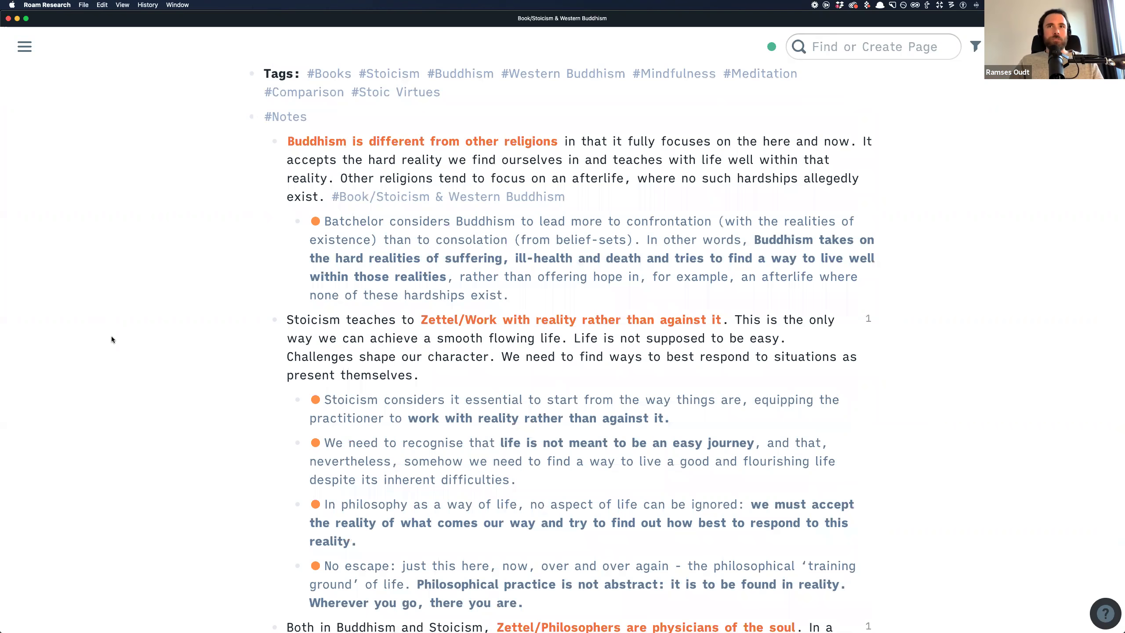
{"action": "scroll", "coordinate": [422, 366], "scroll_direction": "down", "scroll_amount": 3}
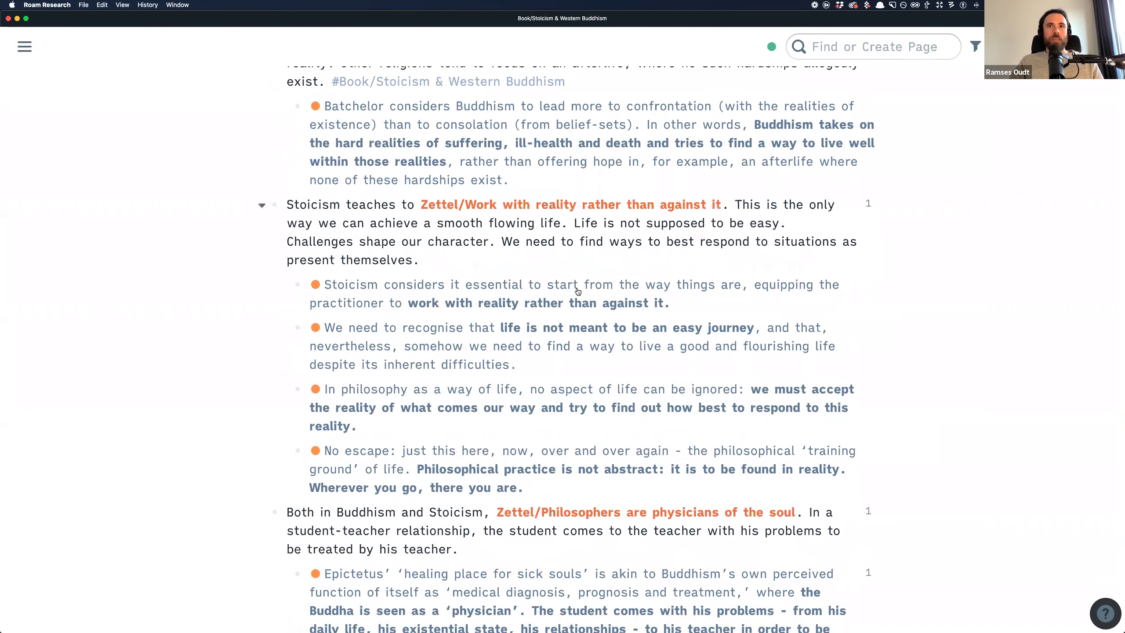
{"action": "left_click", "coordinate": [594, 499]}
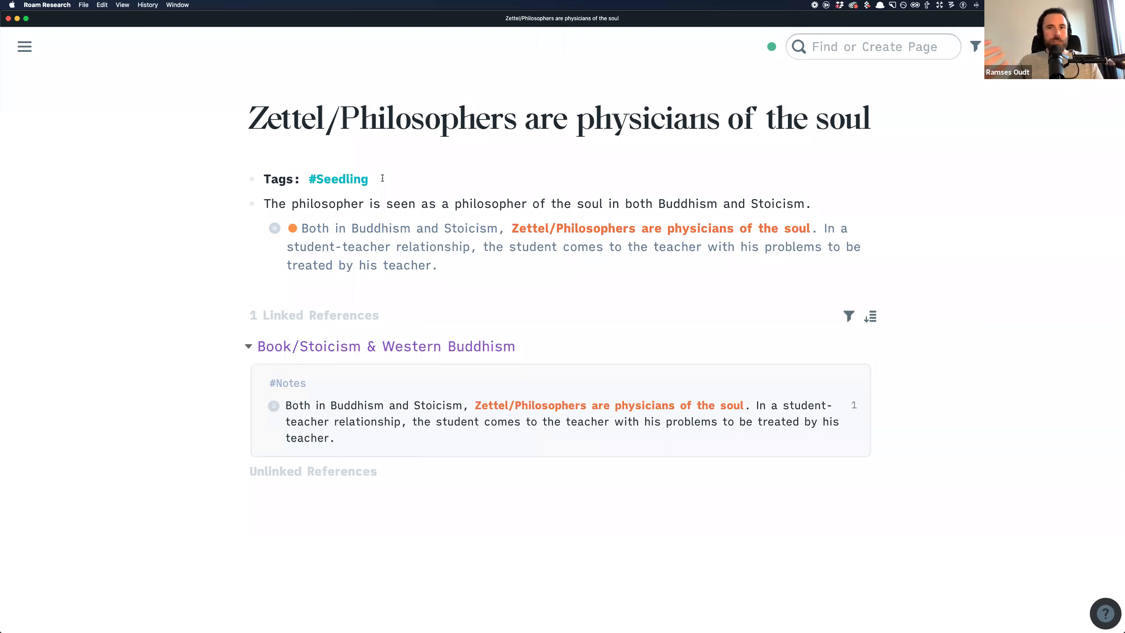
Expand the Epictetus quote under the Zettel note and go back to the article
{"action": "left_click", "coordinate": [260, 229]}
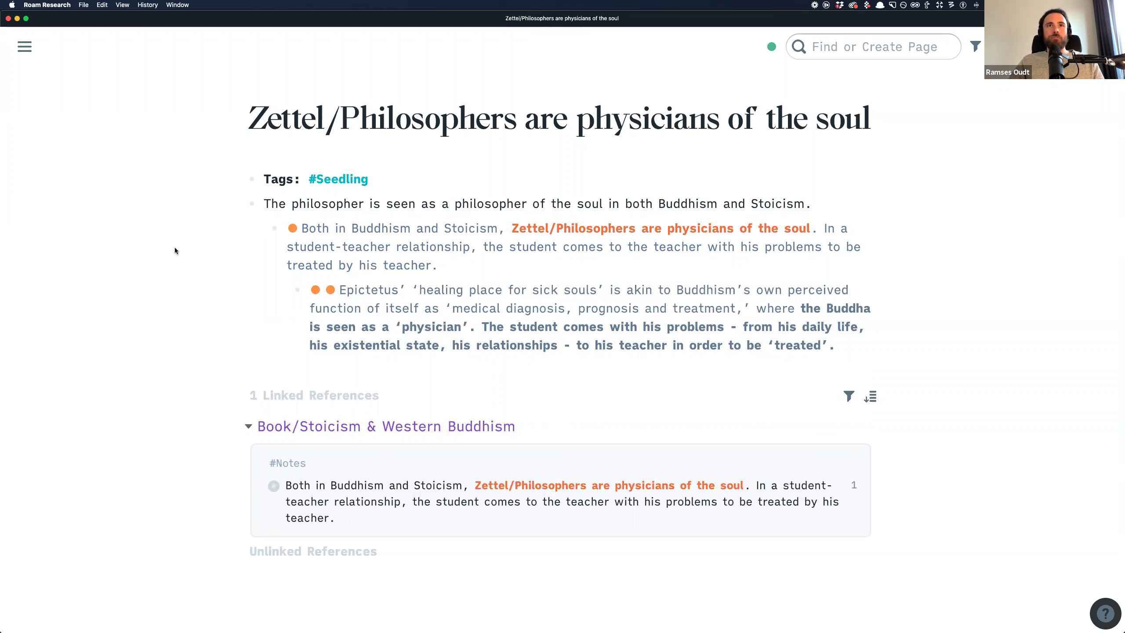
{"action": "key", "text": "super+bracketleft"}
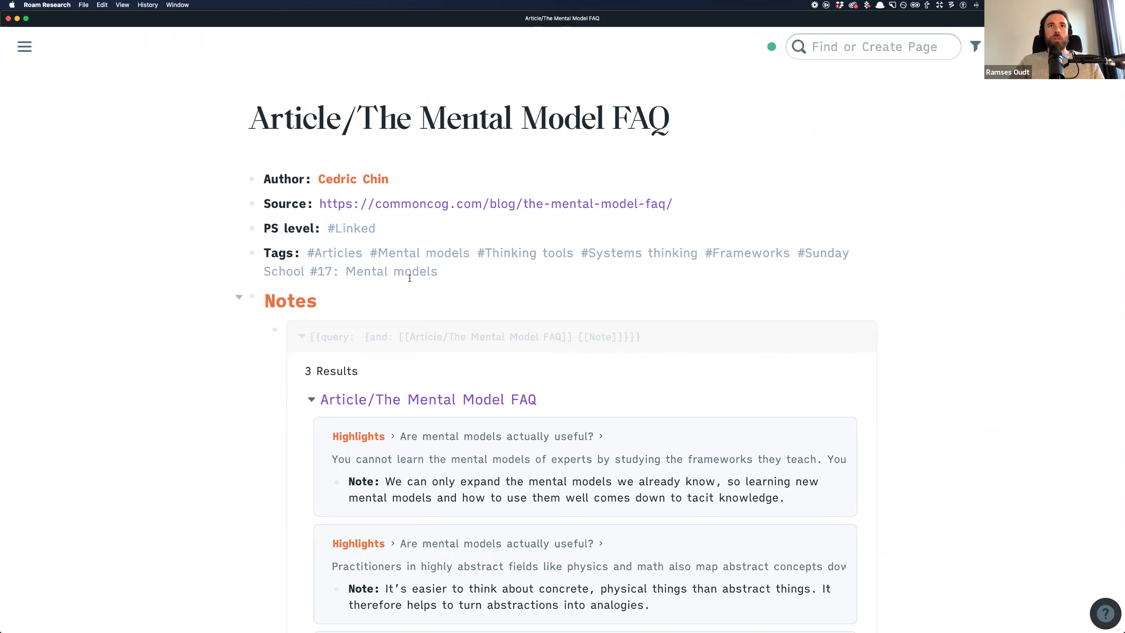
Open Mental models in the right sidebar and collapse the Power of Twitter and Smart Sync Workshop outlines
{"action": "left_click", "coordinate": [447, 256], "text": "shift"}
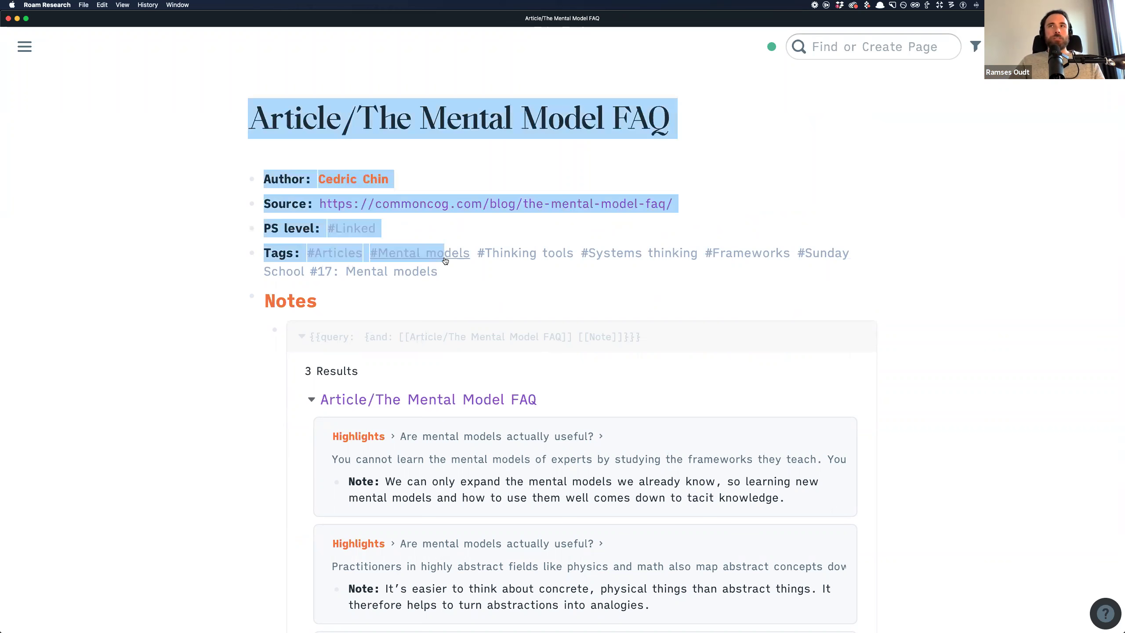
{"action": "left_click", "coordinate": [489, 296]}
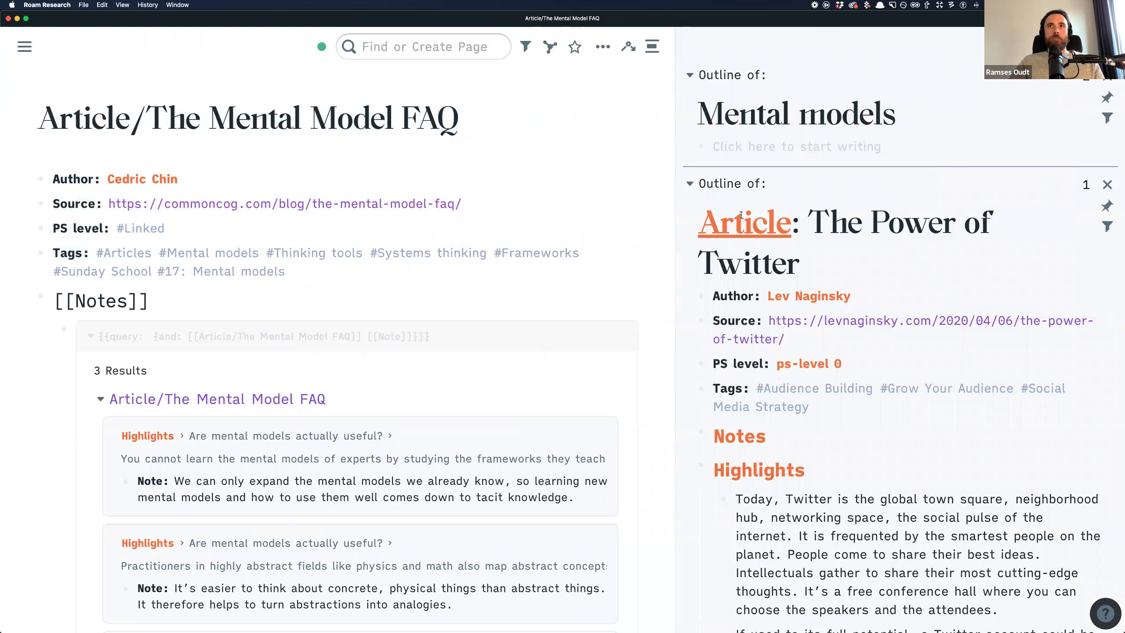
{"action": "left_click", "coordinate": [690, 184]}
{"action": "left_click", "coordinate": [687, 219]}
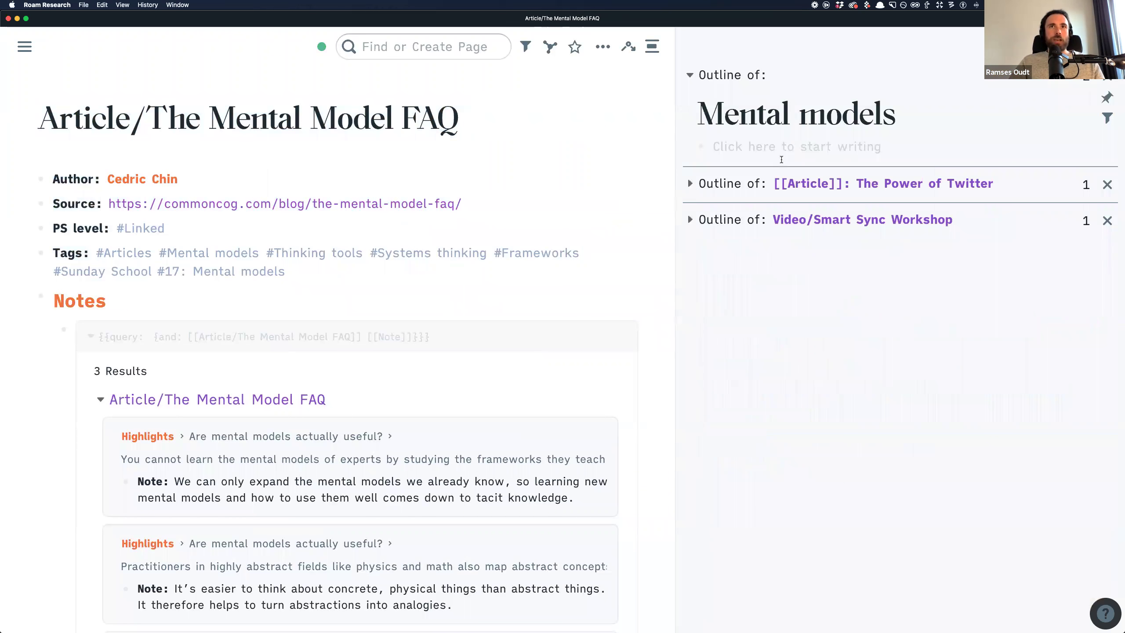
{"action": "scroll", "coordinate": [349, 345], "scroll_direction": "down", "scroll_amount": 1}
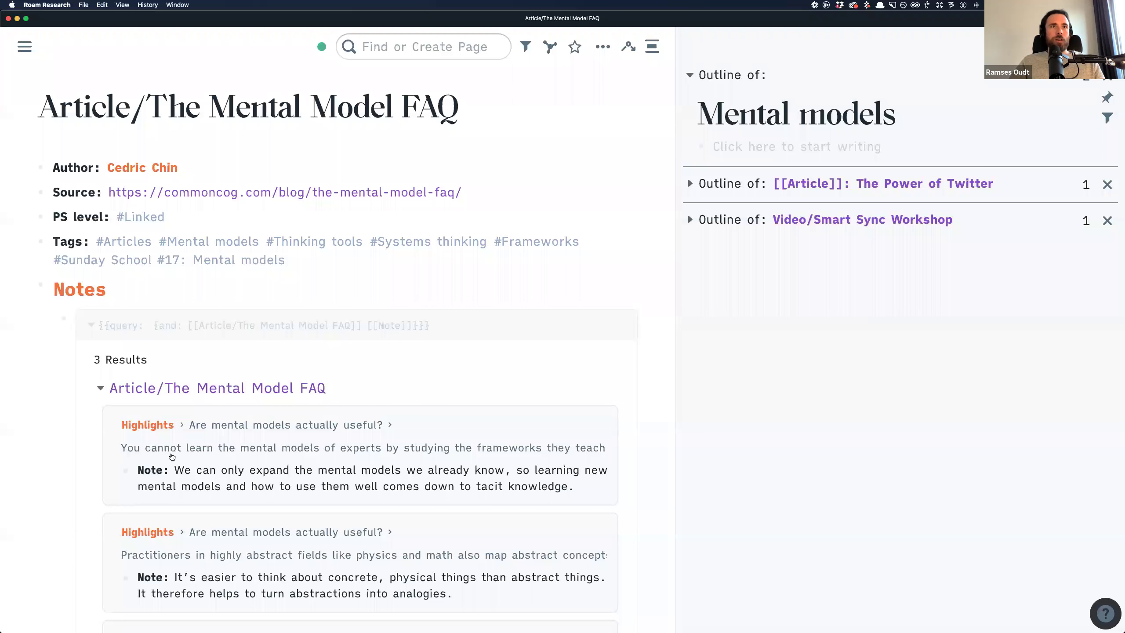
Expand the first query result, drag its highlight reference under Mental models, then undo it
{"action": "left_click", "coordinate": [128, 449]}
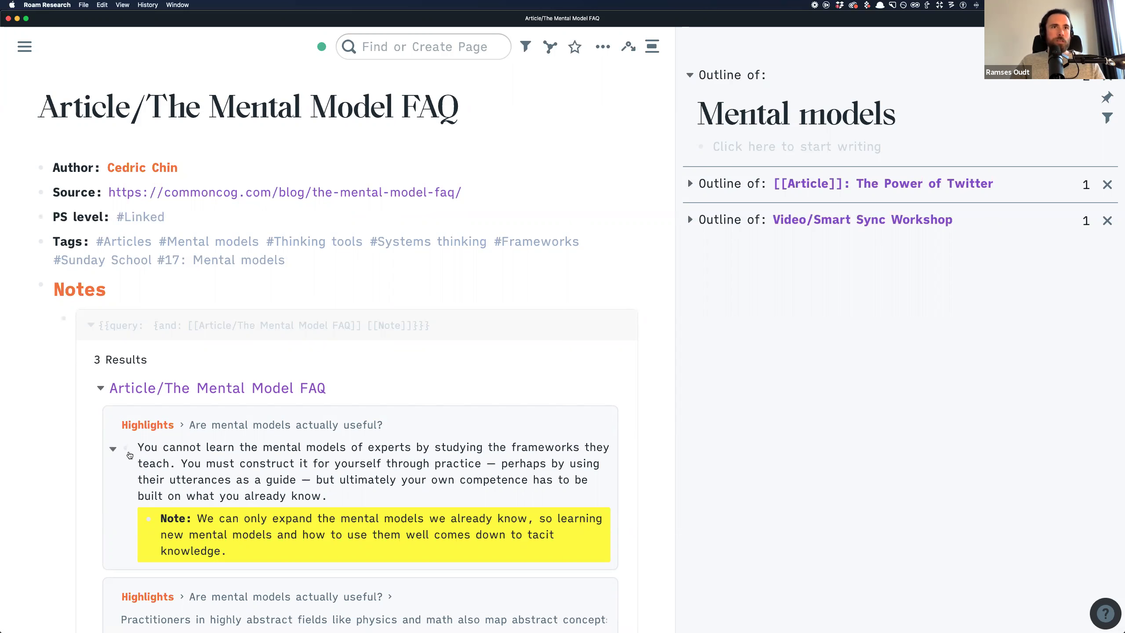
{"action": "mouse_move", "coordinate": [128, 456]}
{"action": "left_mouse_down"}
{"action": "mouse_move", "coordinate": [492, 304]}
{"action": "mouse_move", "coordinate": [824, 186]}
{"action": "mouse_move", "coordinate": [721, 183]}
{"action": "mouse_move", "coordinate": [266, 399]}
{"action": "mouse_move", "coordinate": [133, 448]}
{"action": "left_mouse_up"}
{"action": "left_click_drag", "start_coordinate": [126, 447], "coordinate": [721, 147]}
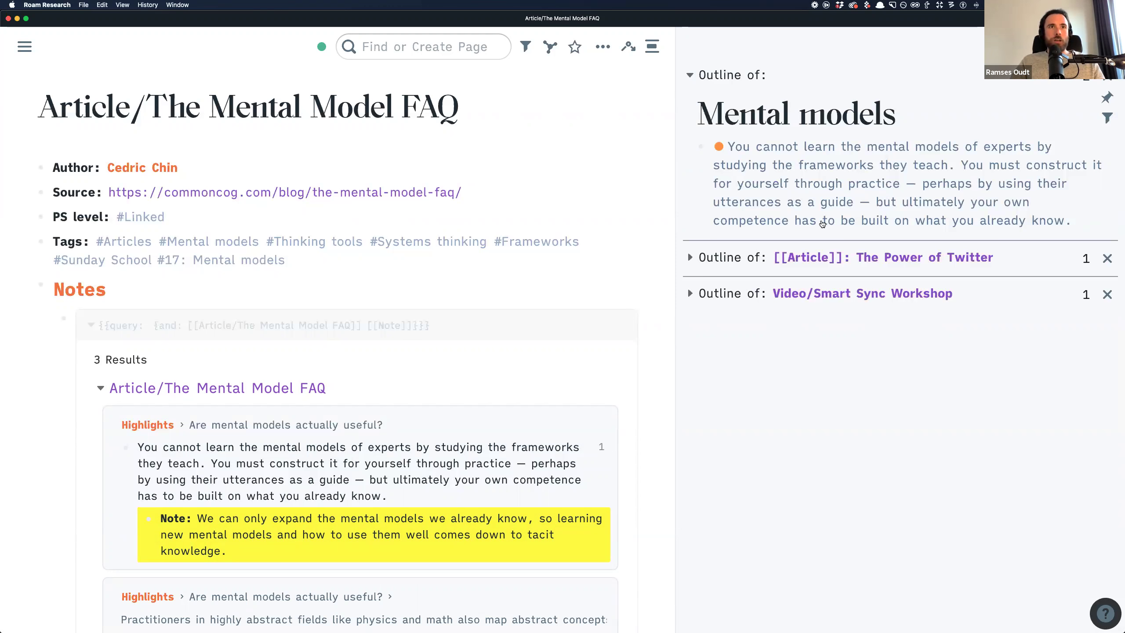
{"action": "key", "text": "ctrl+z"}
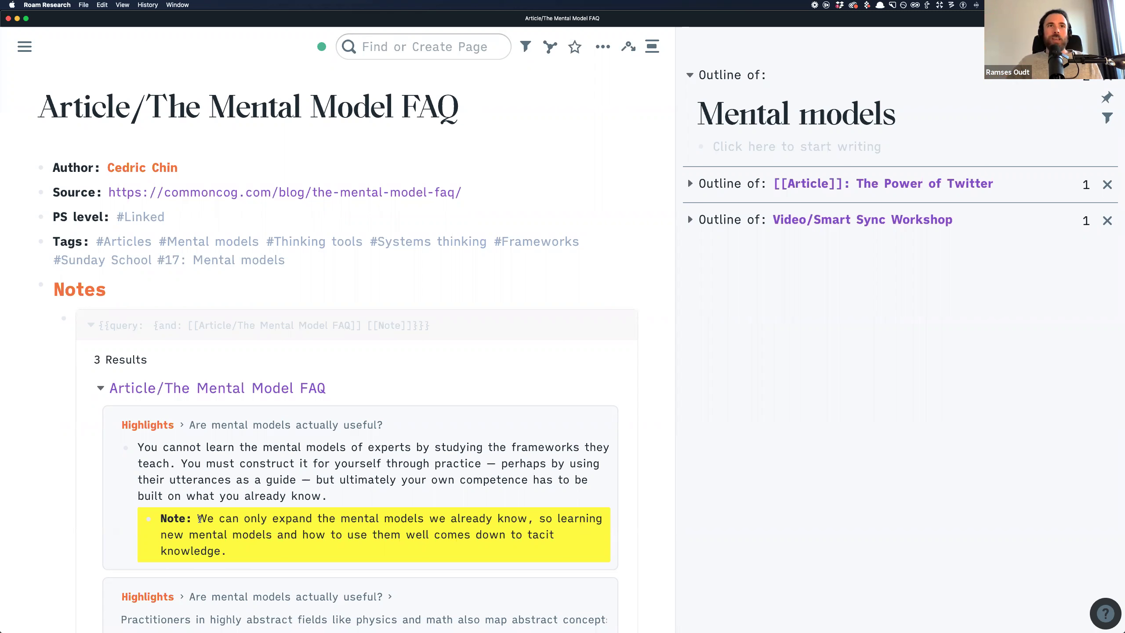
Collapse the Note beneath the first highlight block in the query results
{"action": "scroll", "coordinate": [200, 519], "scroll_direction": "down", "scroll_amount": 2}
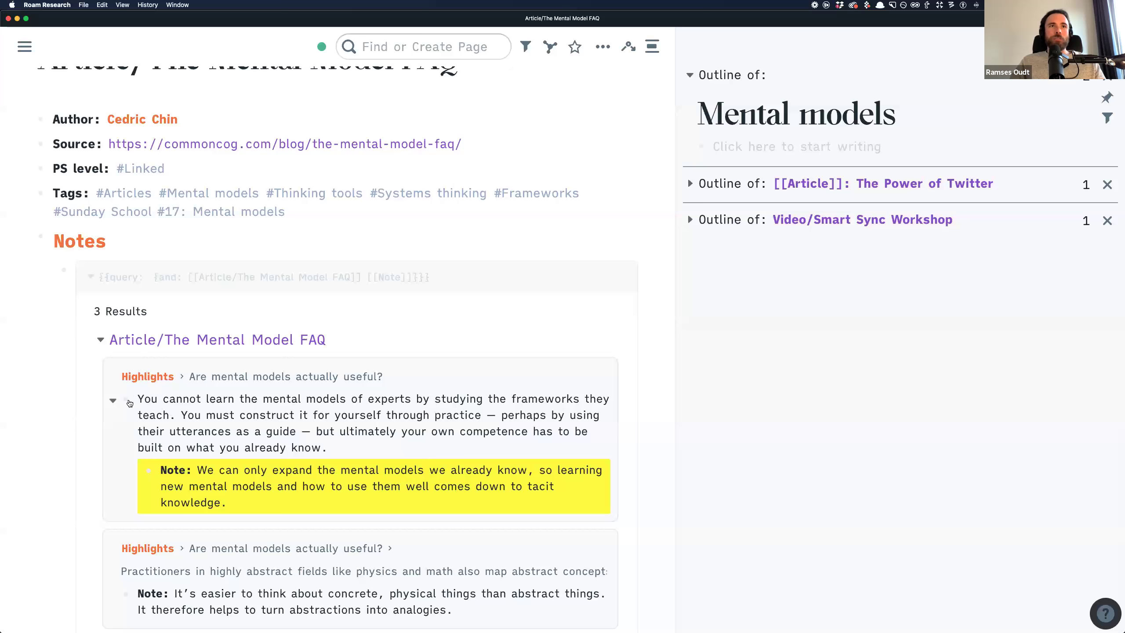
{"action": "left_click", "coordinate": [230, 416]}
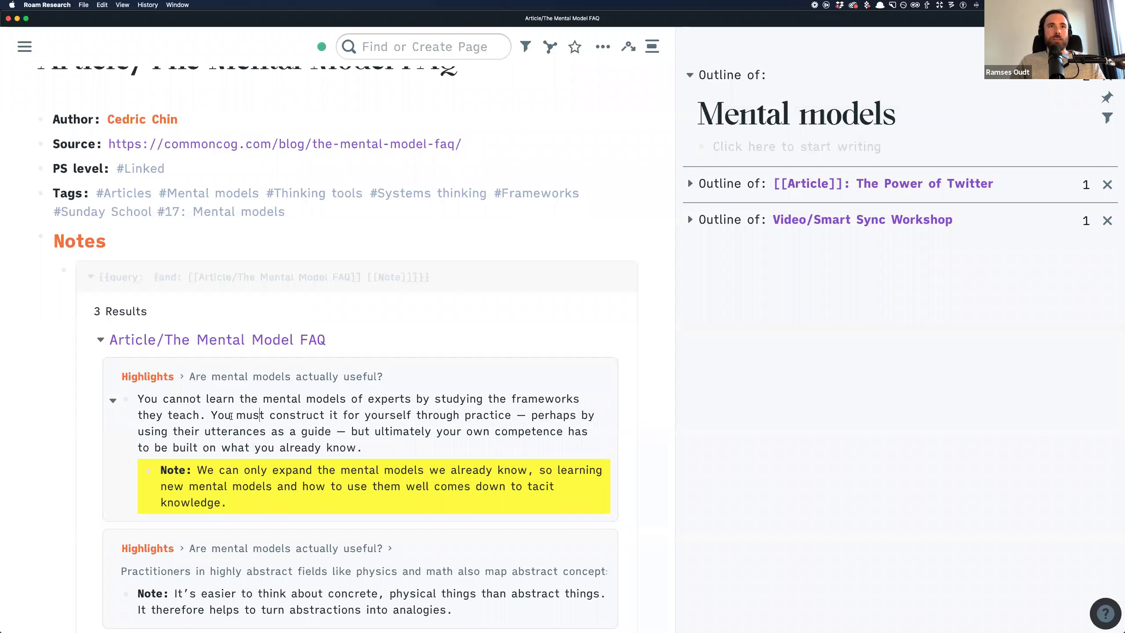
{"action": "left_click", "coordinate": [113, 400]}
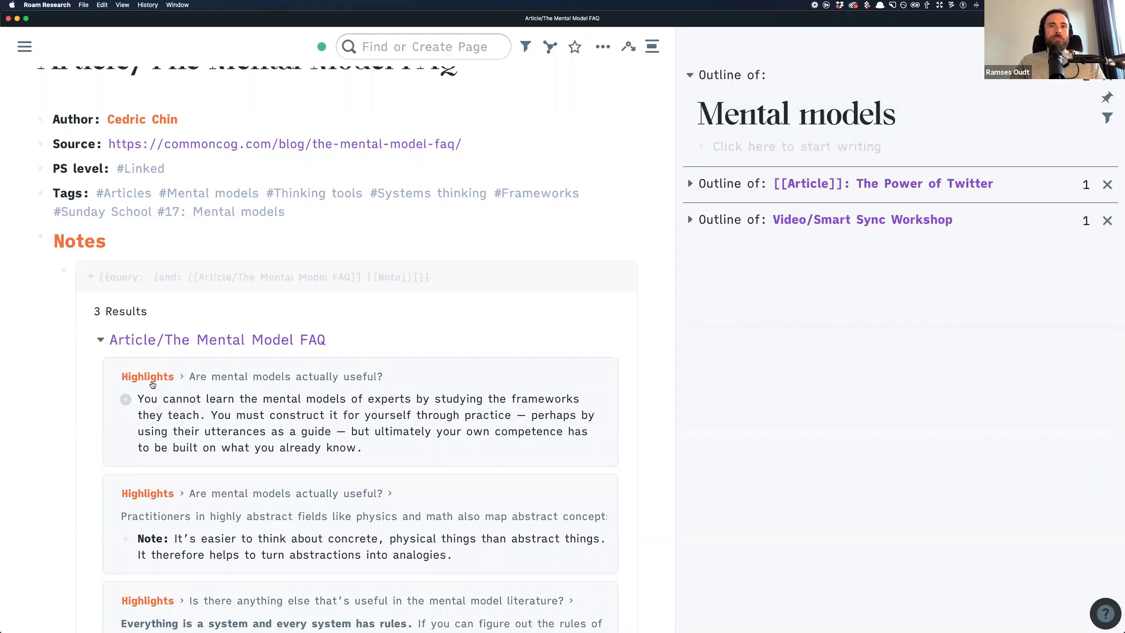
Expand the article's Highlights section to show 'What are mental models?' again
{"action": "scroll", "coordinate": [153, 385], "scroll_direction": "down", "scroll_amount": 15}
{"action": "scroll", "coordinate": [45, 154], "scroll_direction": "up", "scroll_amount": 3}
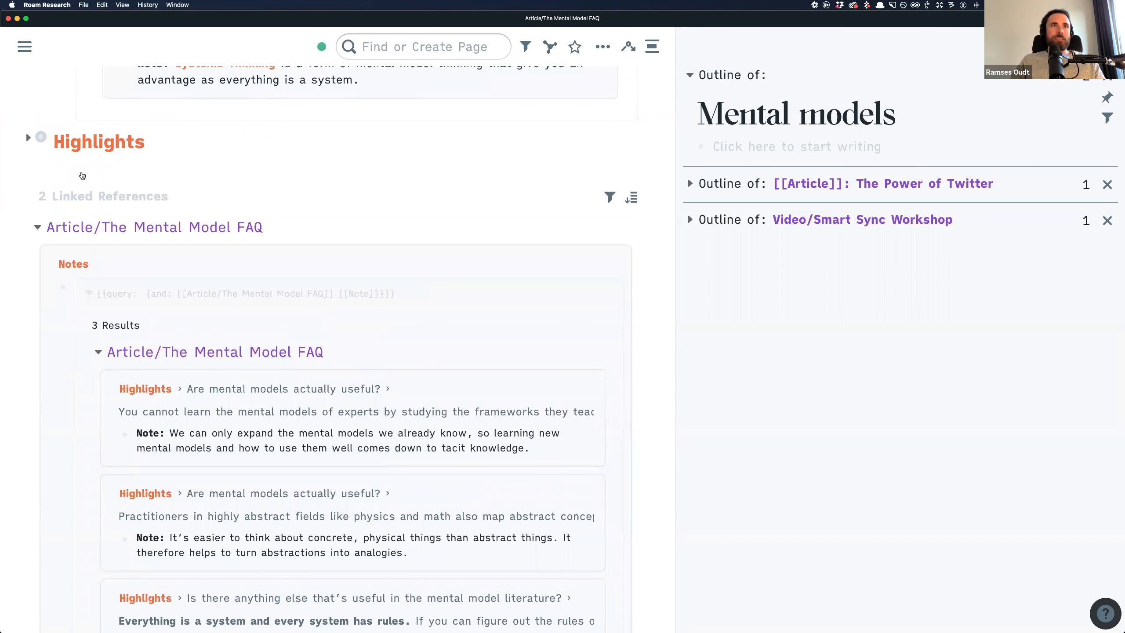
{"action": "left_click", "coordinate": [25, 138]}
{"action": "scroll", "coordinate": [154, 238], "scroll_direction": "up", "scroll_amount": 8}
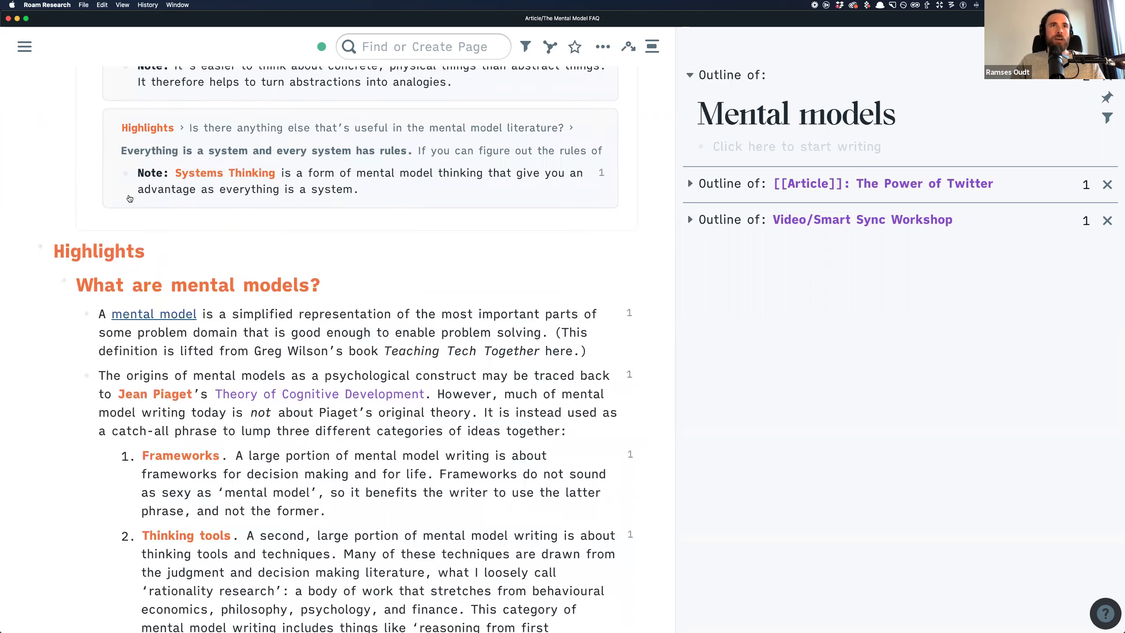
{"action": "scroll", "coordinate": [153, 238], "scroll_direction": "up", "scroll_amount": 2}
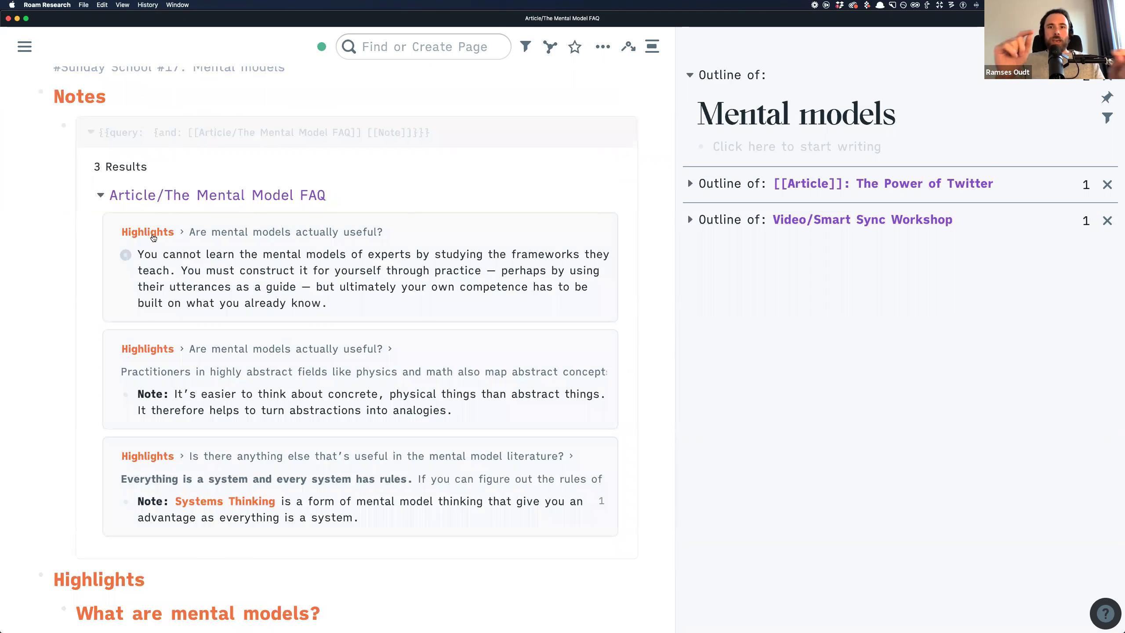